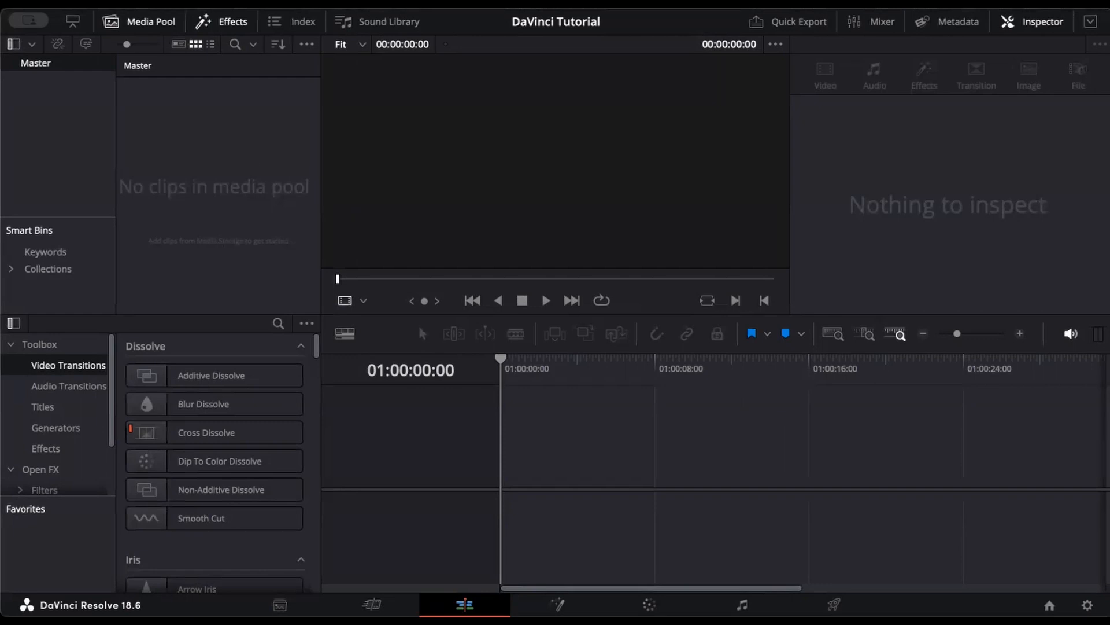
Step: Import the Brent_Wood mp3 and DJI_0203, DJI_0210, DSC_2710, DSC_2711 from Desktop > DaVinci Tutorial
left_click(131, 2)
mouse_move(199, 195)
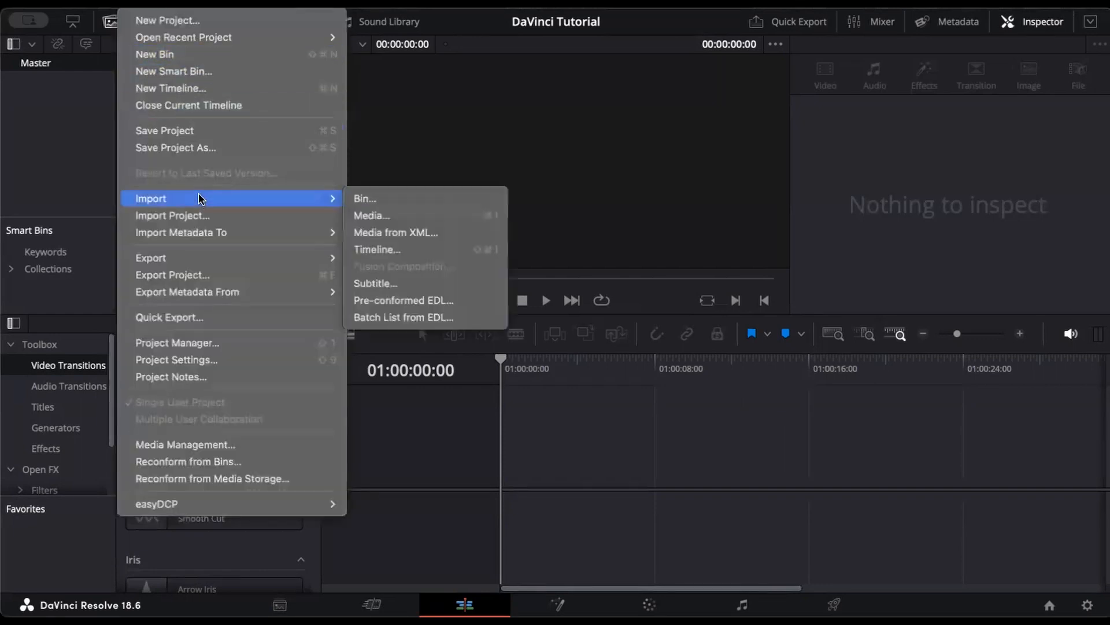
left_click(396, 216)
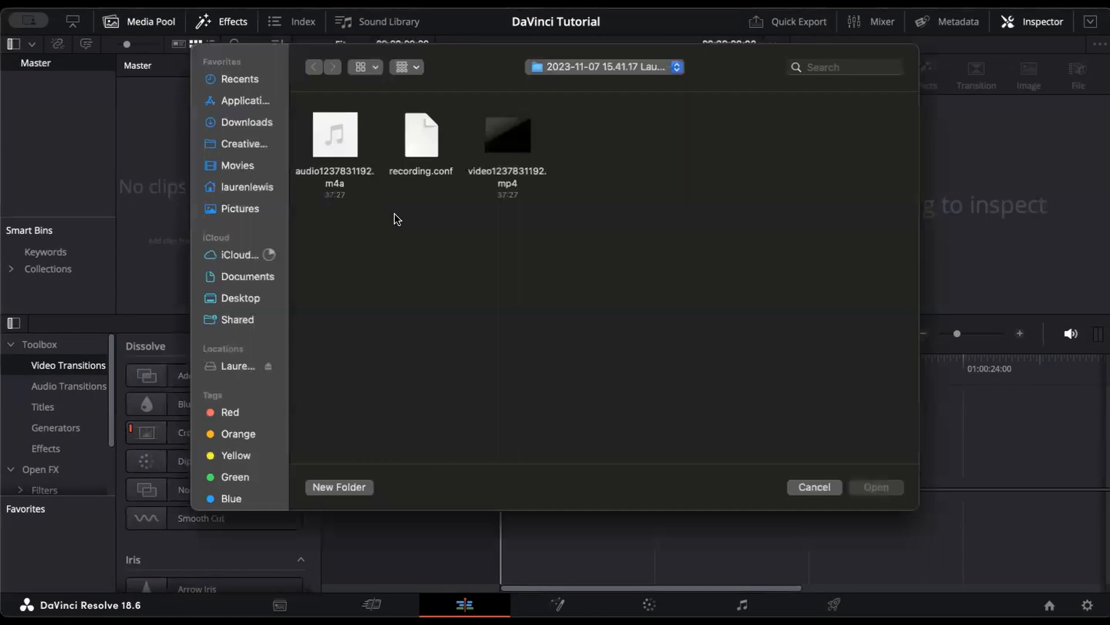
left_click(240, 298)
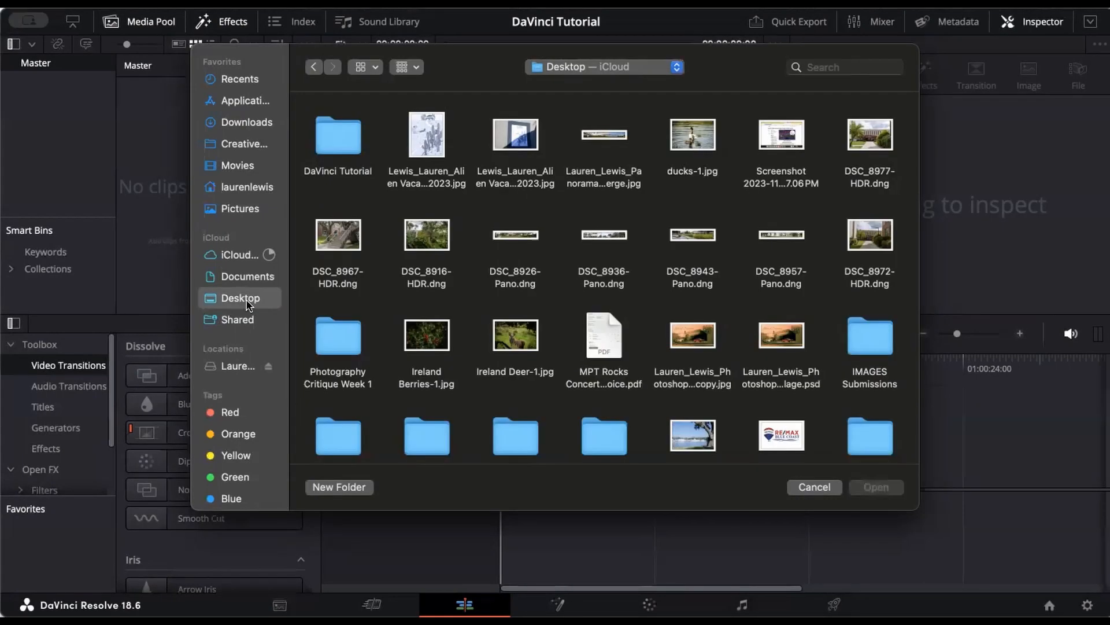
double_click(347, 153)
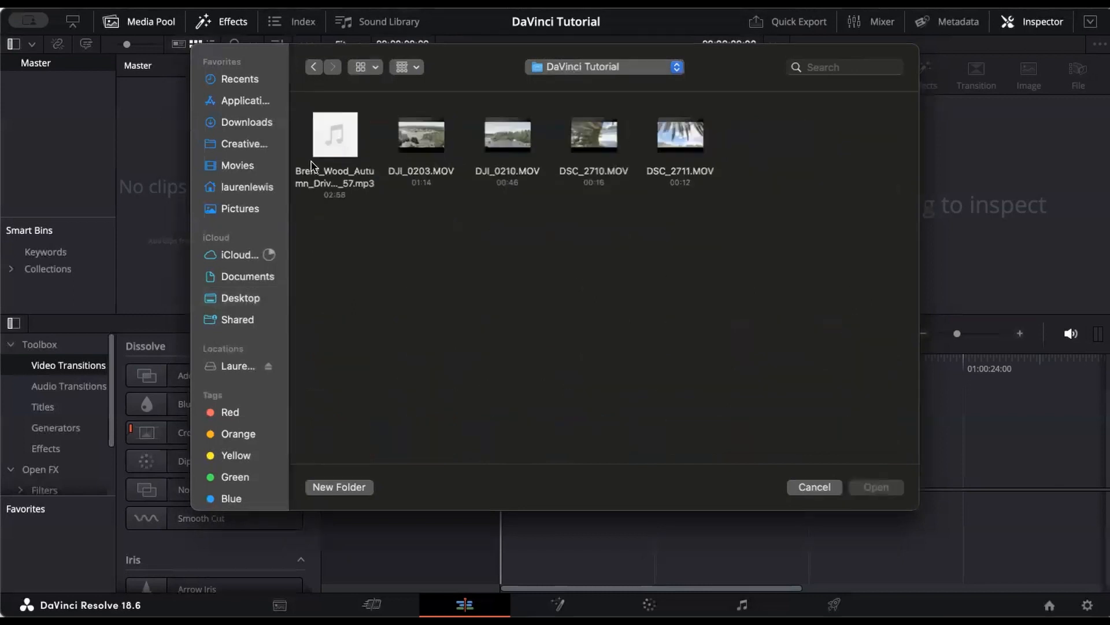
left_click_drag(313, 151, 700, 168)
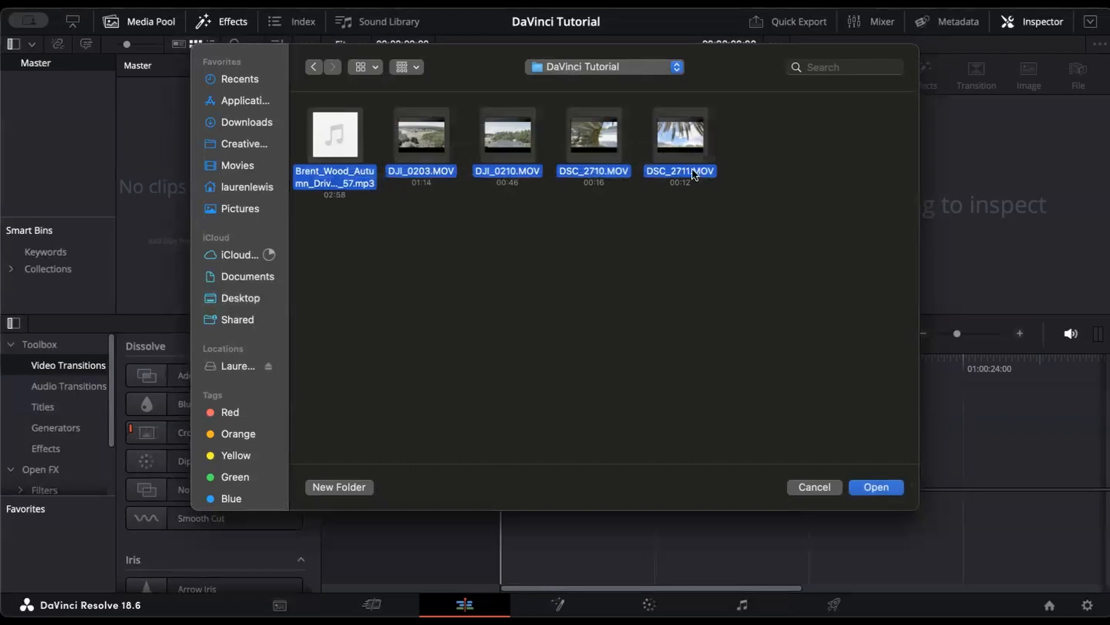
left_click(876, 487)
left_click(688, 405)
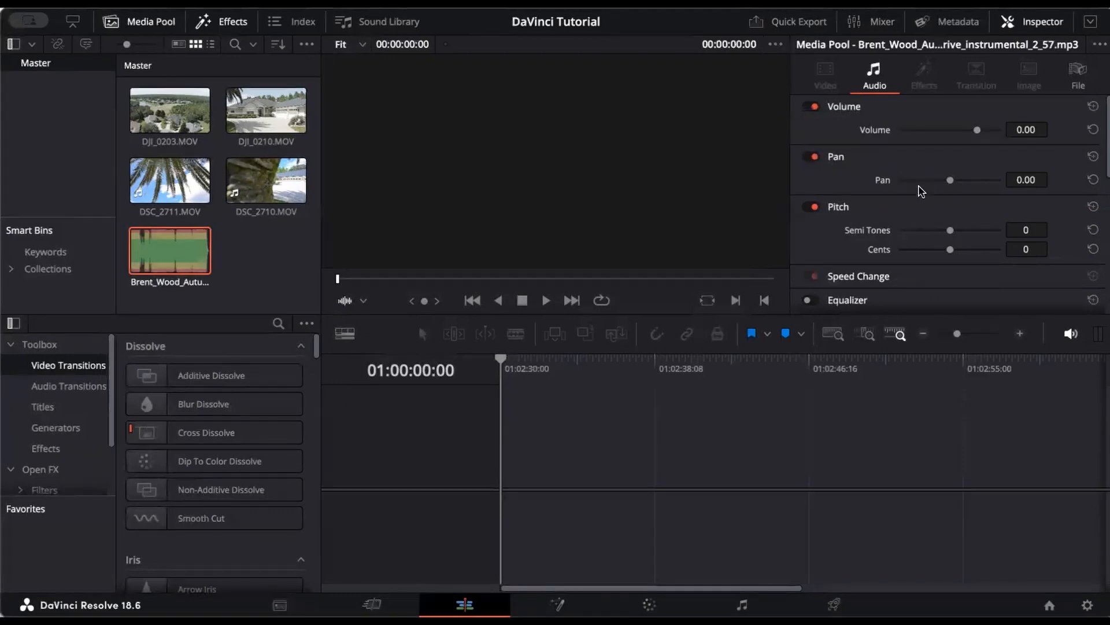
Step: Toggle the audio mixer, then browse Audio Transitions and scroll through the Titles presets
left_click(877, 24)
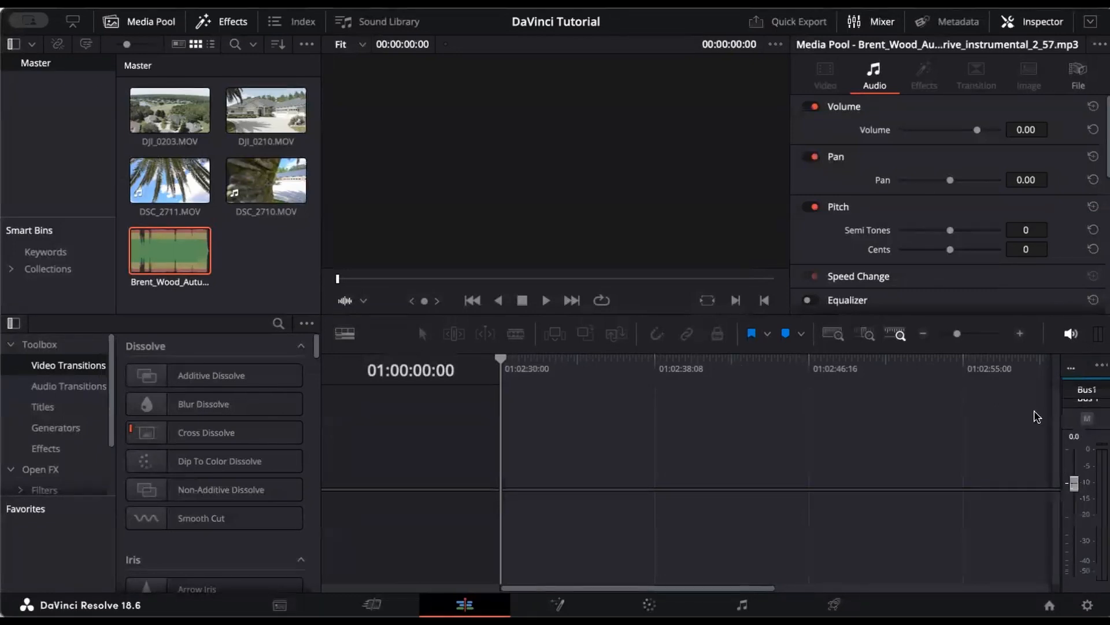
left_click(878, 26)
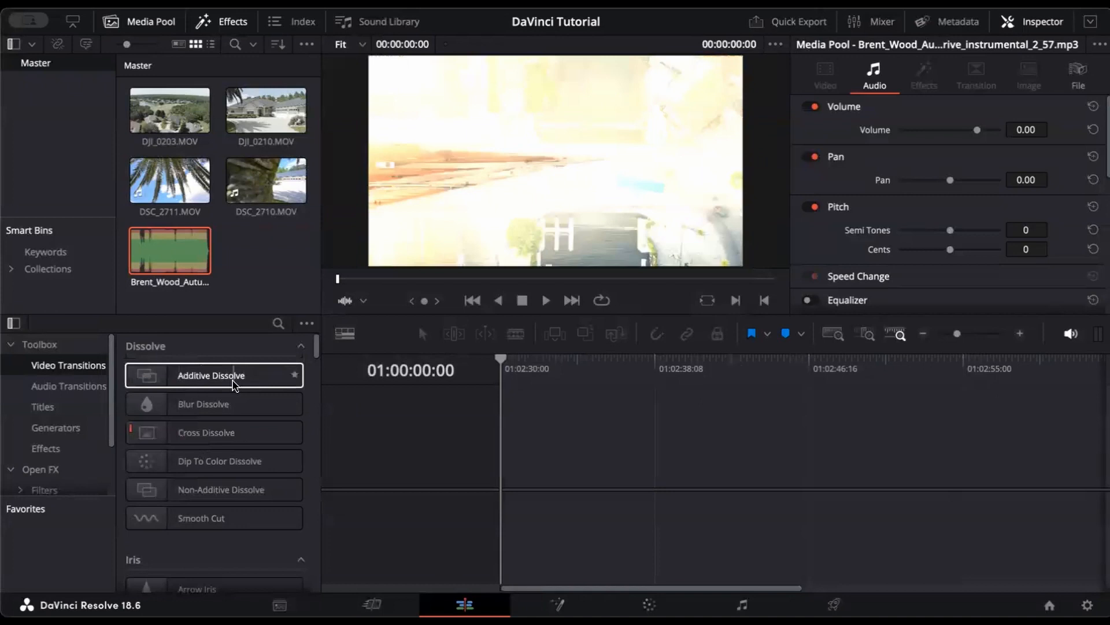
left_click(78, 389)
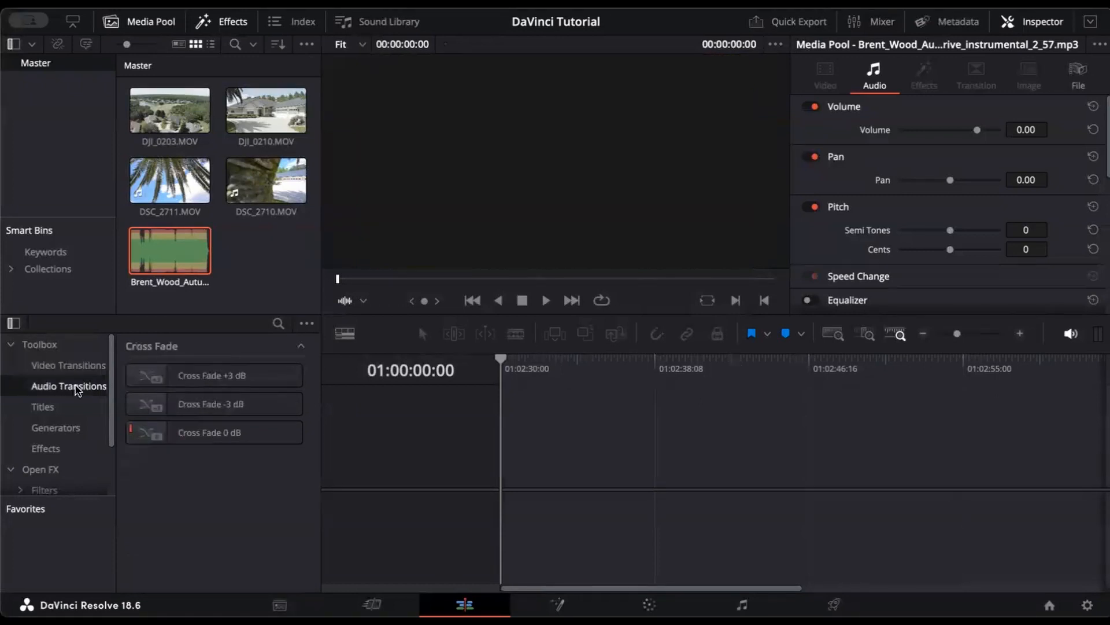
left_click(65, 408)
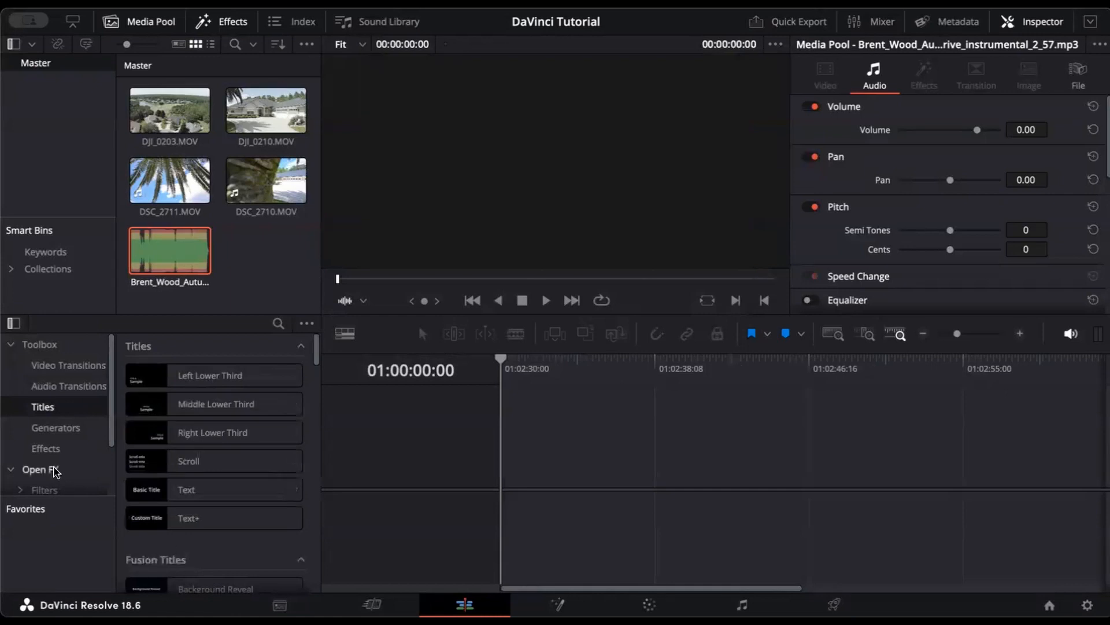
scroll(58, 472, "down", 2)
scroll(57, 473, "down", 1)
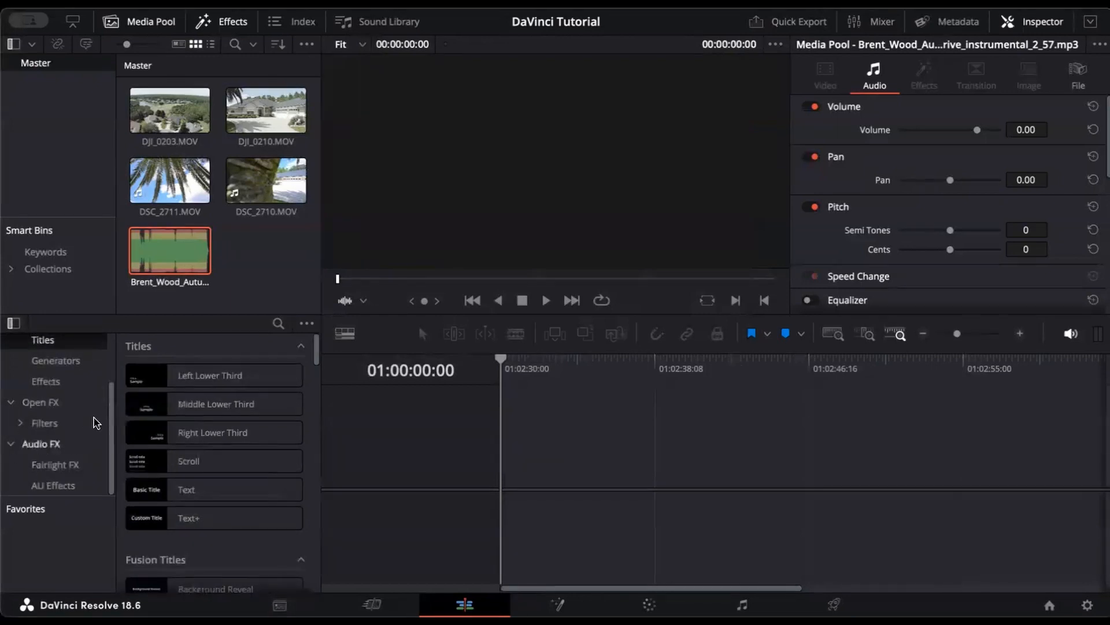
scroll(98, 417, "up", 3)
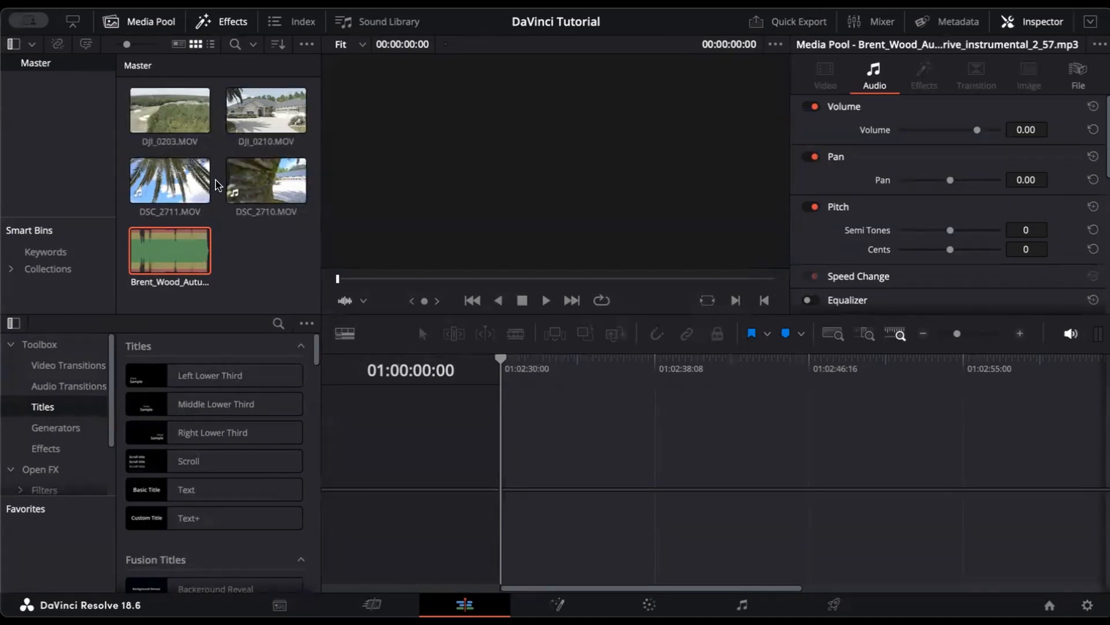
Step: Toggle the Media Pool and Effects panels, leaving the Media Pool above the Effects library
left_click(148, 23)
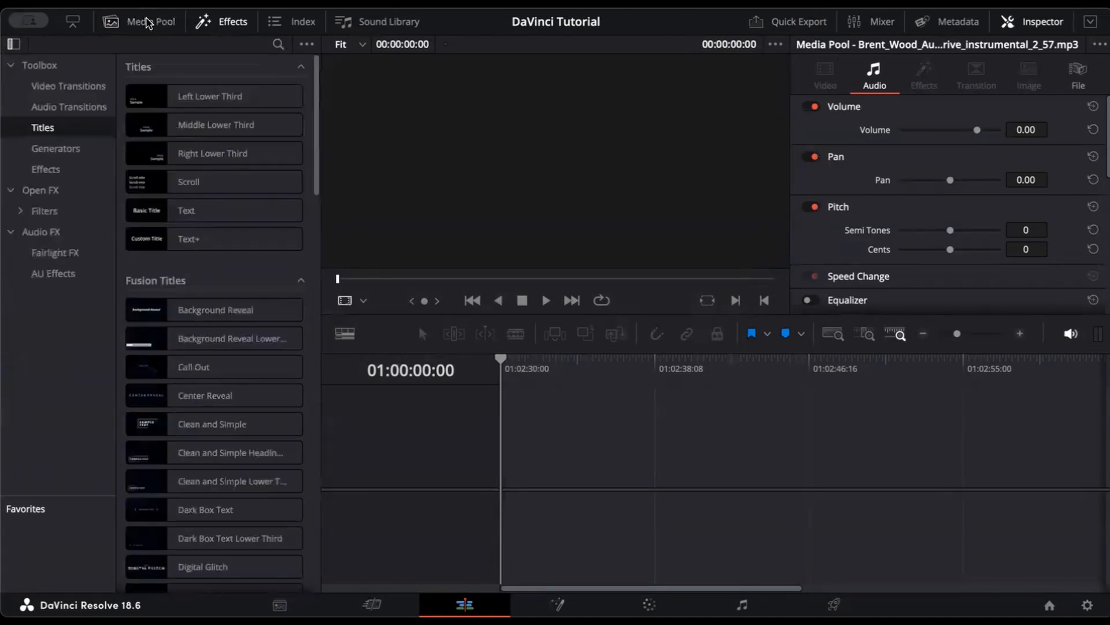
left_click(148, 23)
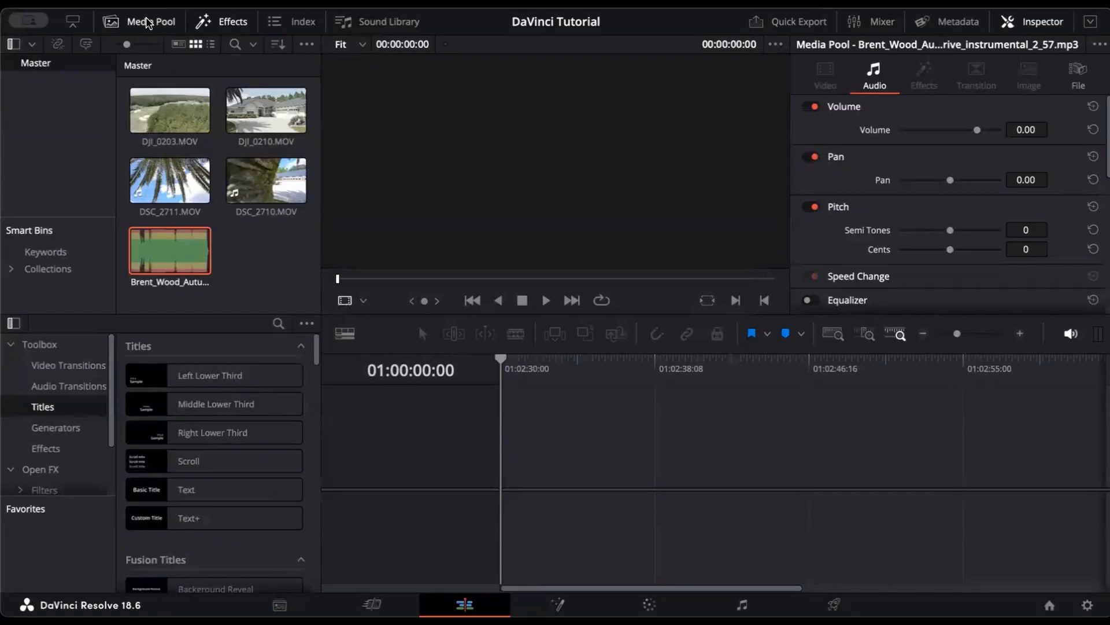
left_click(207, 22)
left_click(209, 22)
left_click(156, 25)
left_click(159, 27)
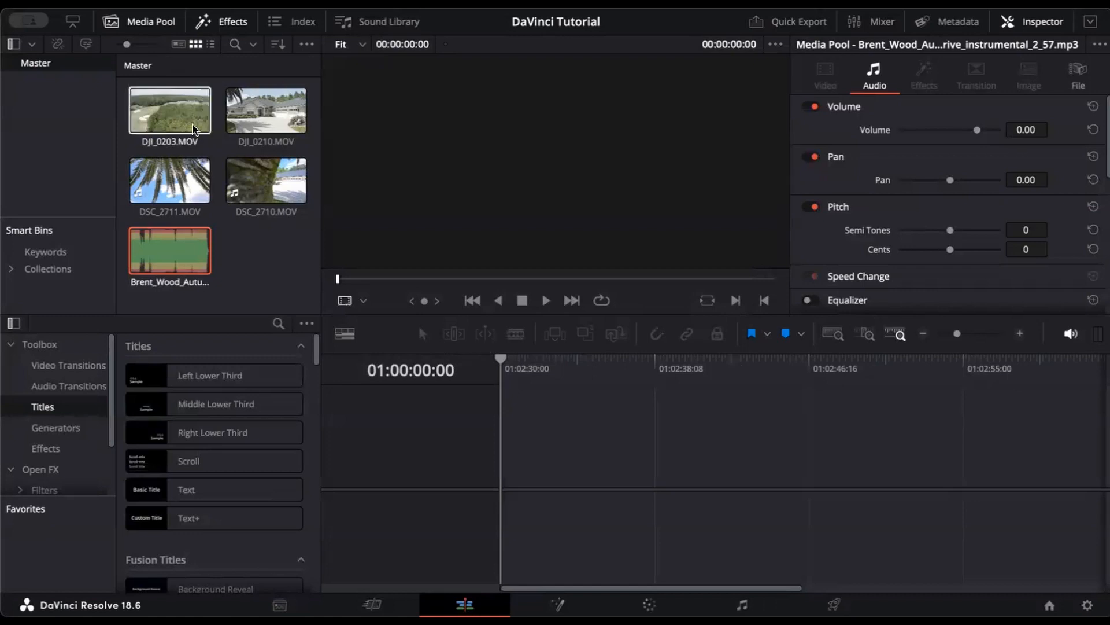
Step: Place DSC_2711, DSC_2710, DJI_0210 and DJI_0203 in that order on V1 of a new timeline
left_click_drag(174, 173, 509, 479)
left_click(285, 173)
left_click_drag(280, 173, 512, 463)
left_click_drag(266, 110, 519, 489)
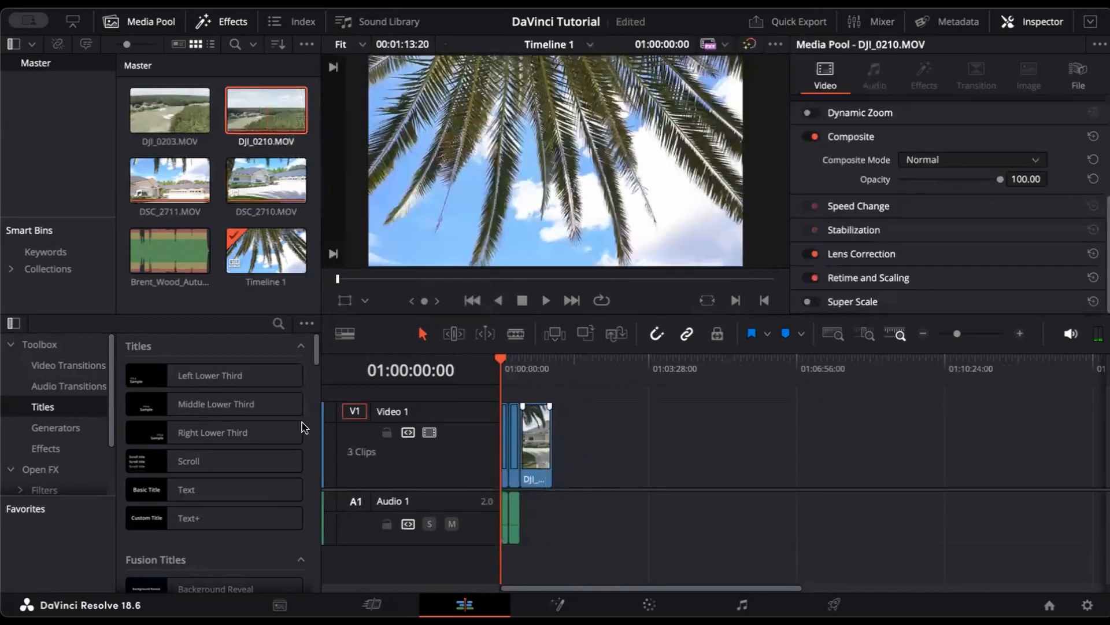
left_click(162, 101)
left_click_drag(161, 101, 562, 466)
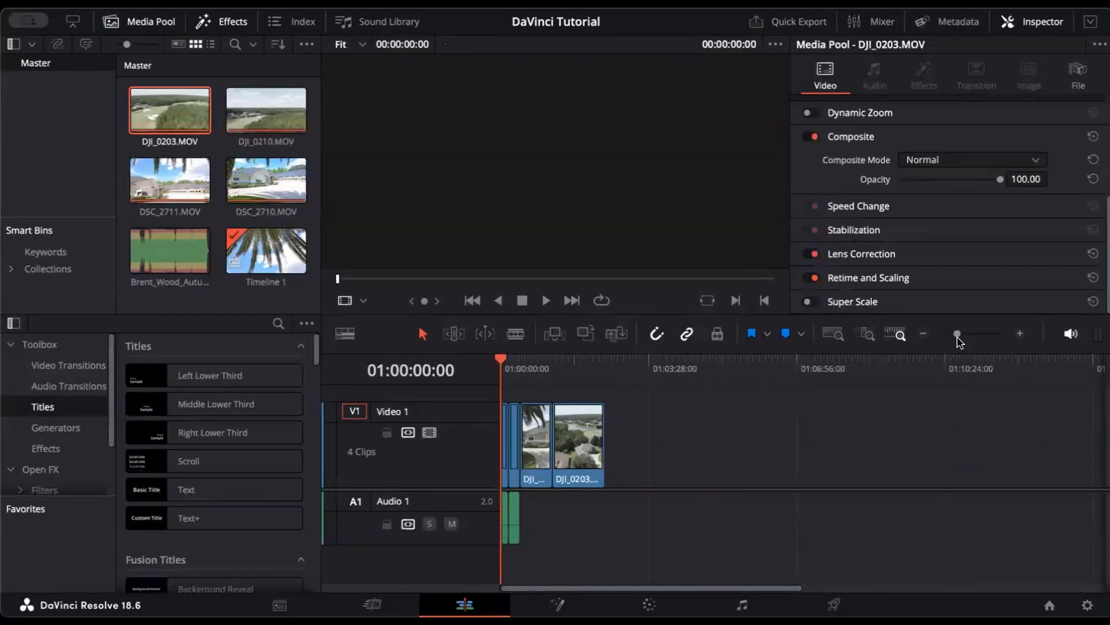
Step: Zoom the timeline so the clips fill the track and select the first DSC clip
left_click_drag(957, 338, 969, 341)
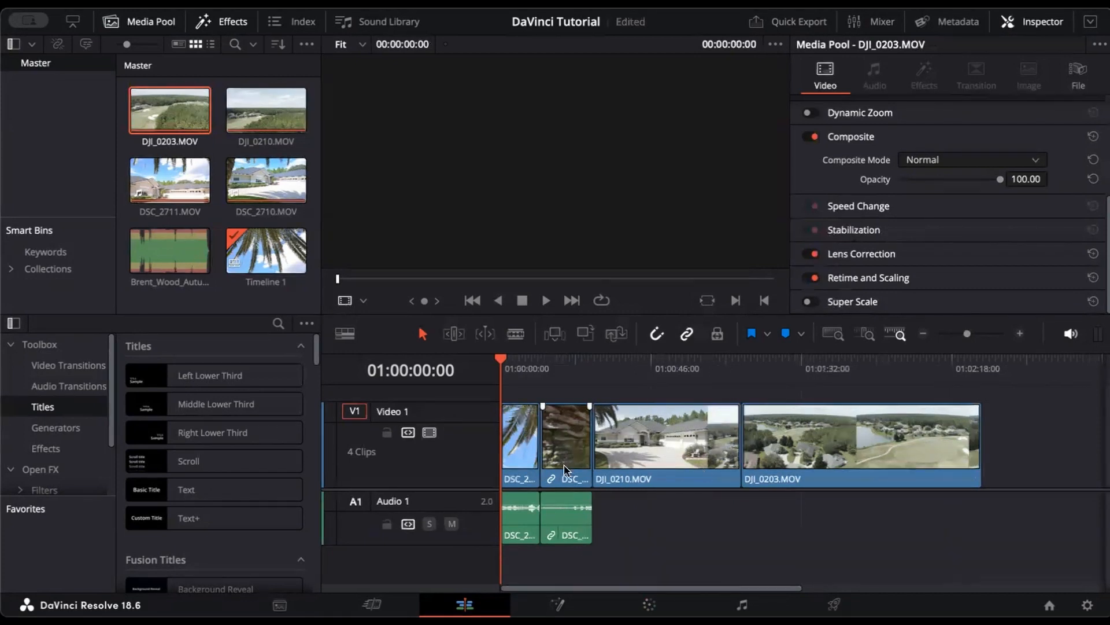
left_click(570, 527)
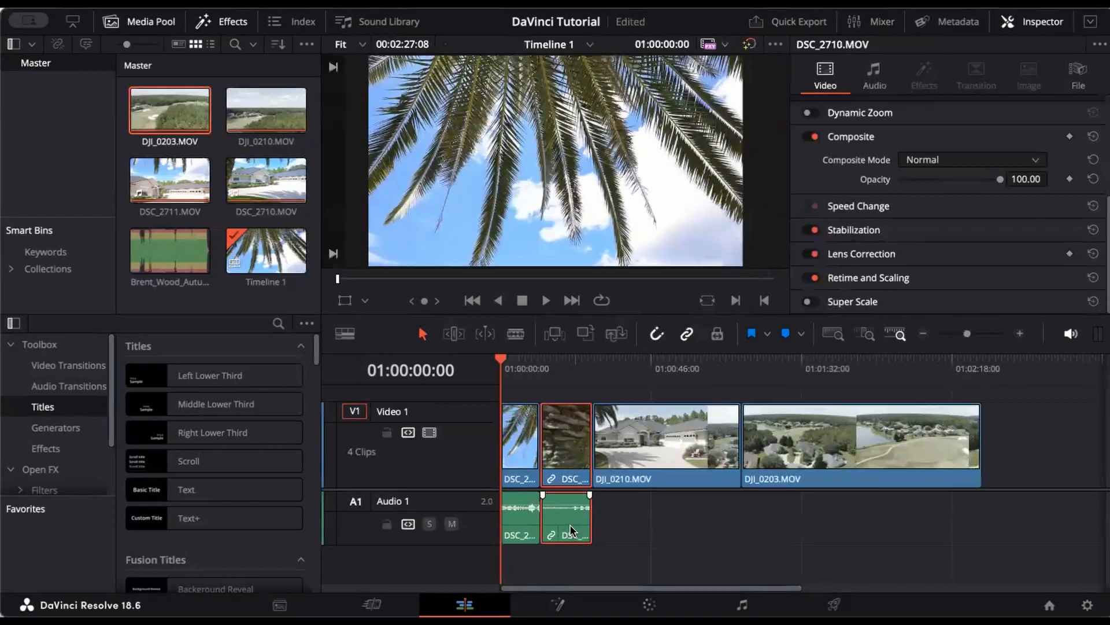
left_click(531, 460)
left_click(523, 447)
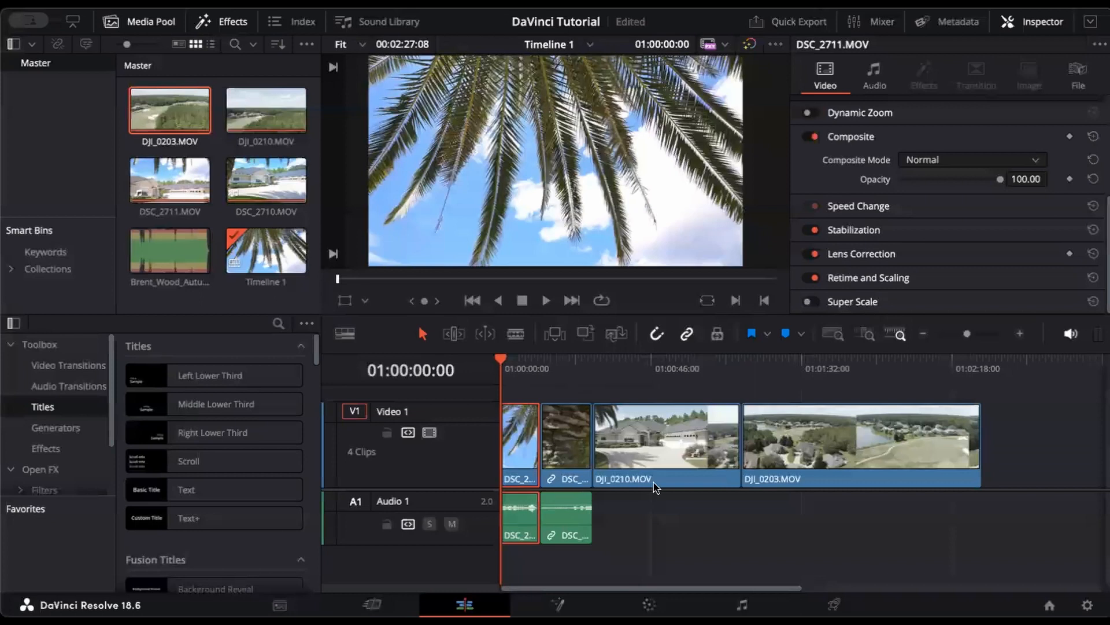
Step: Turn off linked selection and delete the DSC_2711 and DSC_2710 camera audio from Audio 1
left_click(687, 336)
left_click(519, 527)
key("BackSpace")
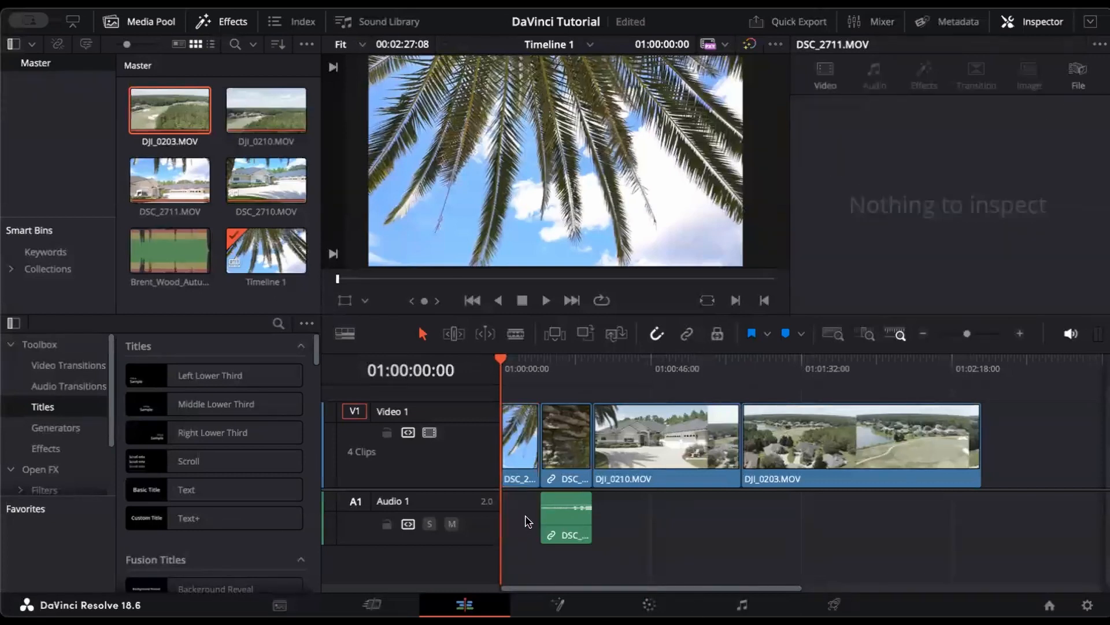
left_click(562, 456)
left_click(562, 514)
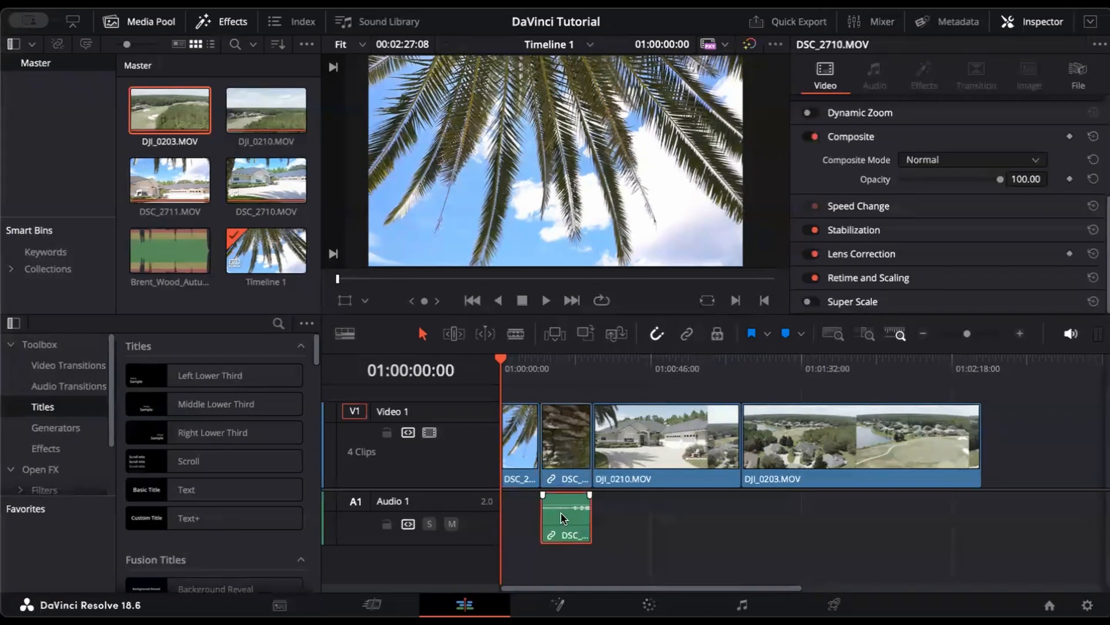
key("BackSpace")
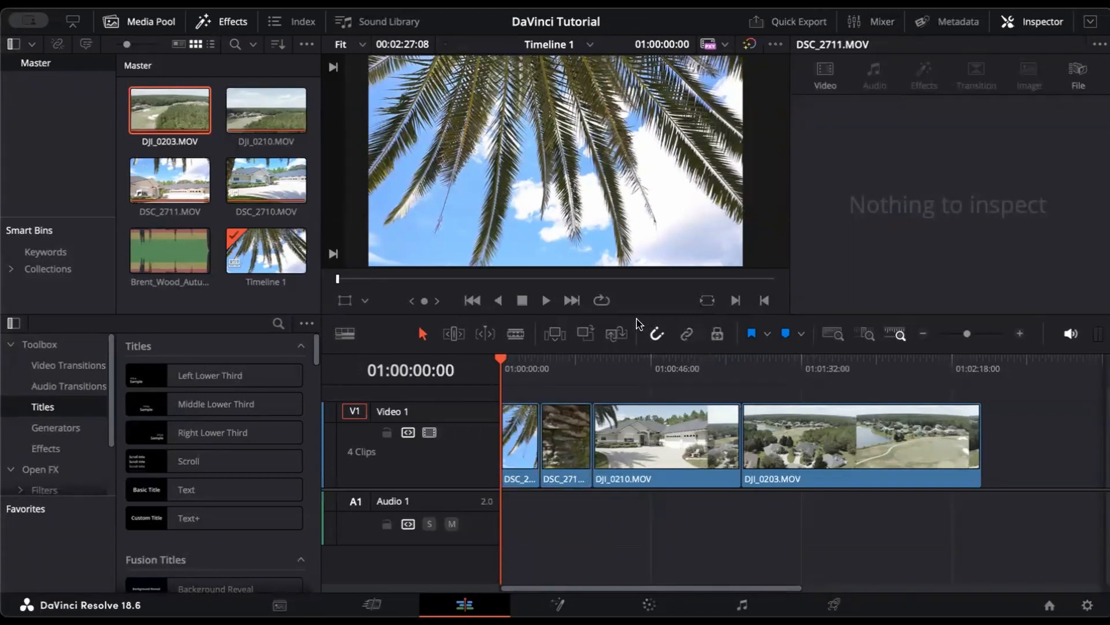
left_click(655, 335)
Step: Switch between Blade and Selection modes, ending in Selection mode
left_click(517, 338)
left_click(422, 336)
key("b")
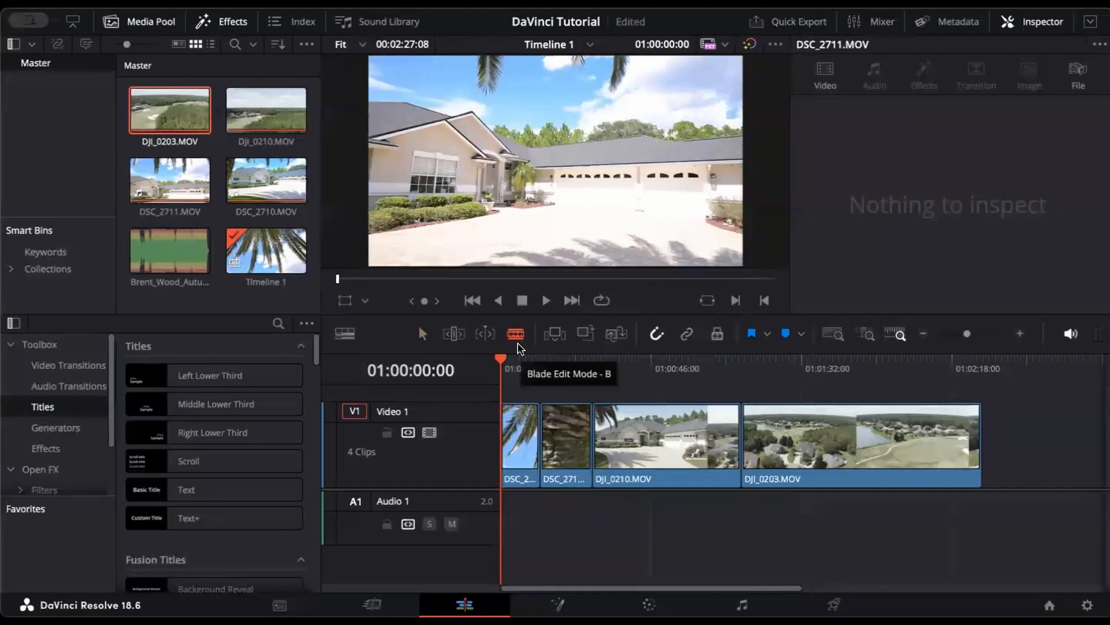
left_click(423, 334)
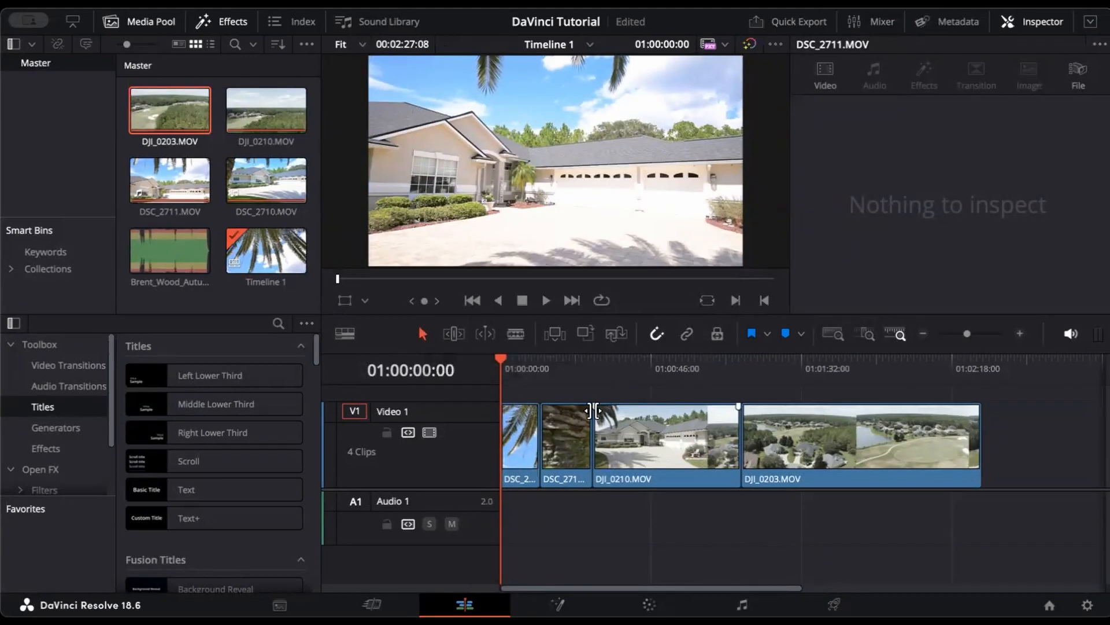
Step: Drag DJI_0203, DJI_0210 and DSC_2710 right to open gaps, then zoom the timeline in
left_click(826, 466)
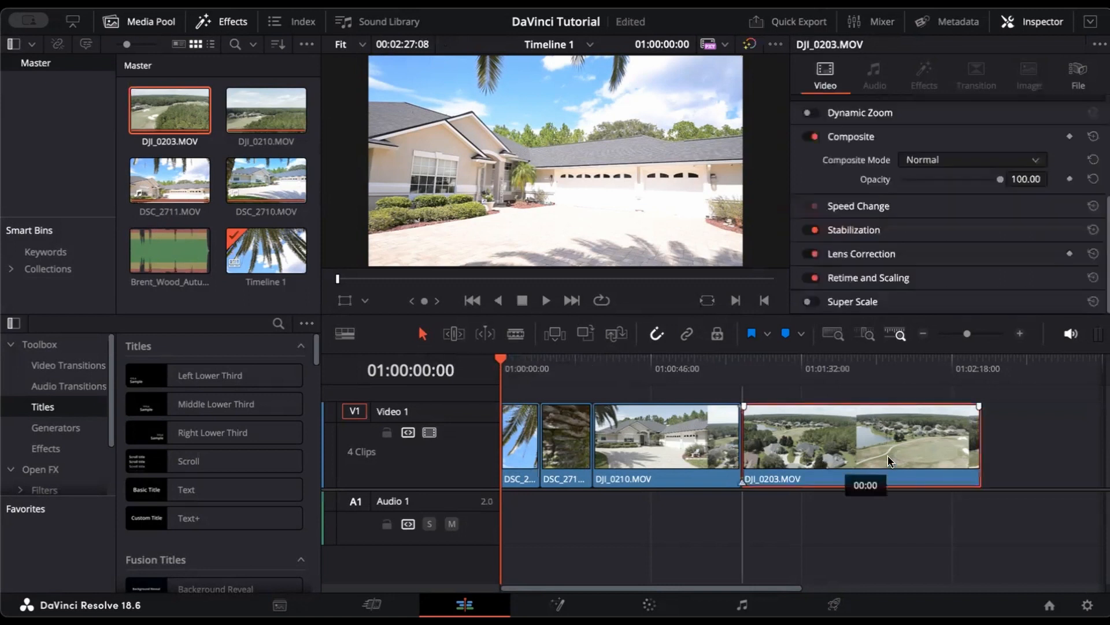
left_click_drag(826, 466, 952, 466)
left_click_drag(719, 435, 792, 435)
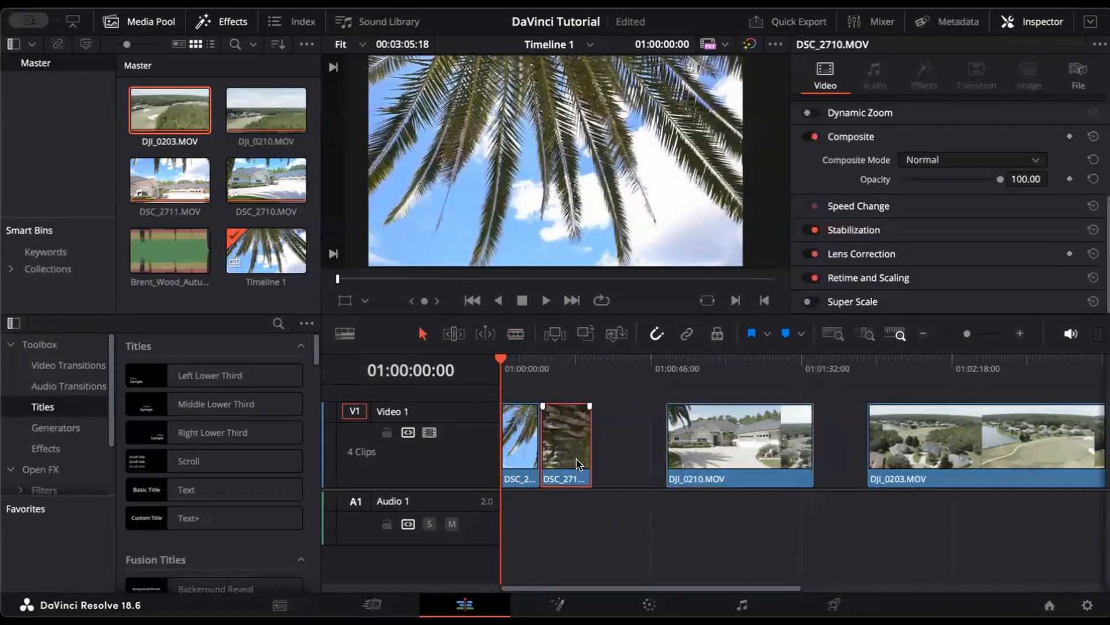
left_click_drag(579, 463, 635, 463)
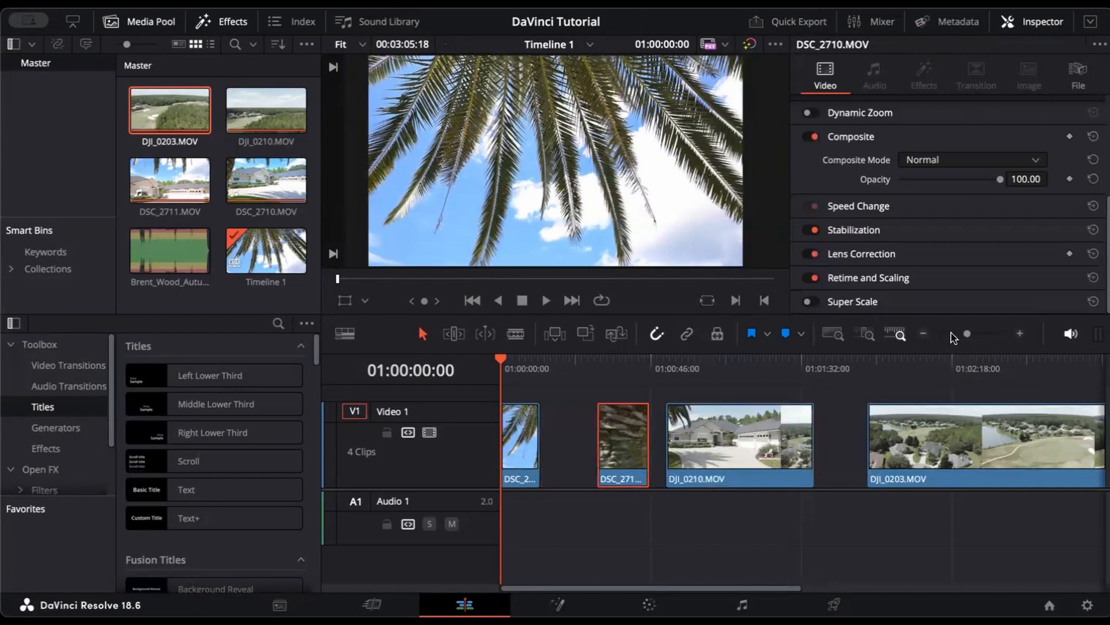
left_click_drag(968, 340, 977, 340)
left_click_drag(981, 336, 982, 336)
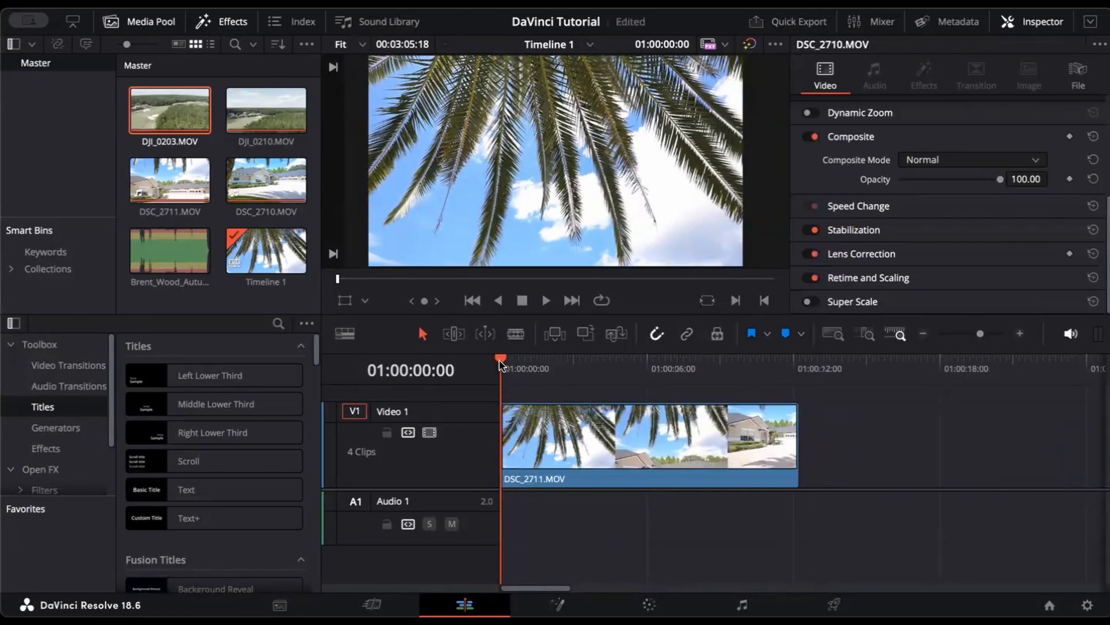
Step: Play the timeline, then step frame by frame until the playhead sits on 01:00:04:15
key("space")
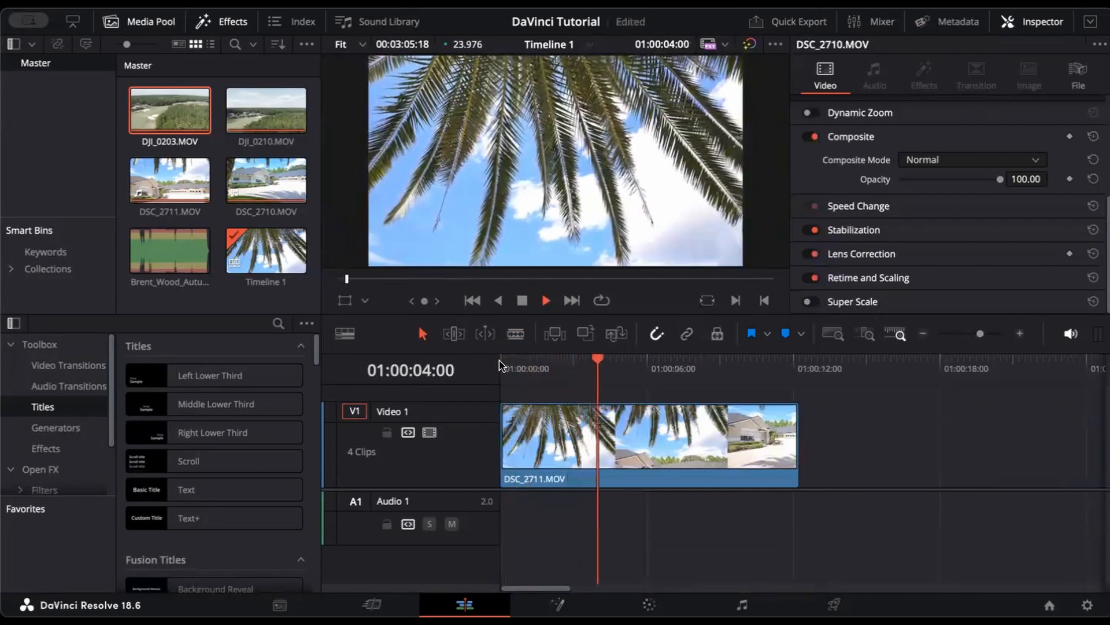
key("space")
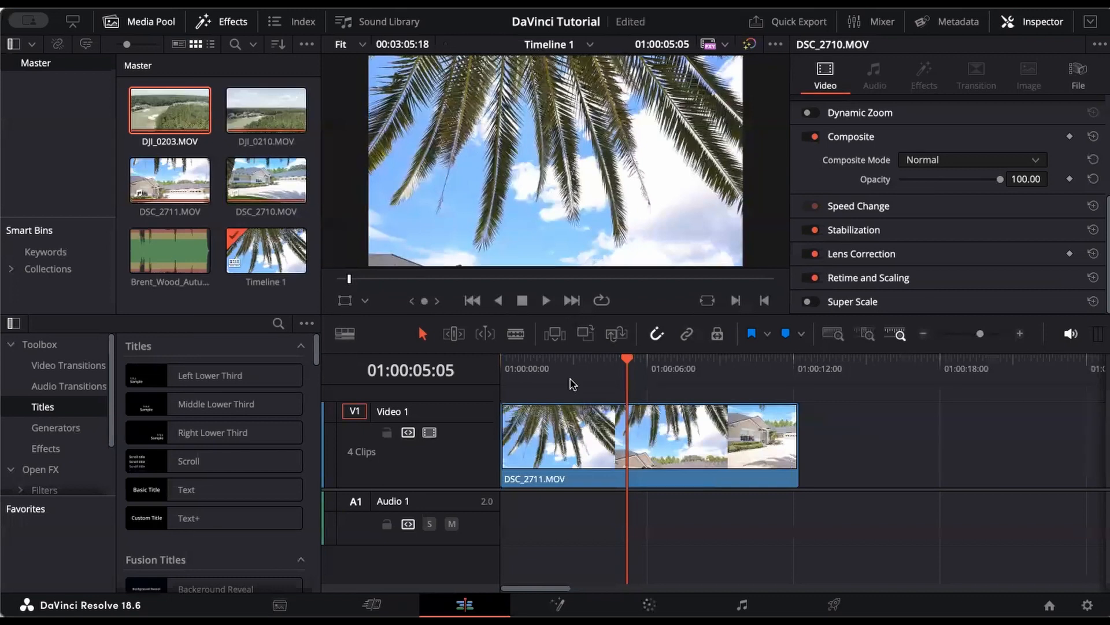
key("Left")
key("Left")
key("Left")
key("Left")
key("Left")
key("Left")
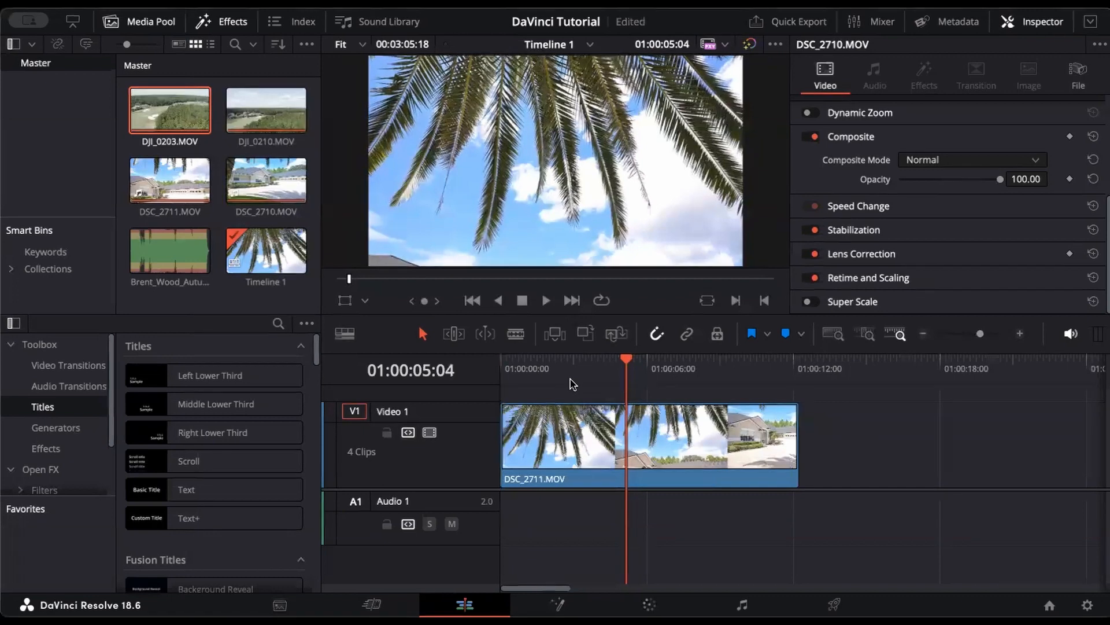
key("Left")
key("Left")
key("Left")
key("Left")
key("Left")
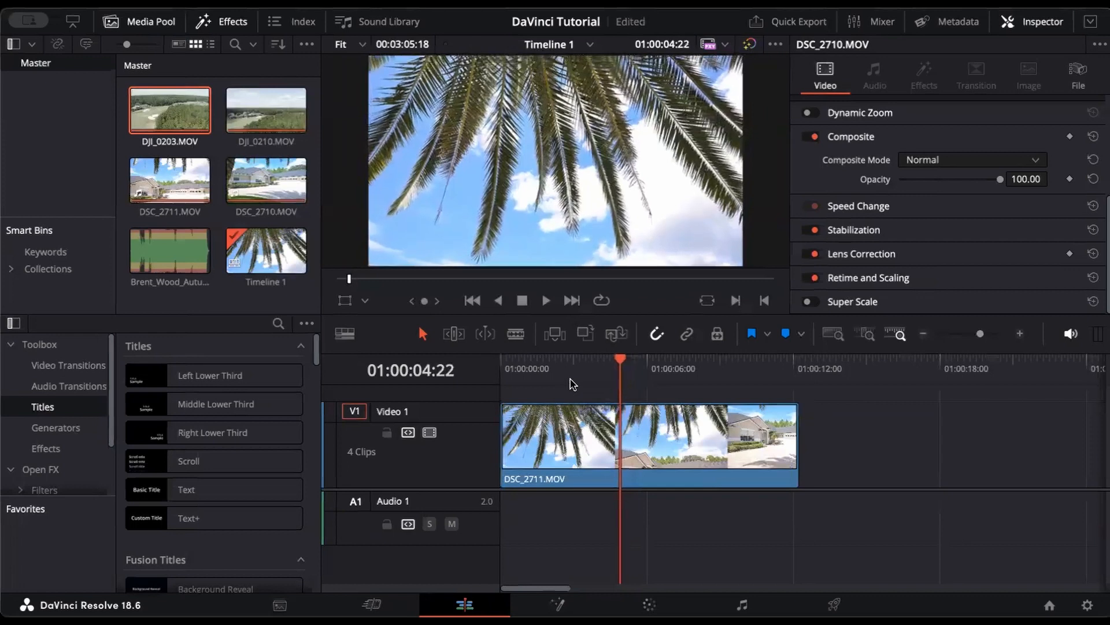
key("Left")
key("Left")
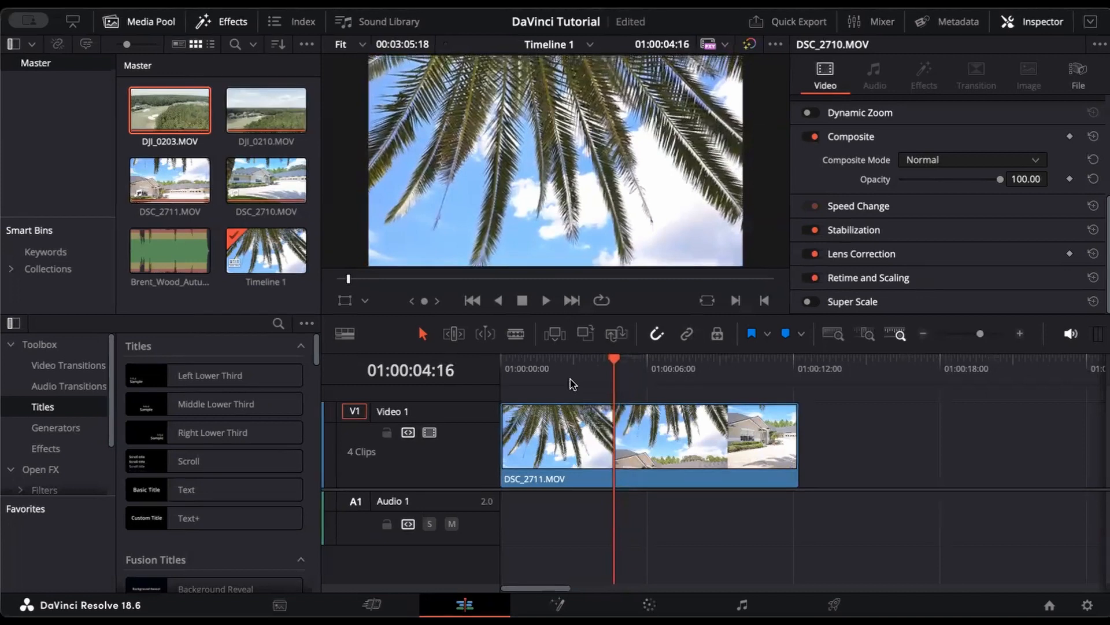
key("Right")
key("Right")
key("Right")
key("Right")
key("Right")
key("Right")
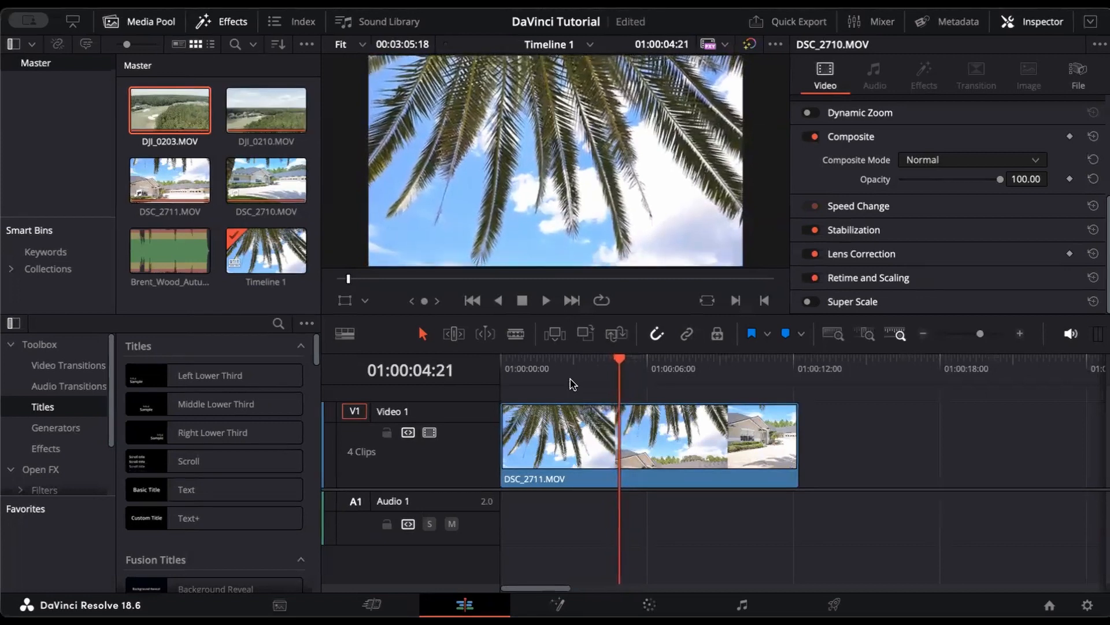
key("Left")
key("Left")
key("Left")
key("Left")
key("Left")
key("Left")
key("Left")
key("Left")
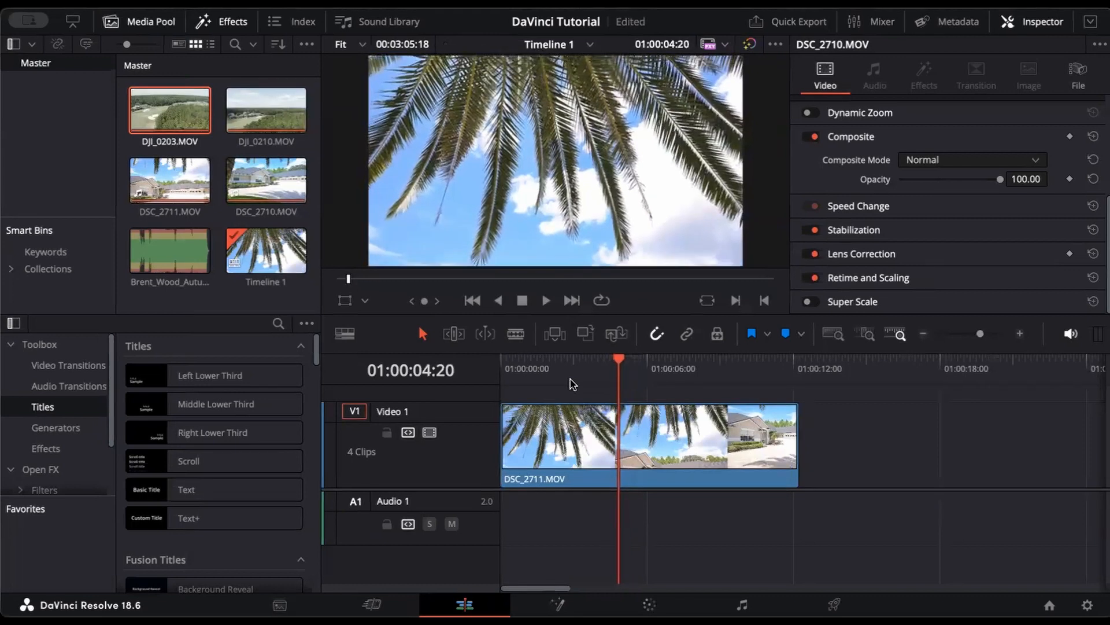
key("Left")
key("Left")
key("Left")
key("Right")
key("Right")
key("Right")
key("Right")
key("Right")
key("Left")
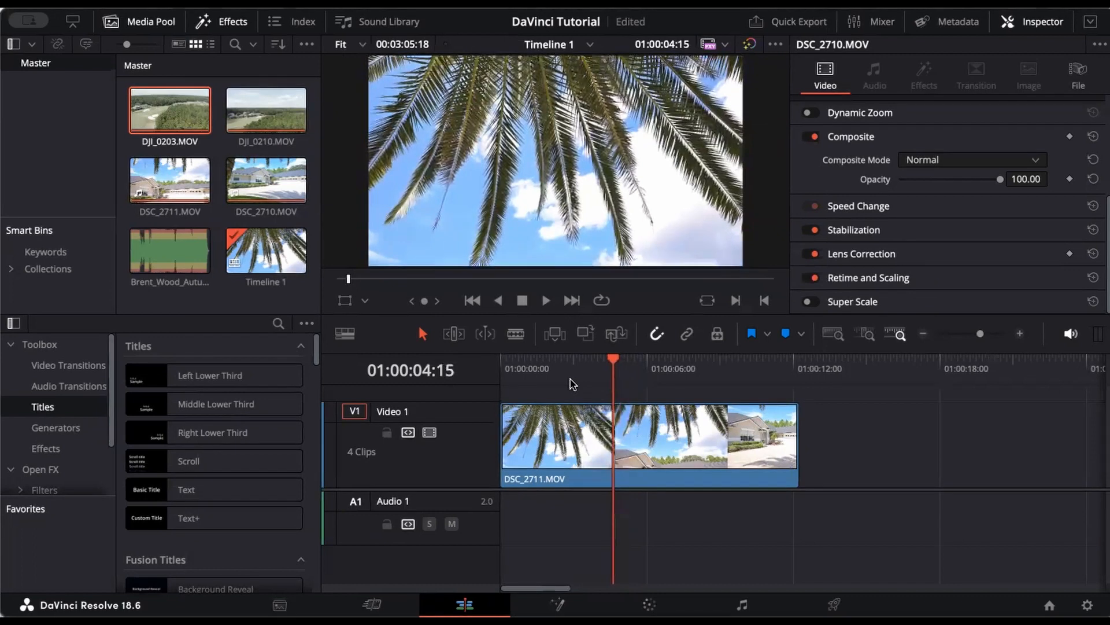
Step: Blade DSC_2711 at 01:00:04:15 and delete its leftover tail
key("b")
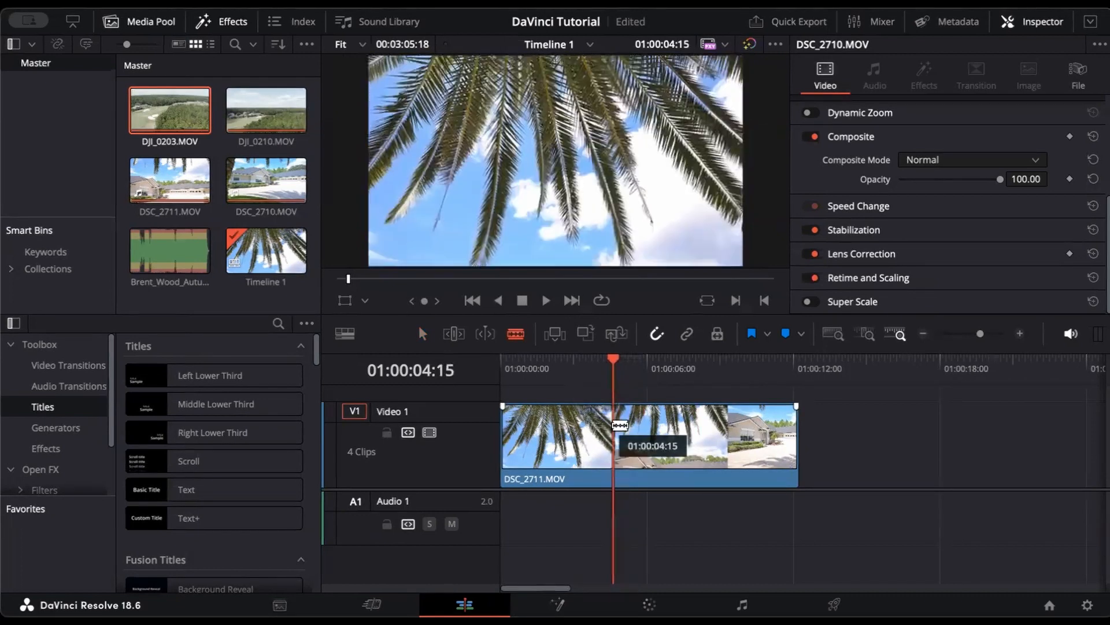
left_click(613, 427)
key("a")
left_click(675, 438)
key("BackSpace")
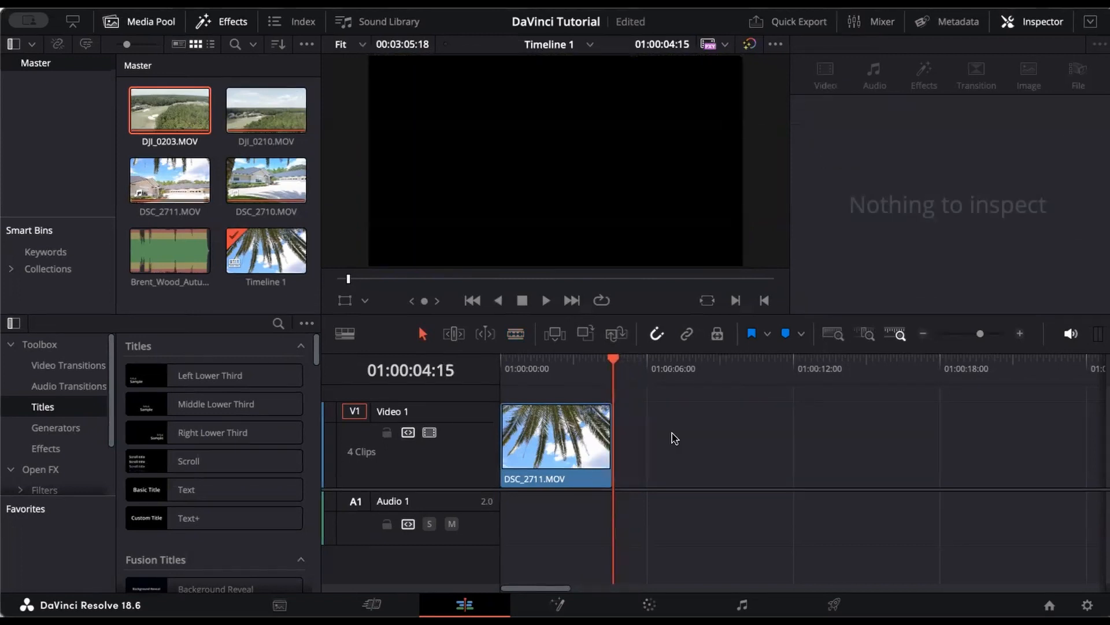
Step: Drag DSC_2710 left to sit right after DSC_2711 and play it from its start
scroll(954, 453, "right", 5)
scroll(954, 453, "right", 1)
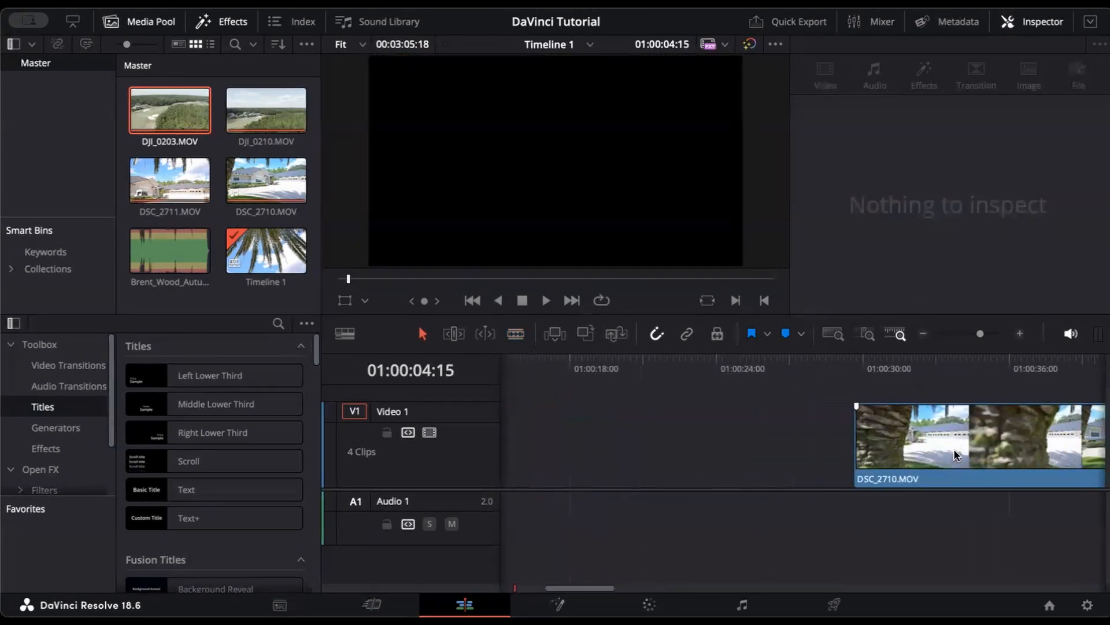
left_click_drag(976, 439, 656, 446)
scroll(657, 445, "left", 4)
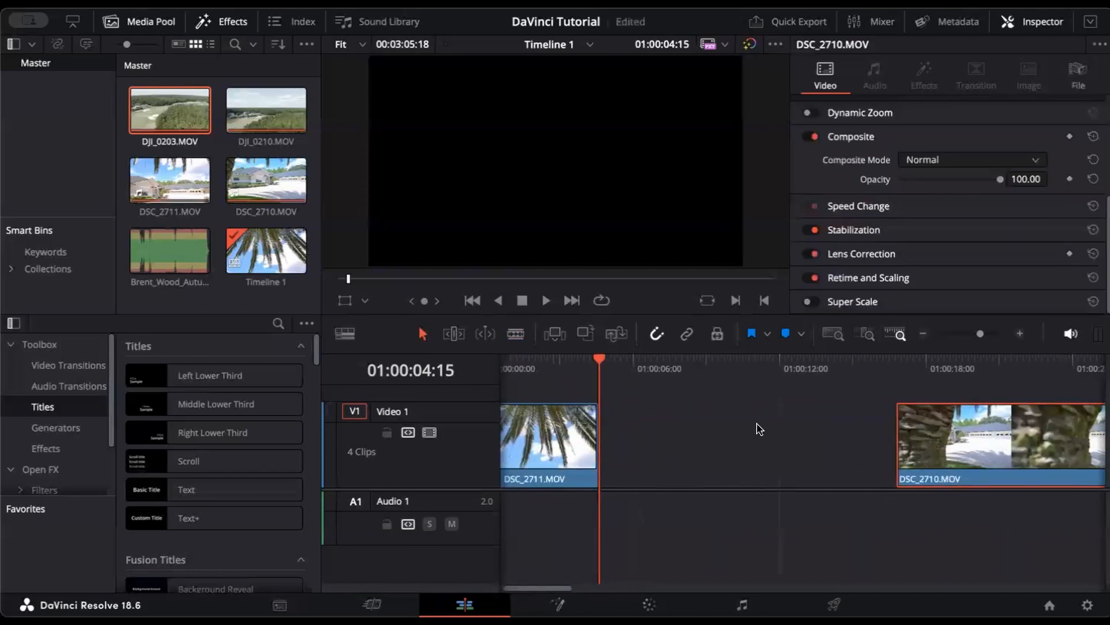
left_click_drag(957, 440, 683, 441)
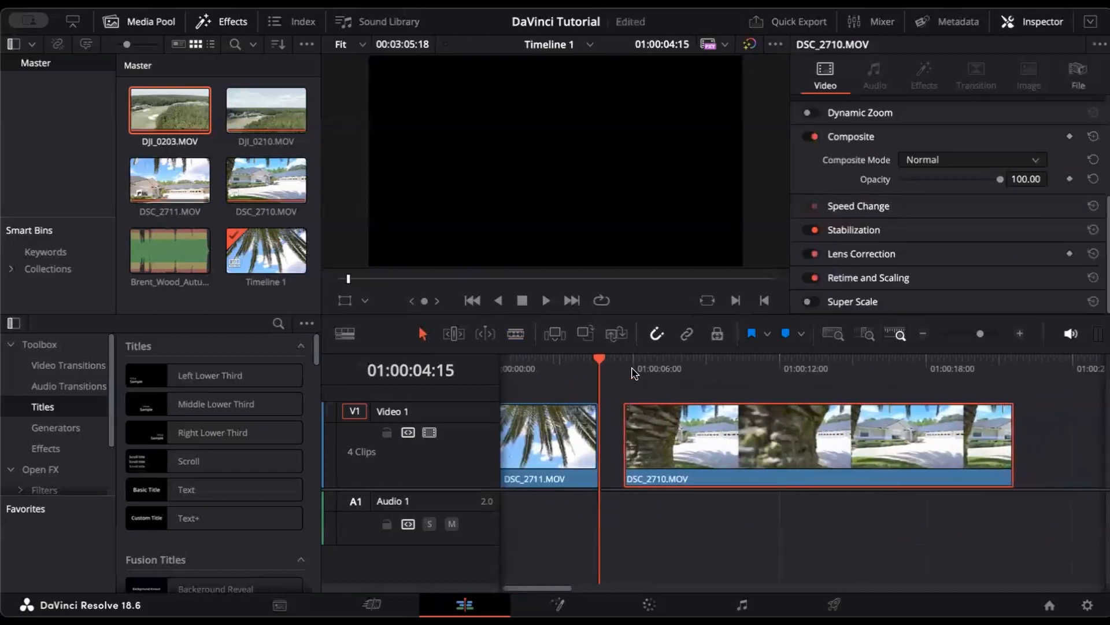
left_click(622, 364)
key("space")
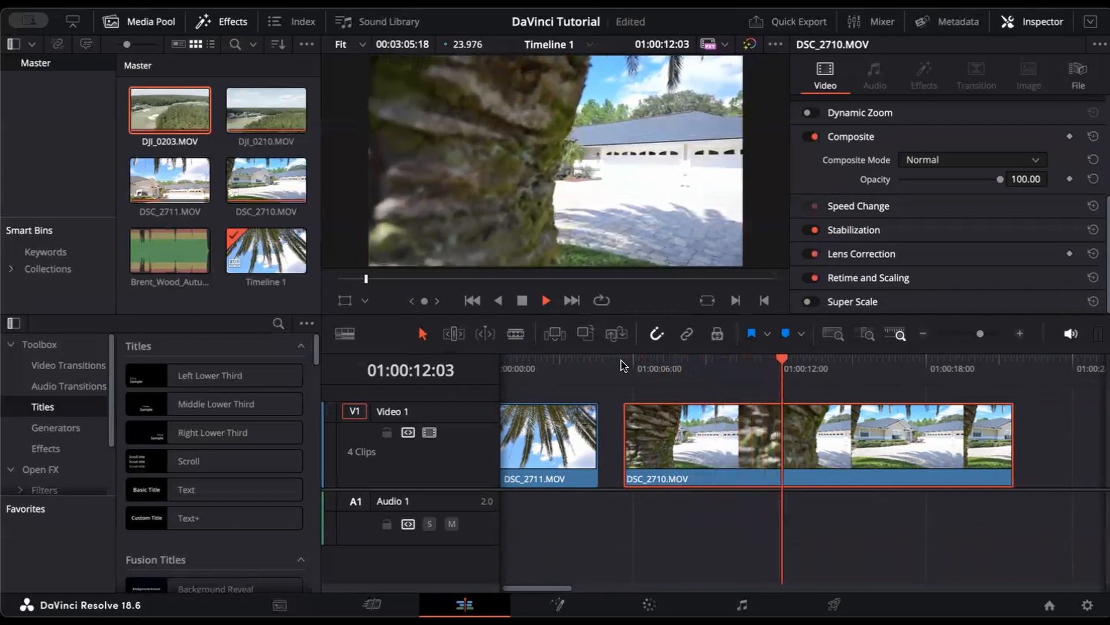
Step: Stop the DSC_2710 preview at the 01:00:15:09 cut point and save the project
key("space")
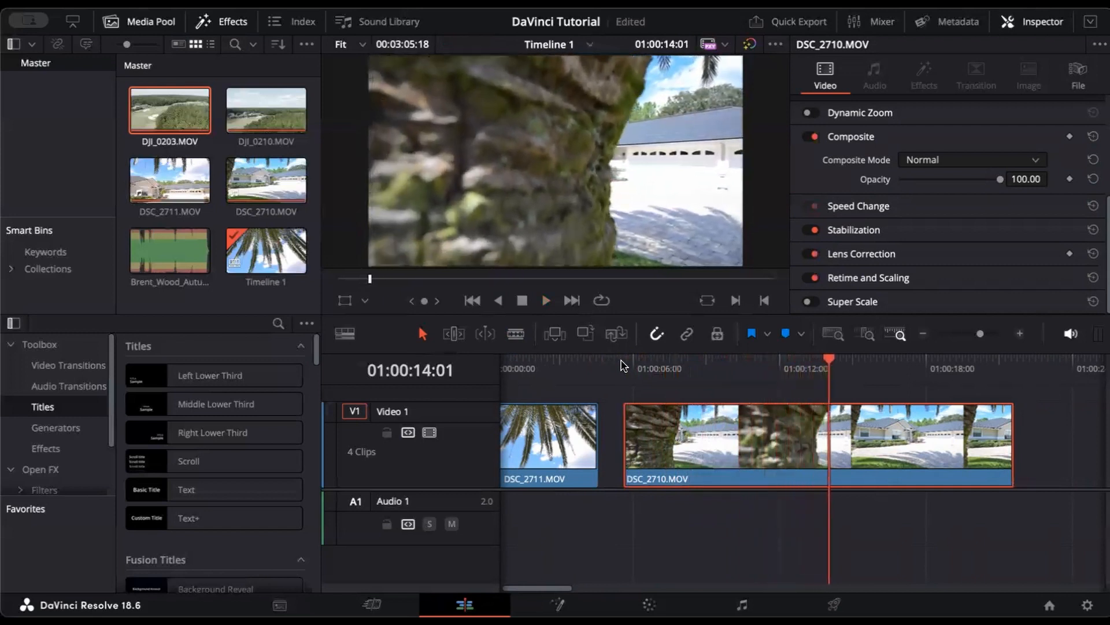
key("ctrl+s")
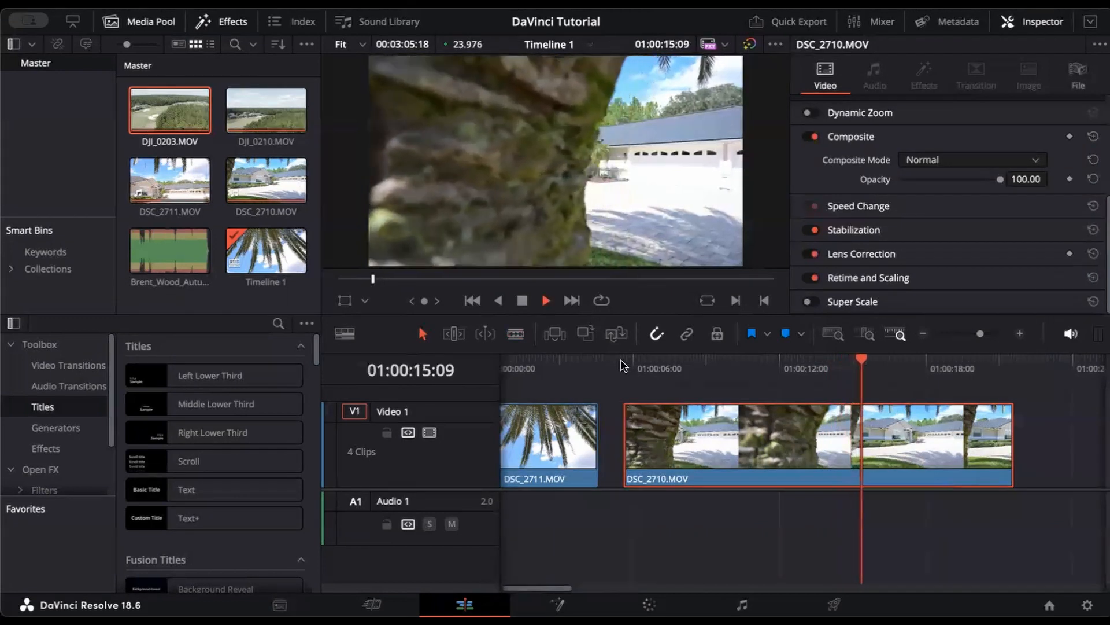
key("b")
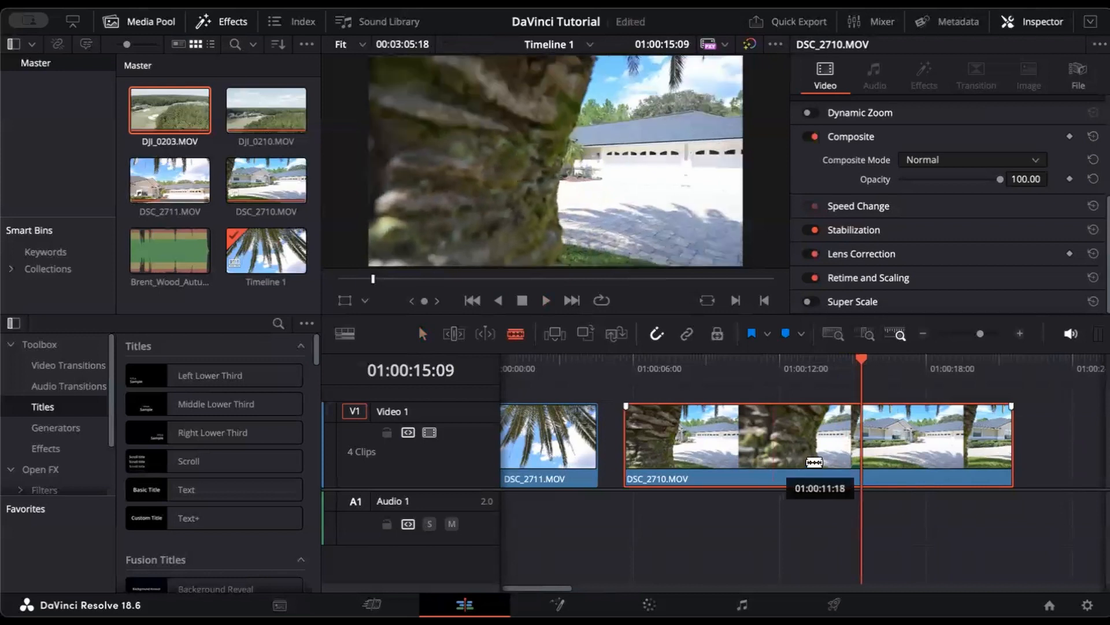
Step: Cut DSC_2710 at 01:00:15:09, delete the first piece, and butt the rest against DSC_2711
left_click(860, 437)
key("a")
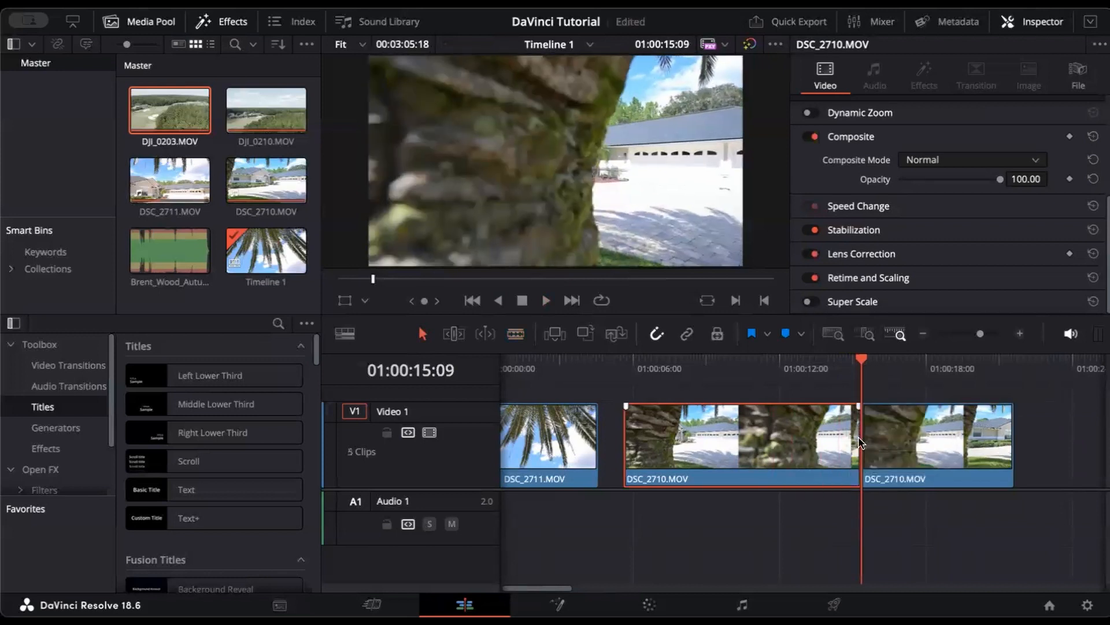
key("BackSpace")
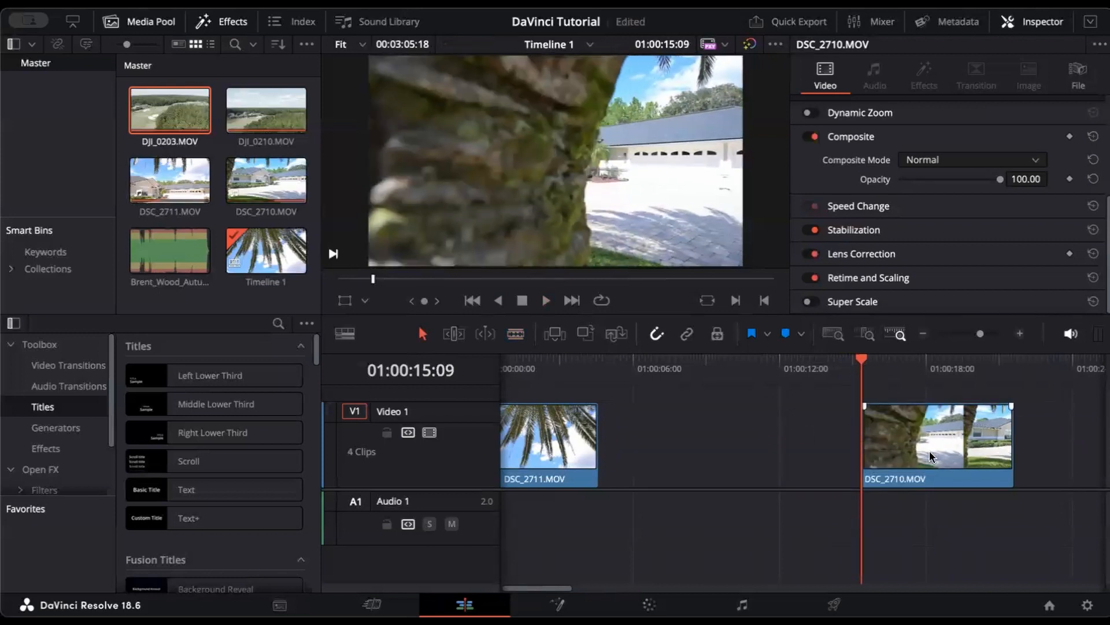
left_click_drag(910, 462, 643, 470)
Step: Preview the shortened DSC_2710 and trim its end to 01:00:07:23
left_click(612, 366)
key("space")
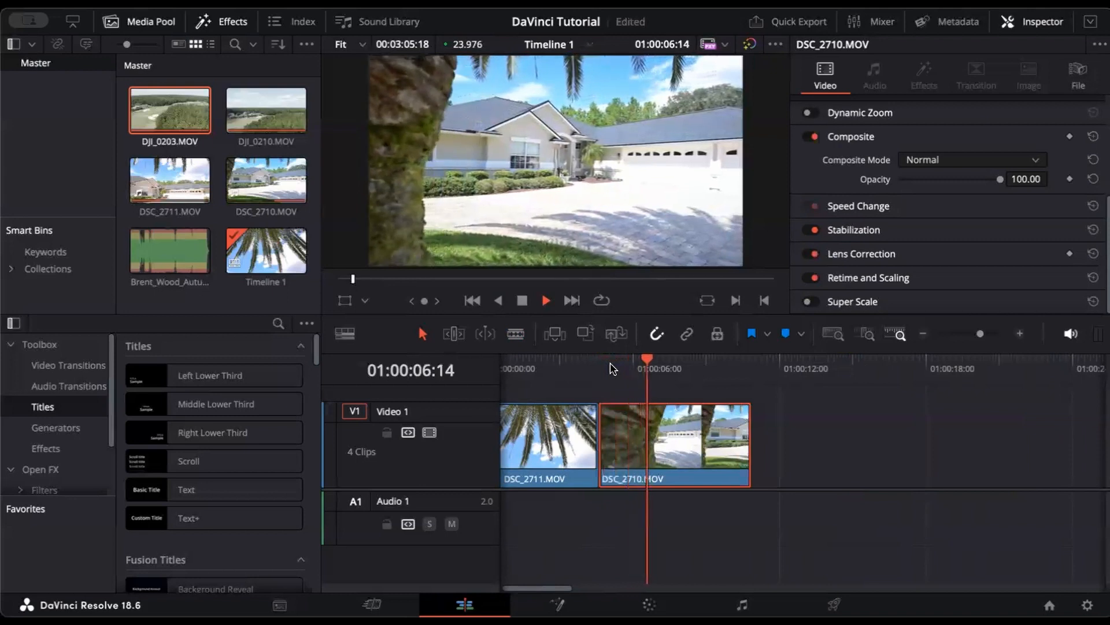
key("space")
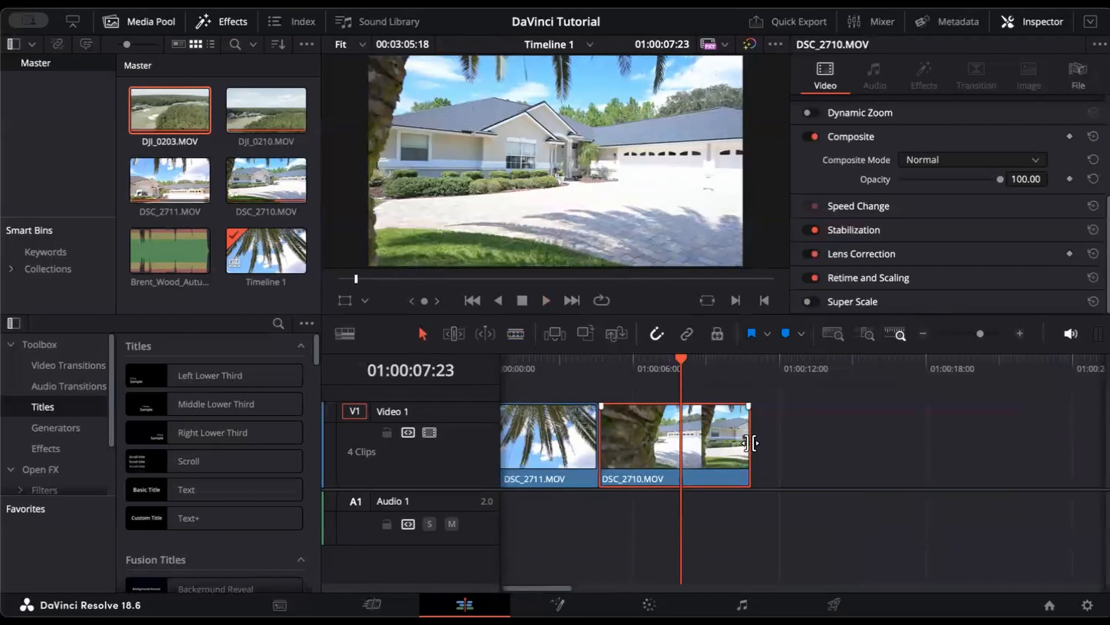
left_click_drag(753, 444, 692, 453)
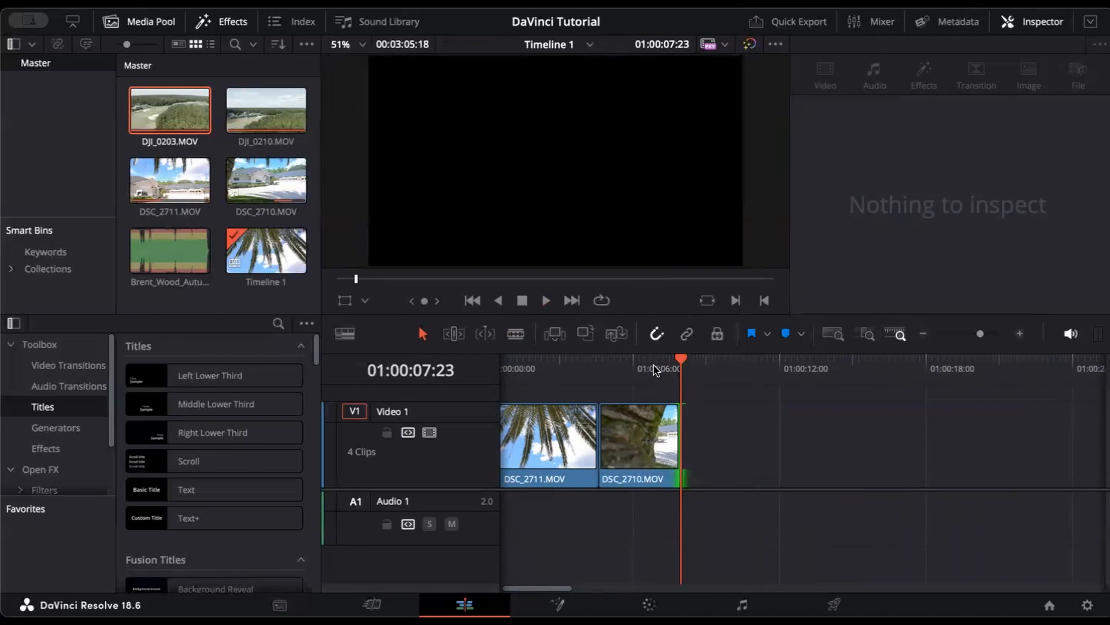
Step: Zoom the timeline out and drag DJI_0210 and DJI_0203 earlier on Video 1
left_click_drag(980, 333, 971, 334)
left_click_drag(864, 474, 686, 473)
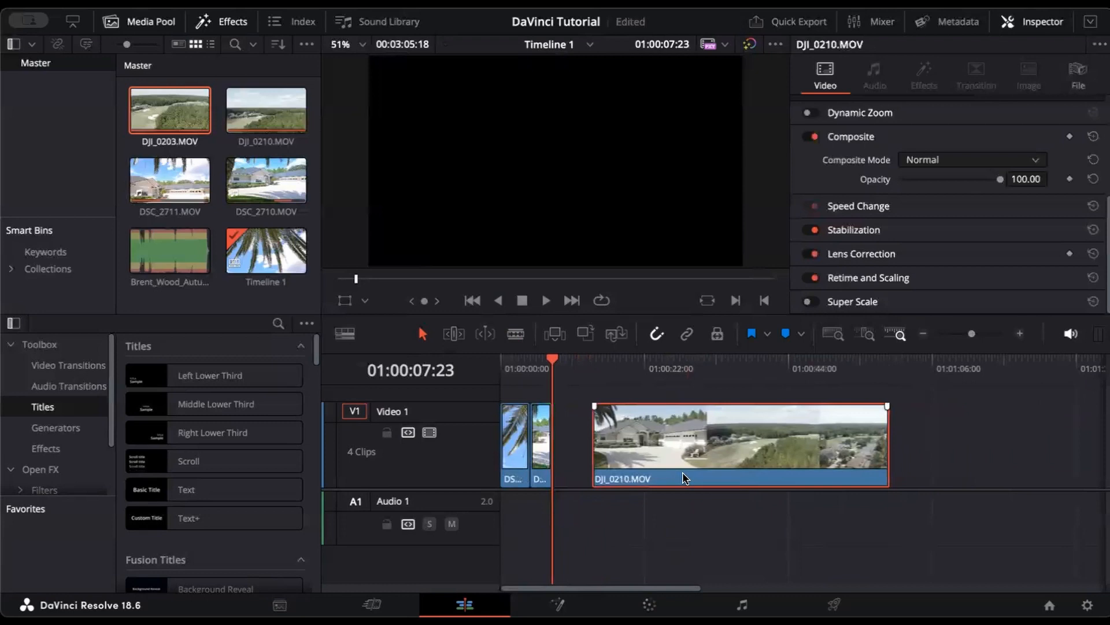
scroll(685, 474, "right", 10)
left_click_drag(866, 463, 673, 469)
scroll(672, 469, "left", 10)
scroll(673, 469, "right", 2)
Step: Preview part of DJI_0210, then play it from its start
left_click(565, 376)
key("space")
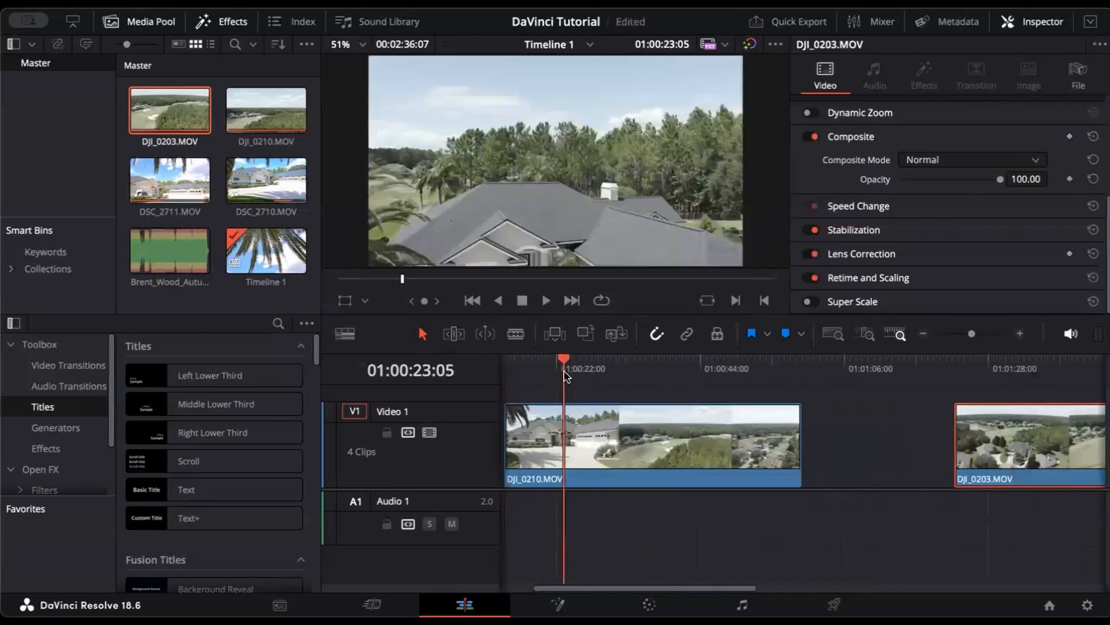
key("space")
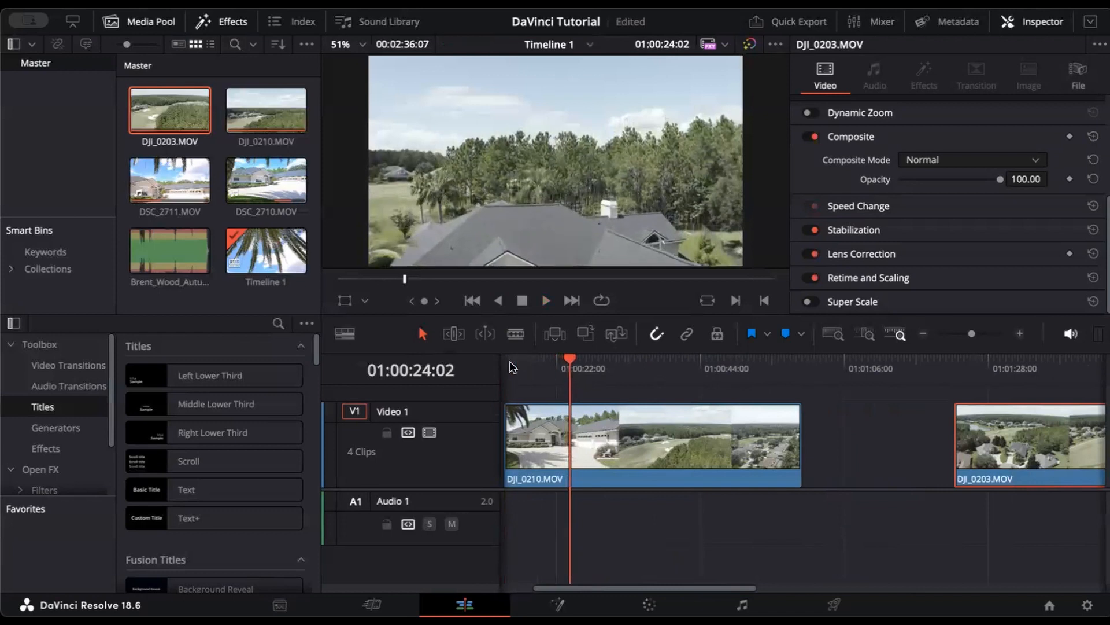
left_click(510, 364)
scroll(510, 367, "left", 2)
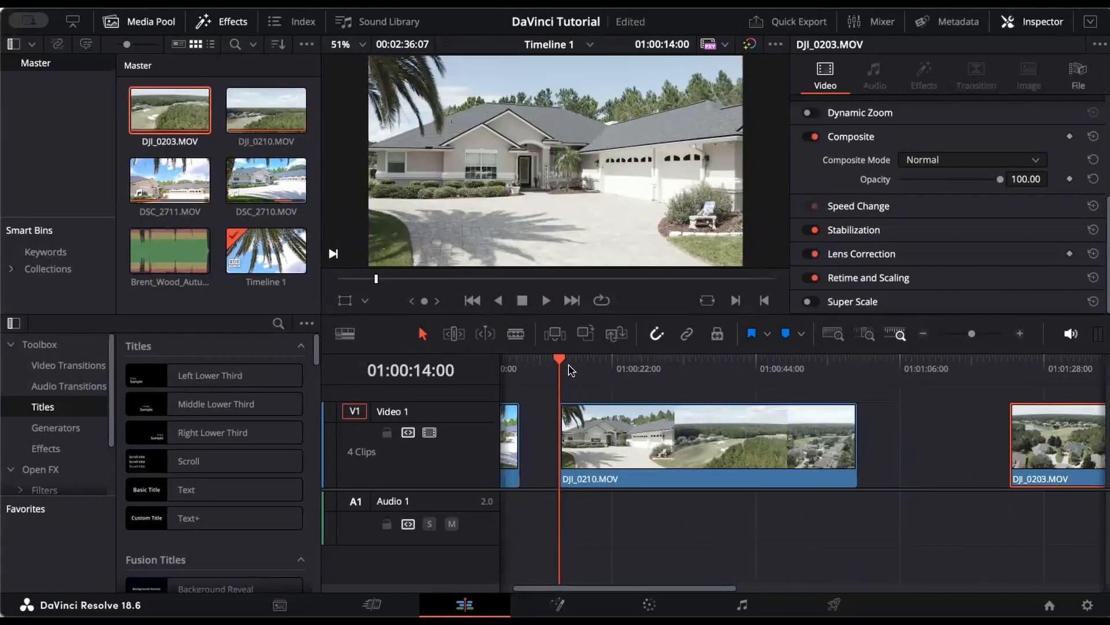
key("space")
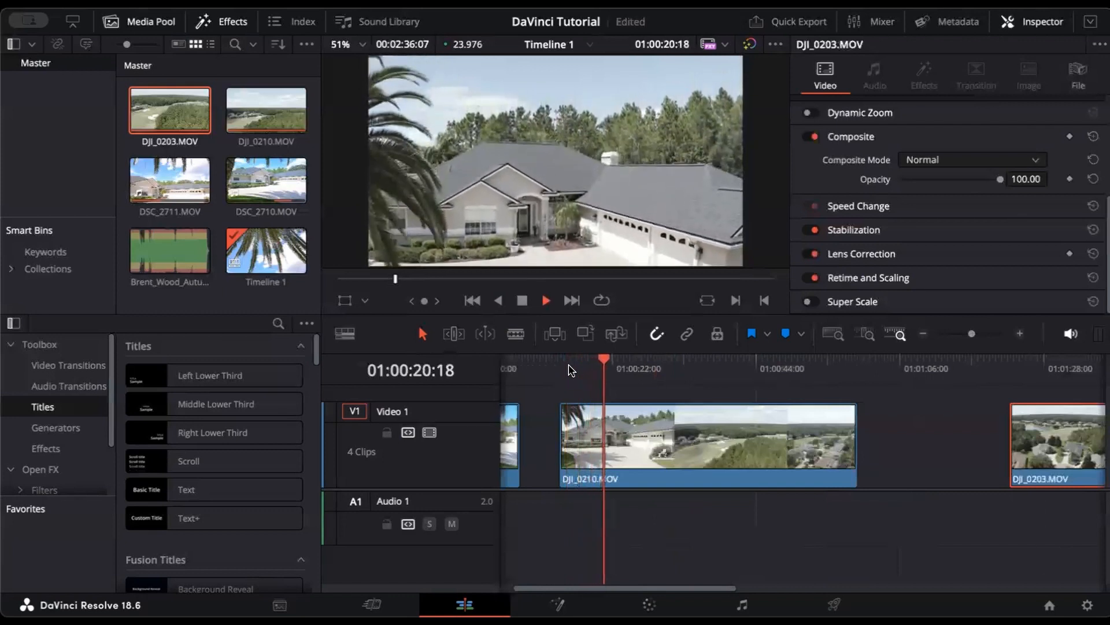
Step: Split DJI_0210 at 01:00:21:10 and scrub onward to find the next cut point
key("space")
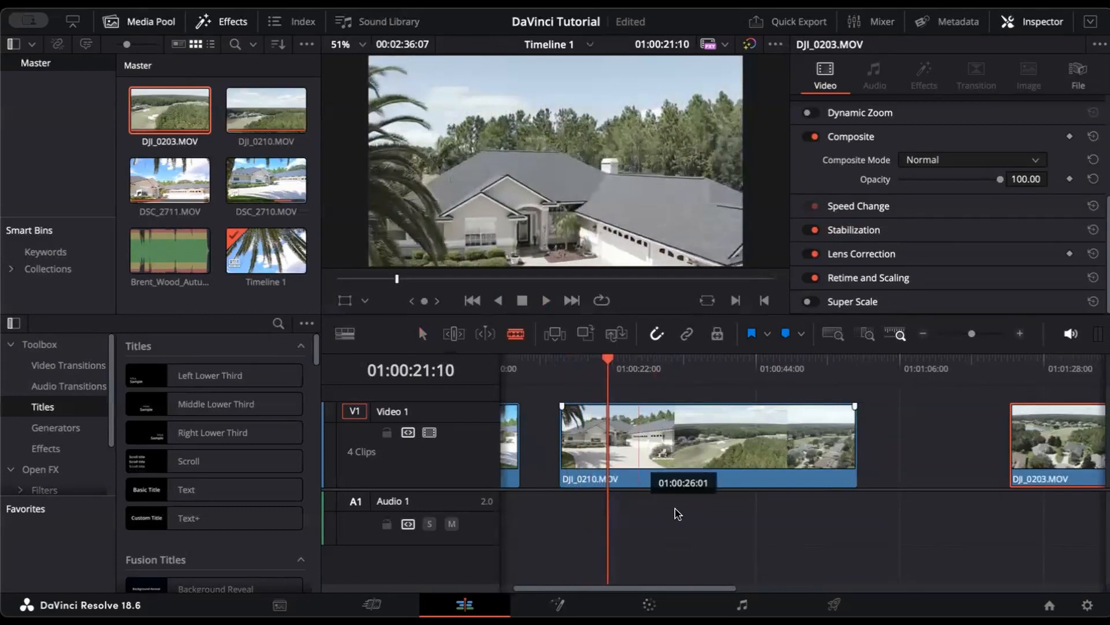
left_click(611, 441)
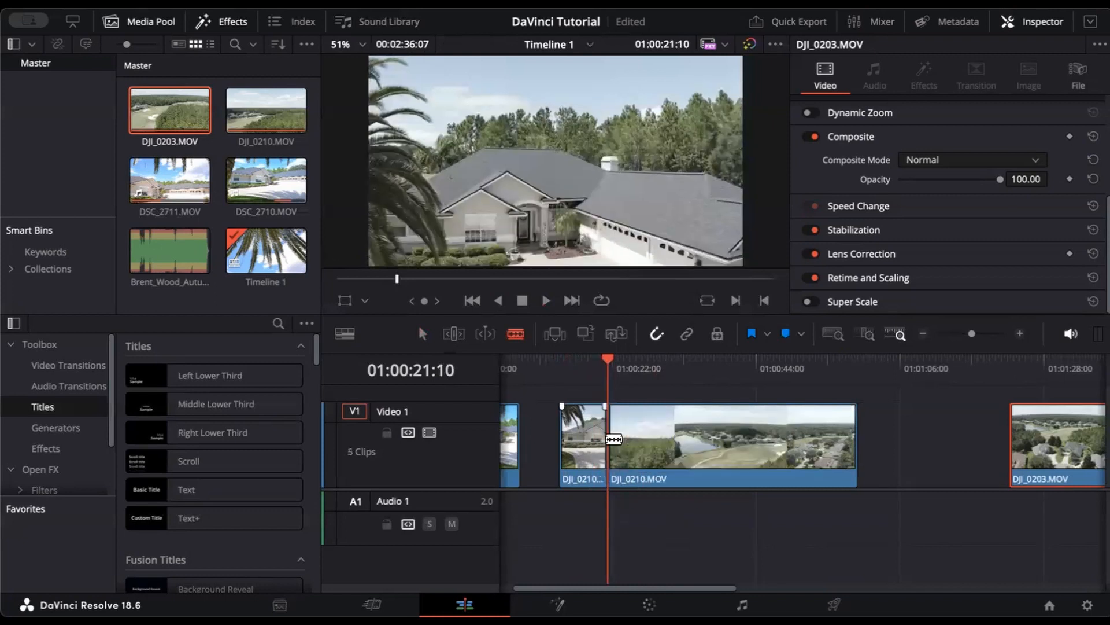
key("space")
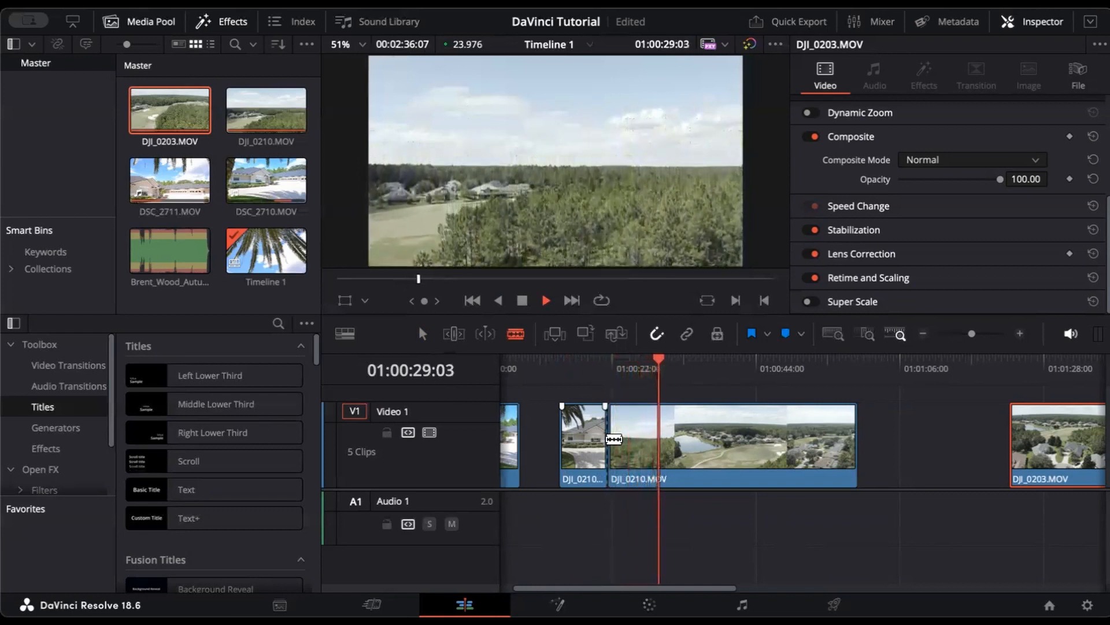
key("space")
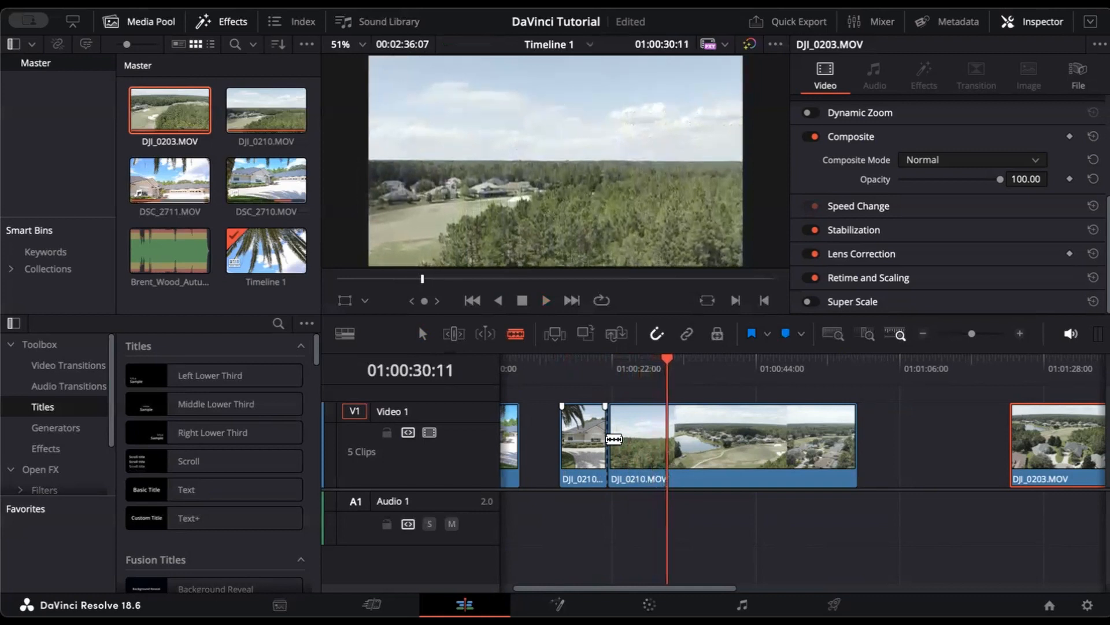
key("space")
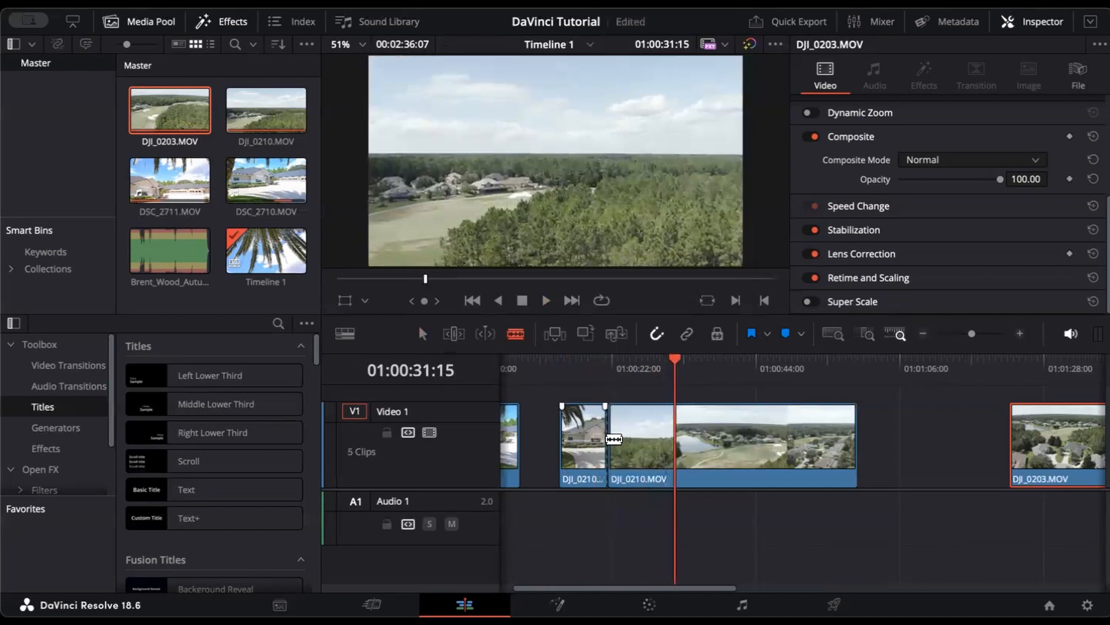
key("j")
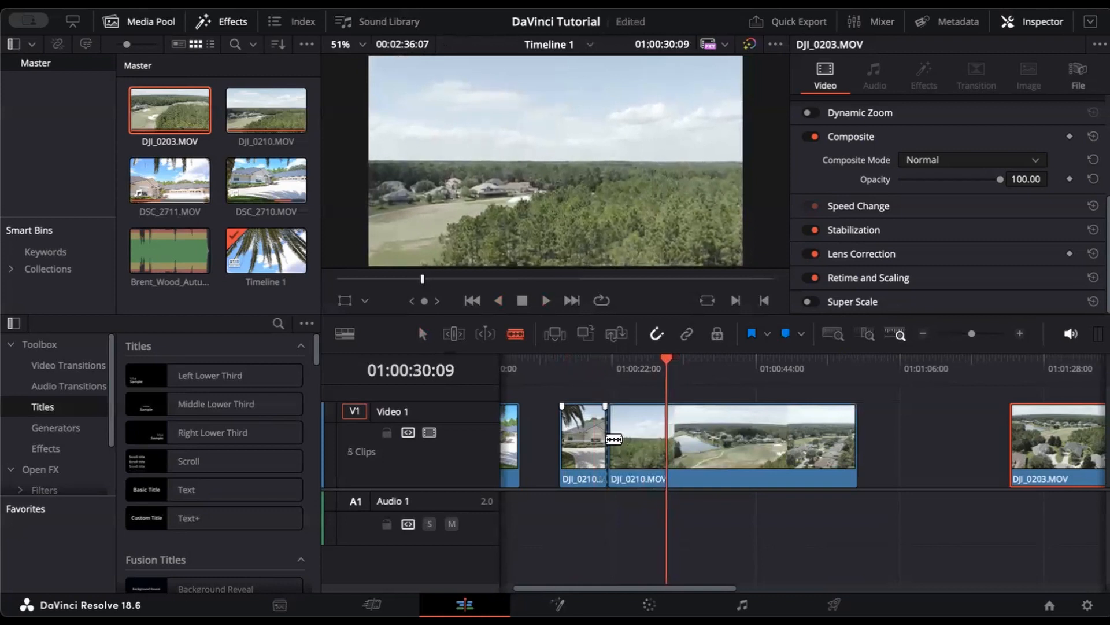
key("l")
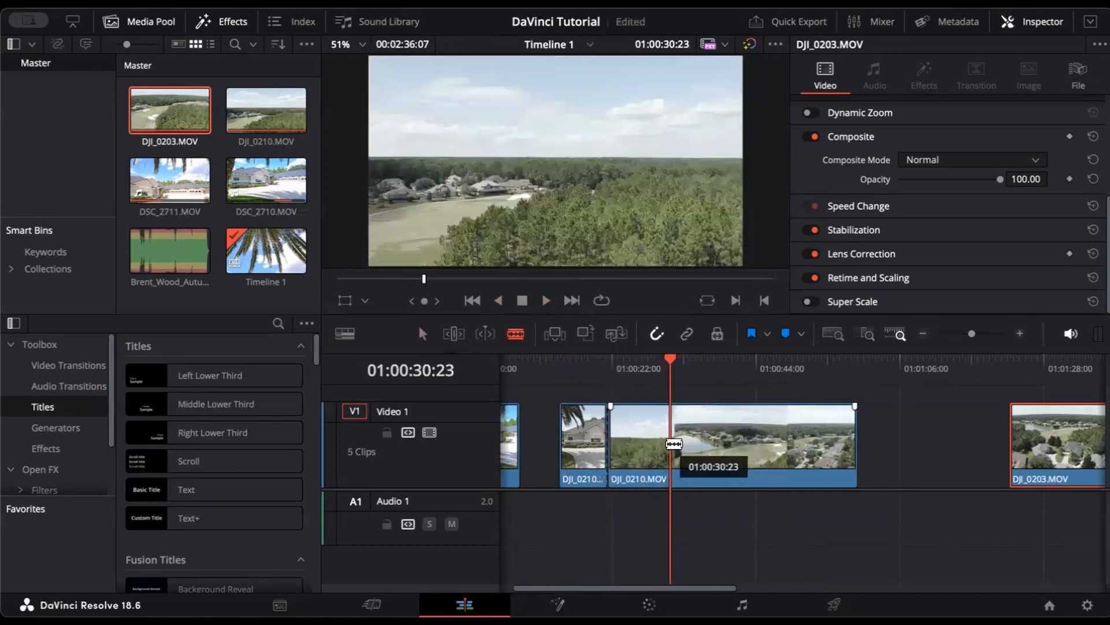
Step: Split DJI_0210 twice more, delete the trailing piece, and park the playhead at 01:00:21:10
left_click(672, 443)
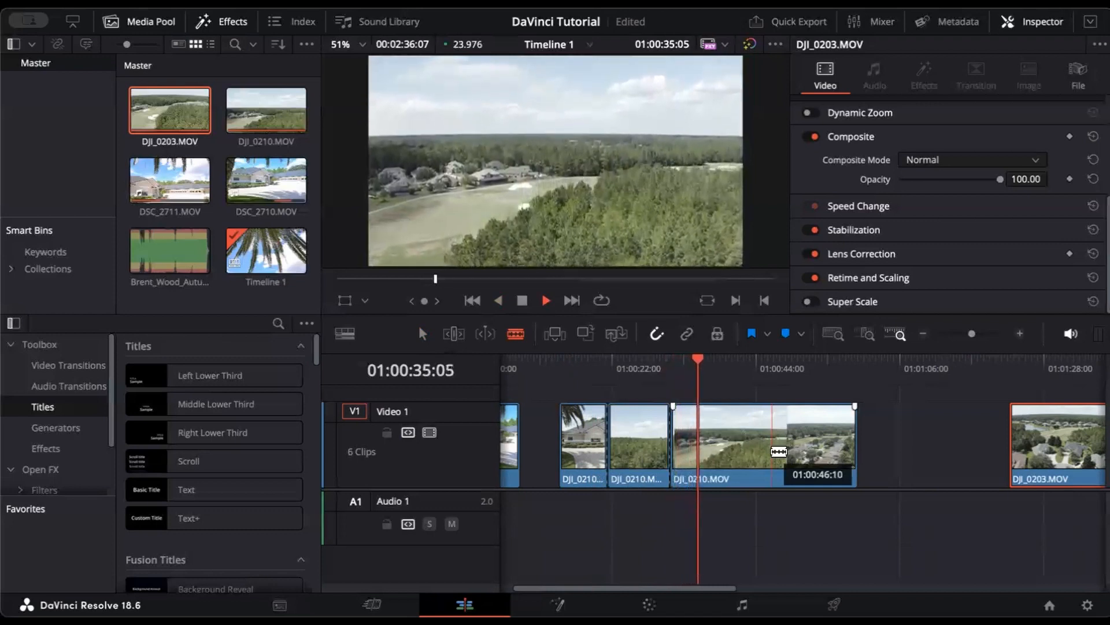
key("space")
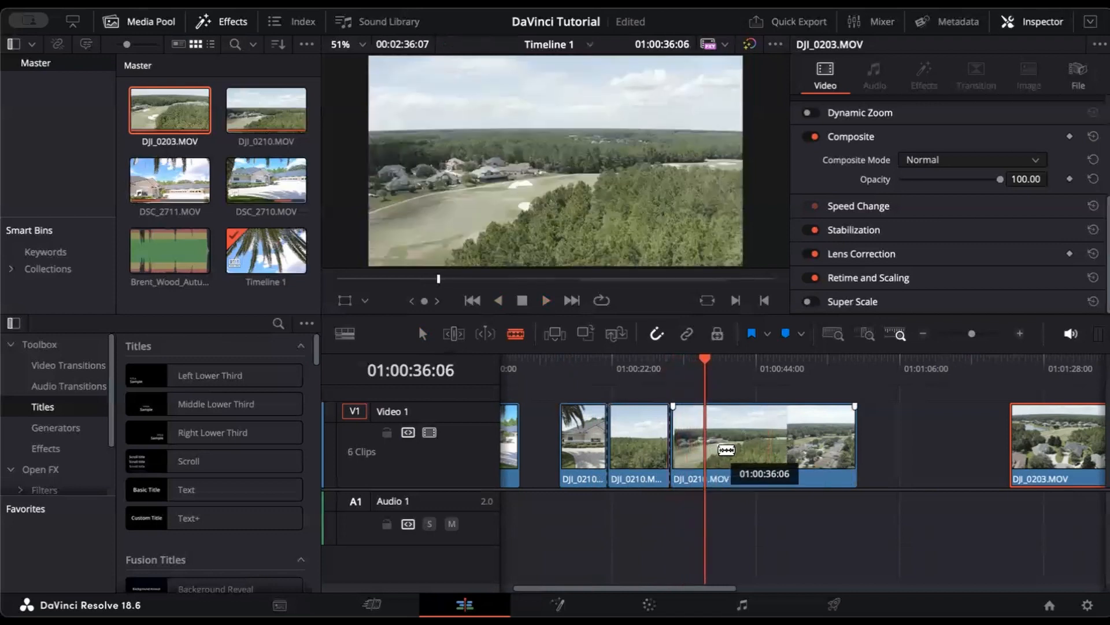
left_click(705, 450)
key("a")
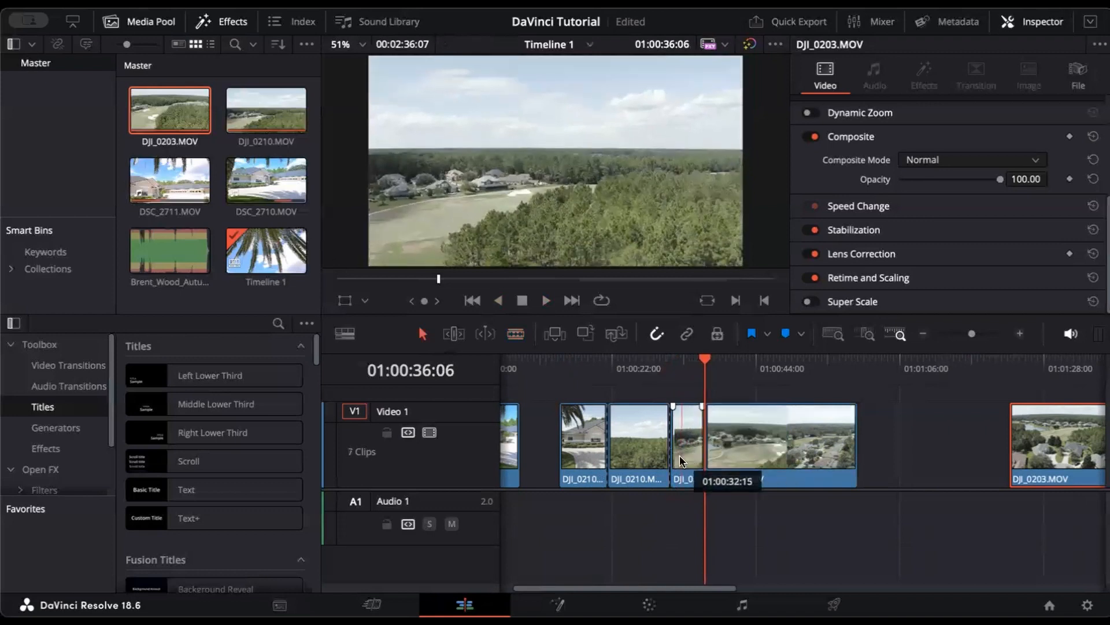
left_click(752, 444)
key("BackSpace")
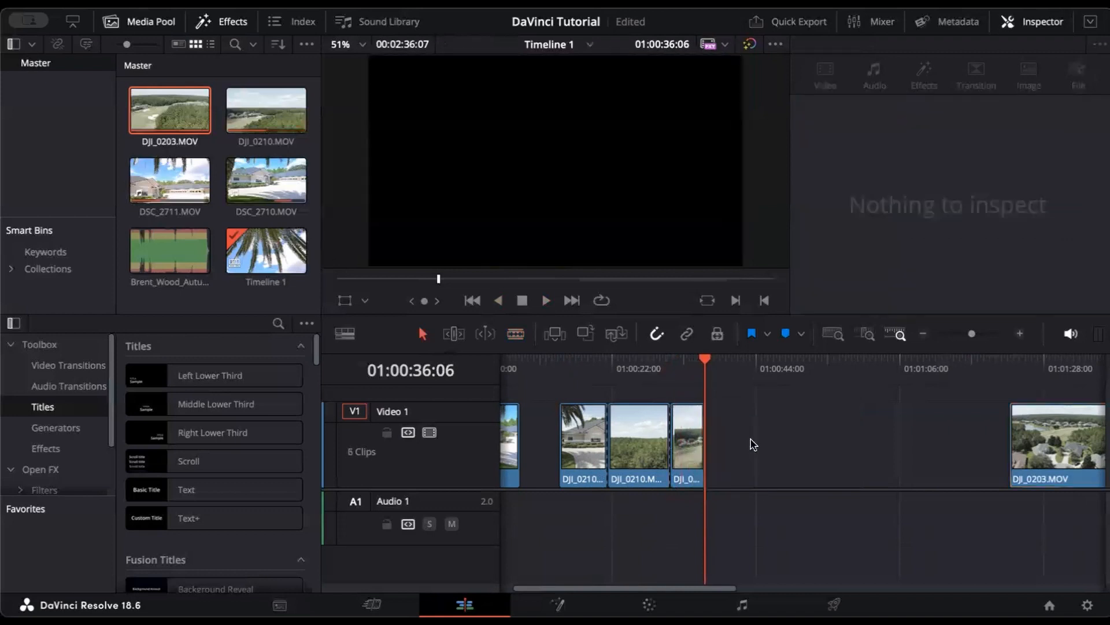
left_click(640, 451)
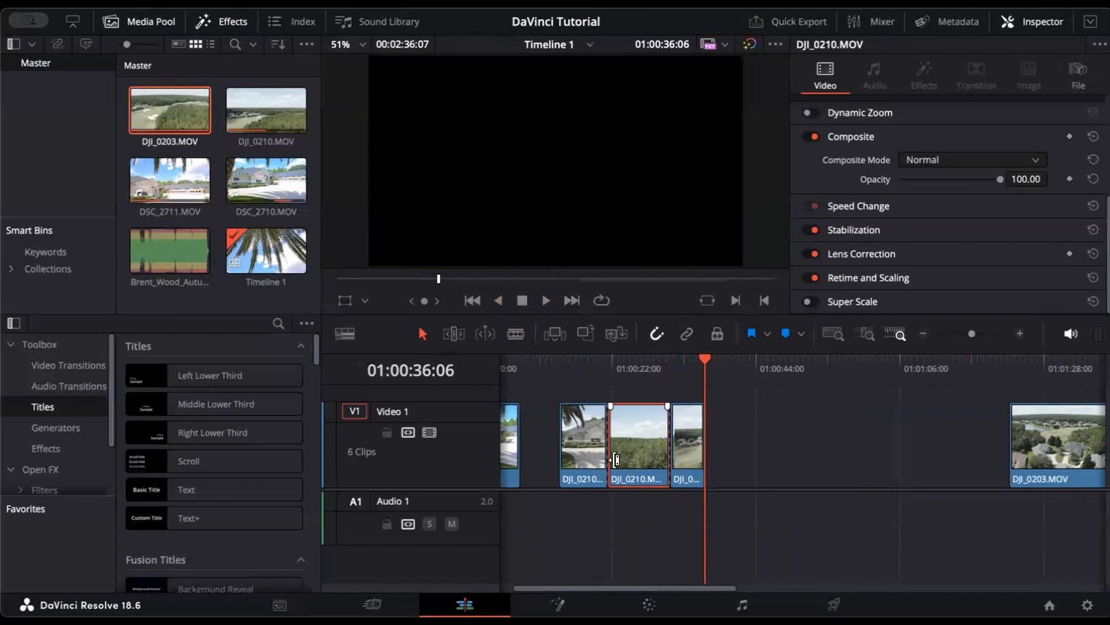
left_click(608, 369)
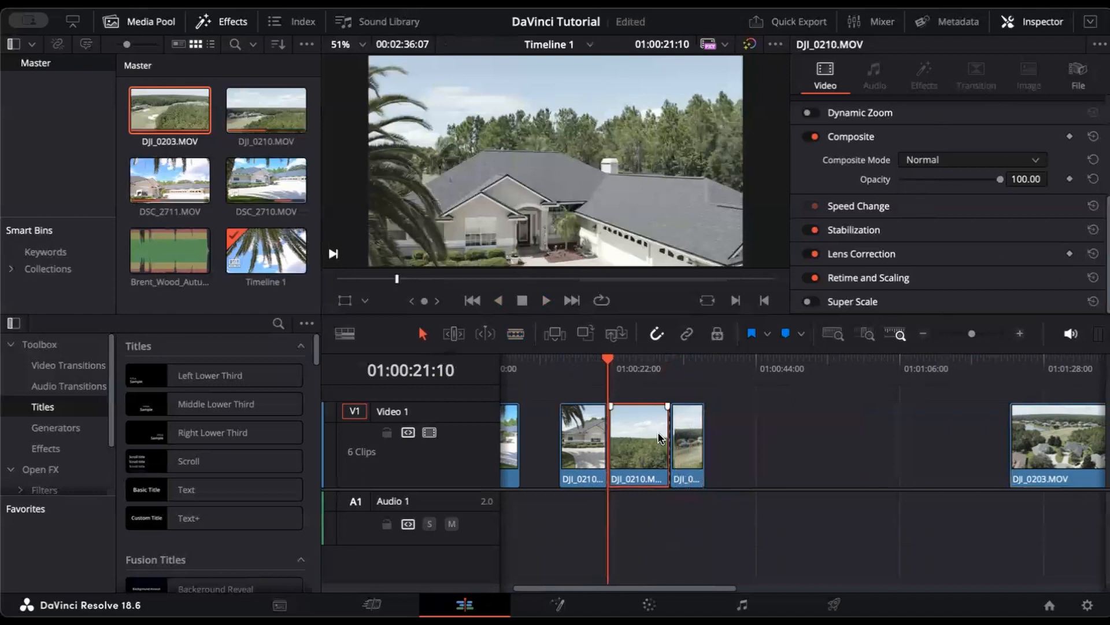
scroll(955, 112, "up", 5)
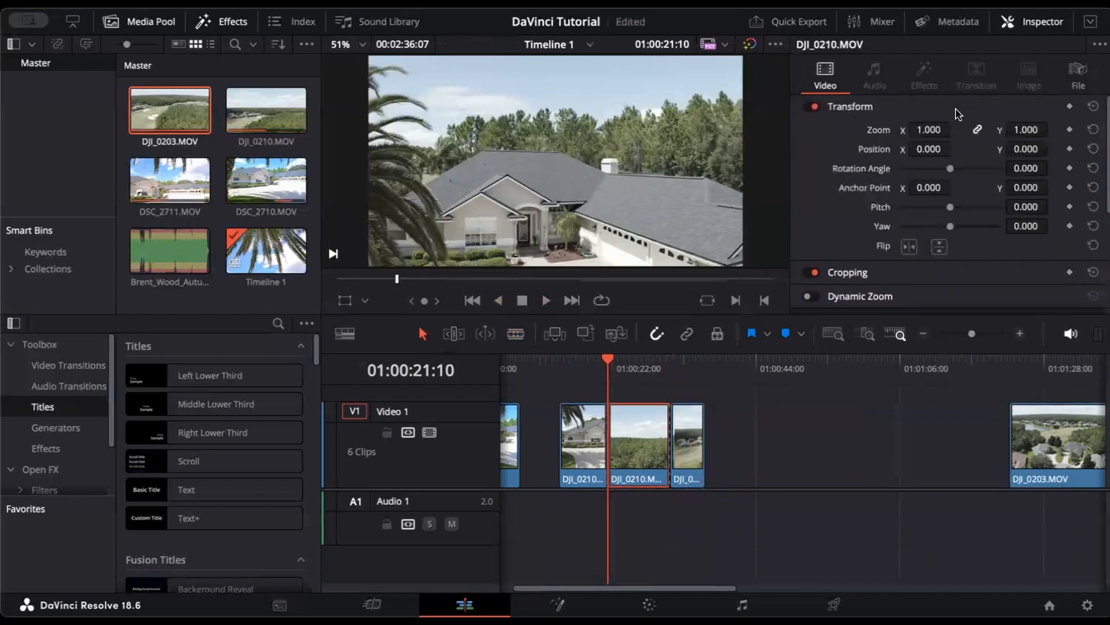
mouse_move(931, 130)
left_mouse_down()
mouse_move(908, 130)
mouse_move(932, 130)
left_mouse_up()
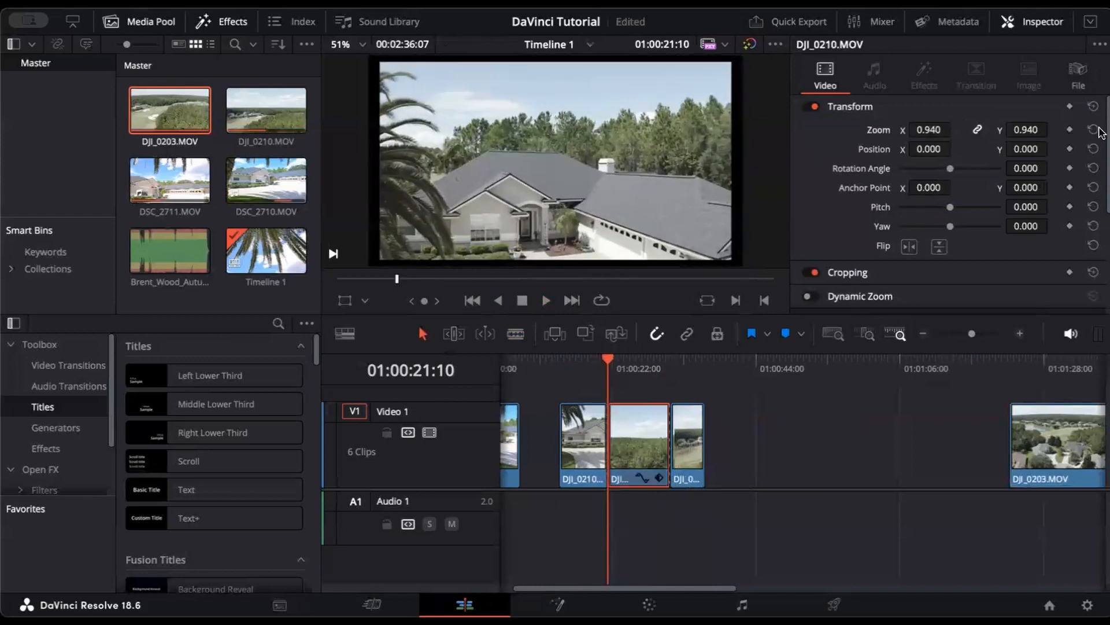
left_click_drag(950, 168, 869, 148)
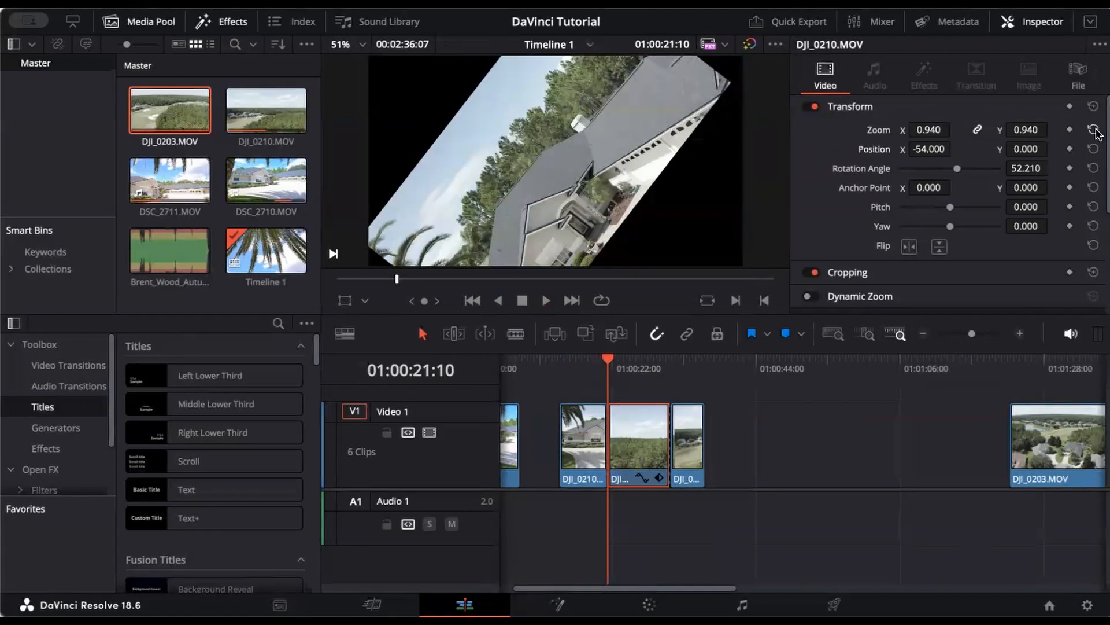
left_click(1093, 130)
left_click(1093, 149)
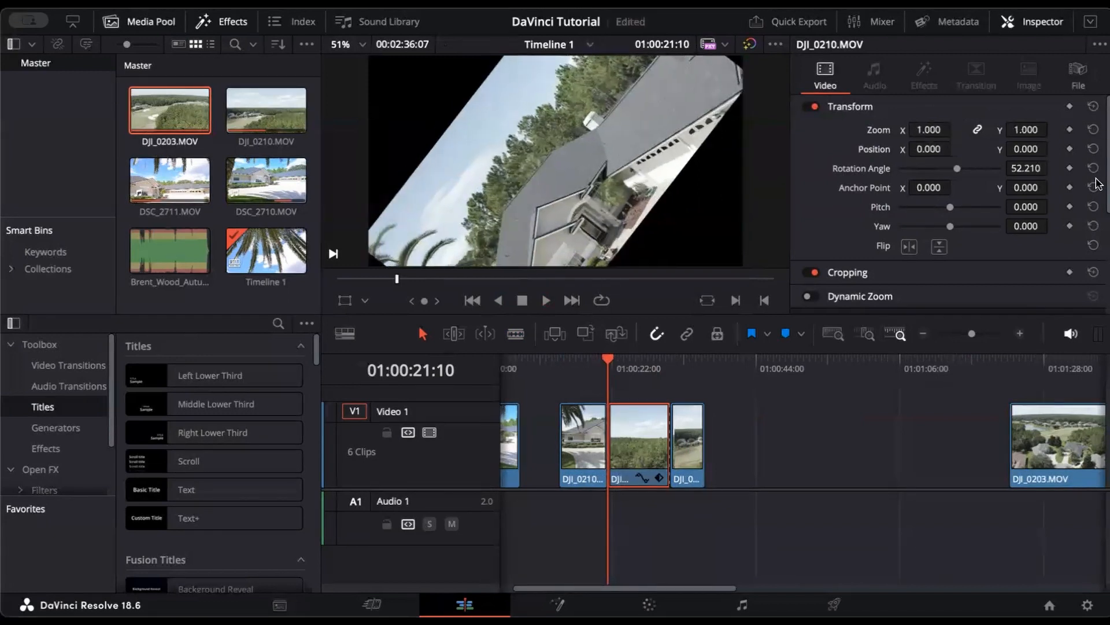
left_click(1094, 167)
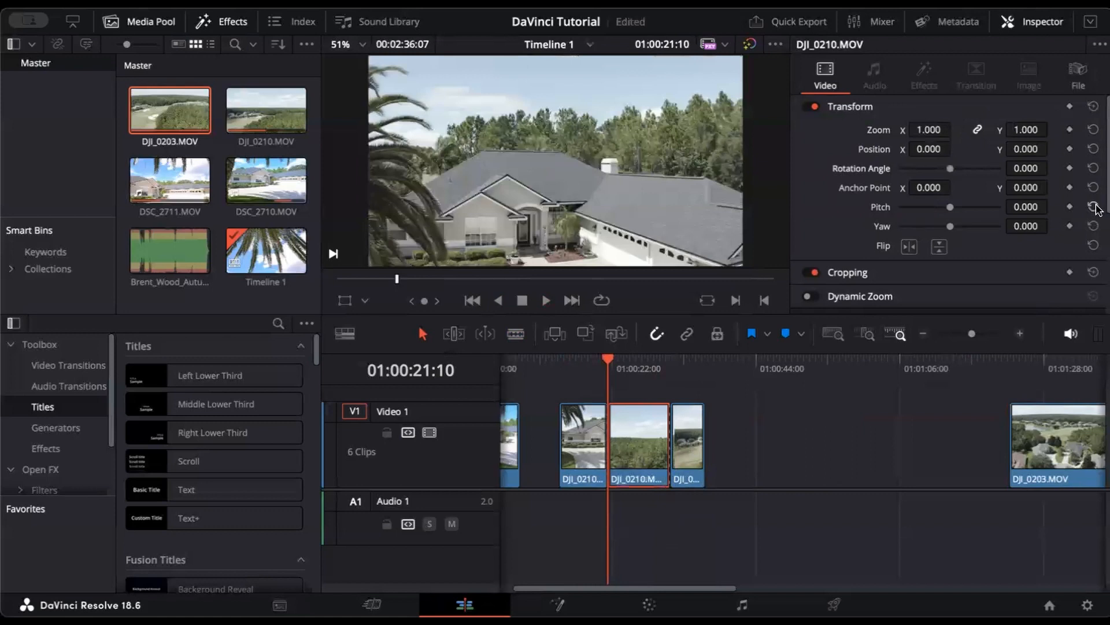
key("ctrl+s")
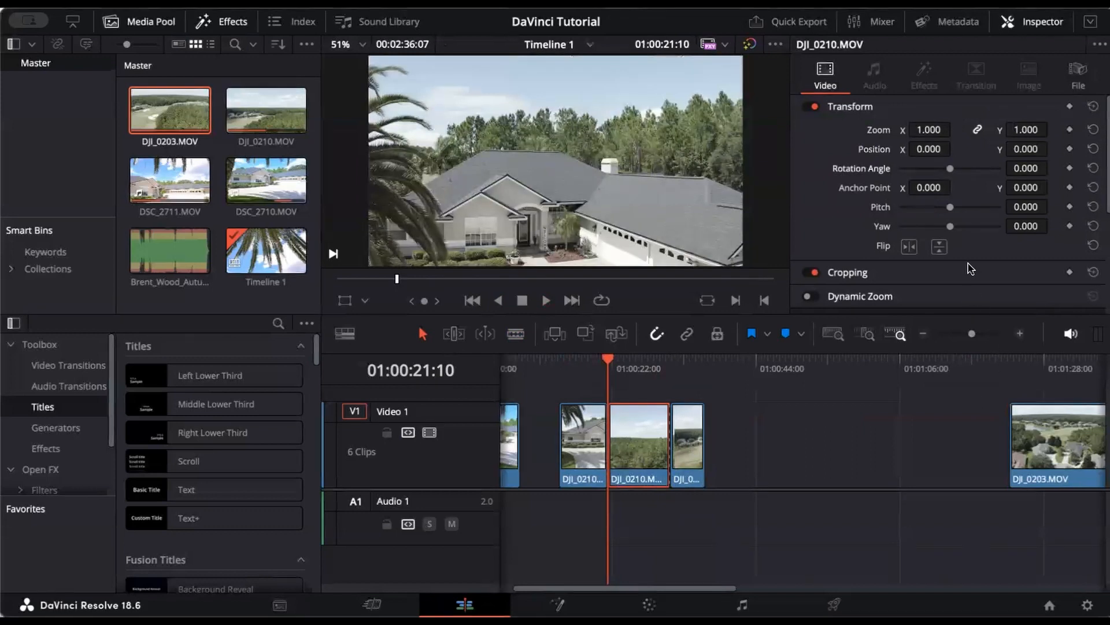
mouse_move(937, 130)
left_mouse_down()
mouse_move(1018, 129)
mouse_move(879, 129)
mouse_move(932, 130)
left_mouse_up()
left_click(937, 130)
type("12")
key("Return")
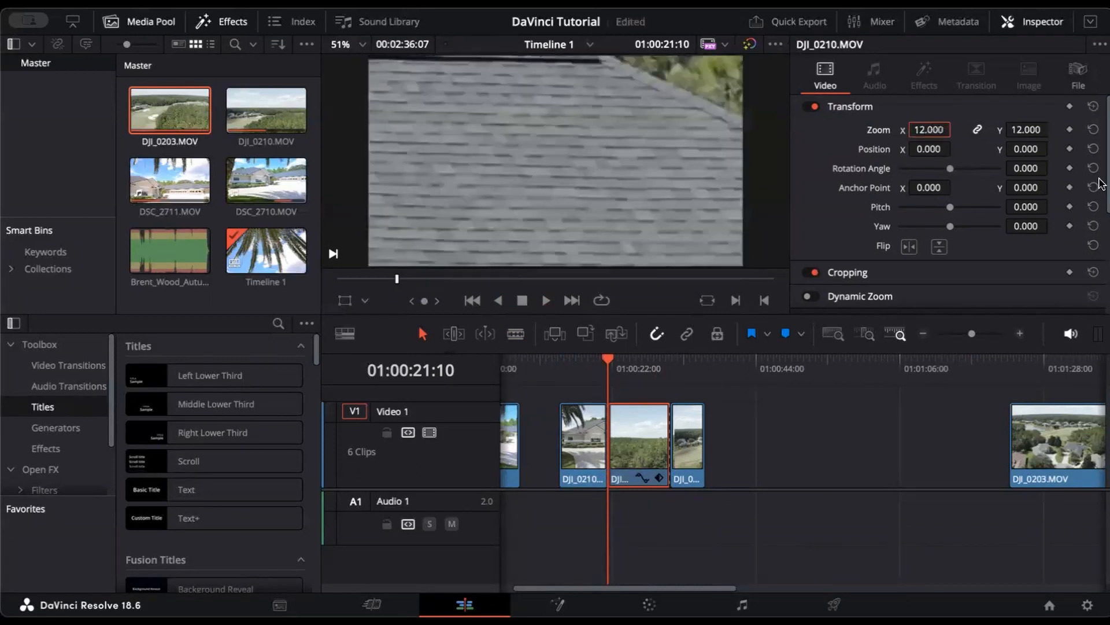
left_click(1093, 129)
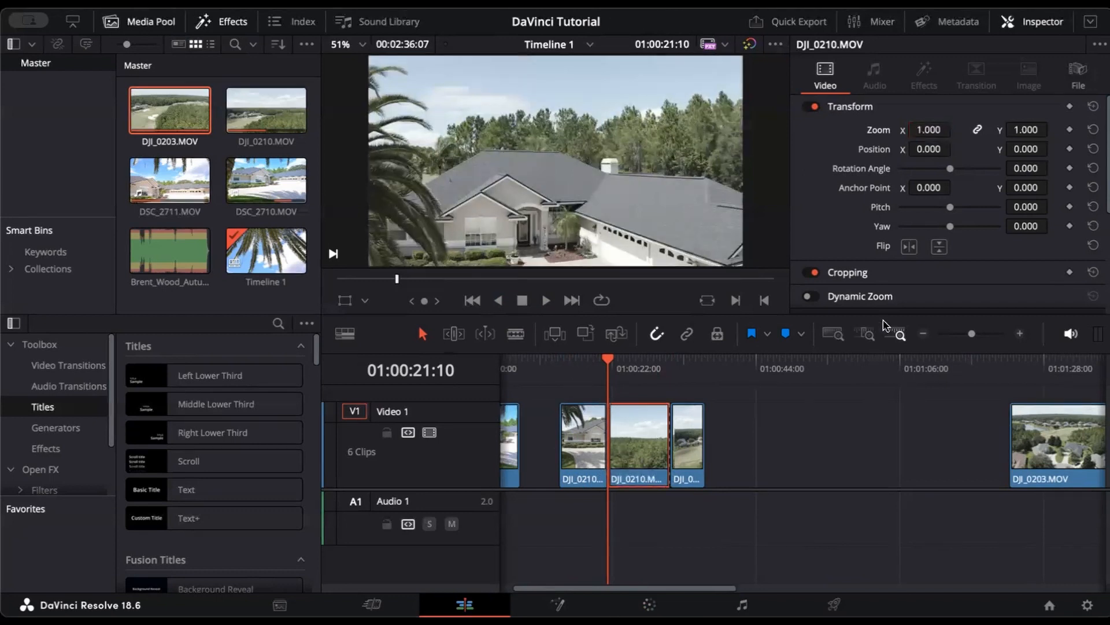
scroll(927, 277, "down", 1)
scroll(927, 276, "down", 2)
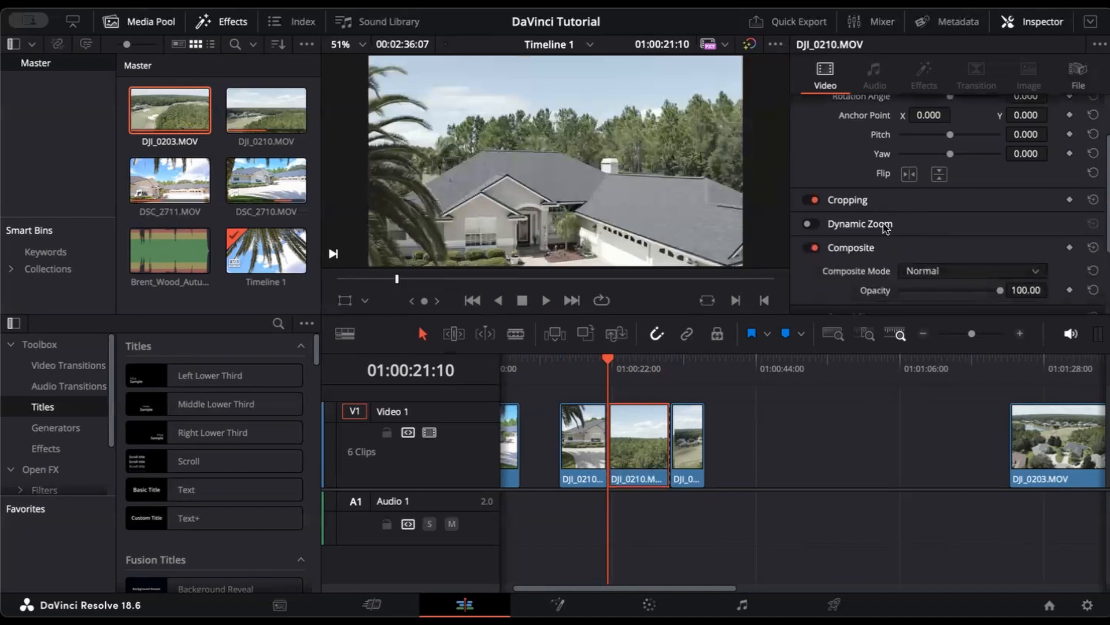
left_click(868, 224)
left_click(816, 226)
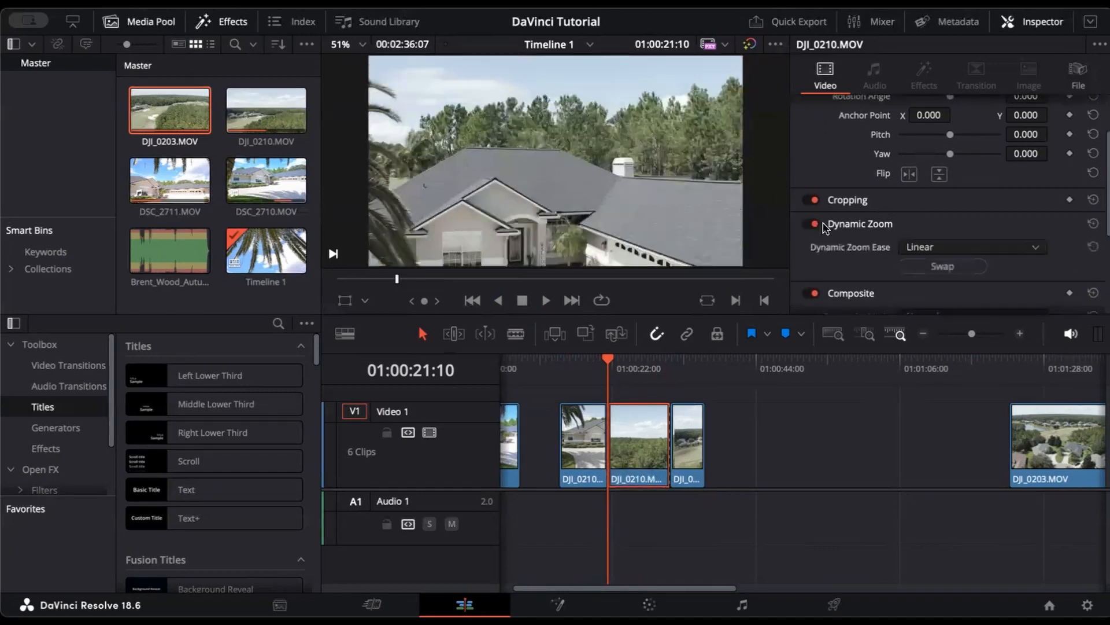
left_click(925, 239)
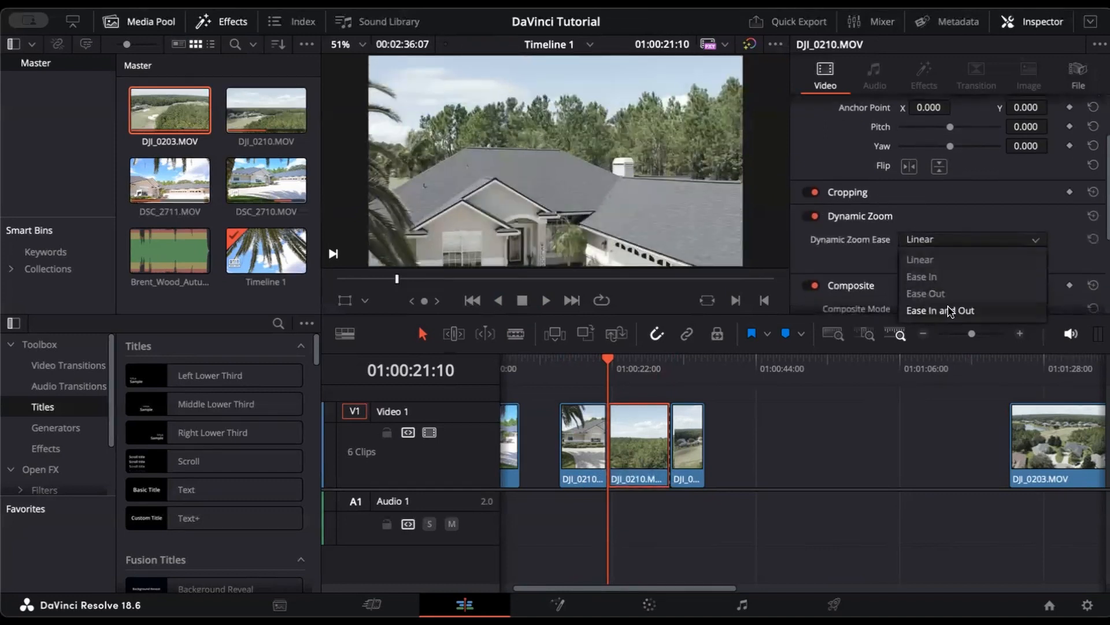
left_click(953, 257)
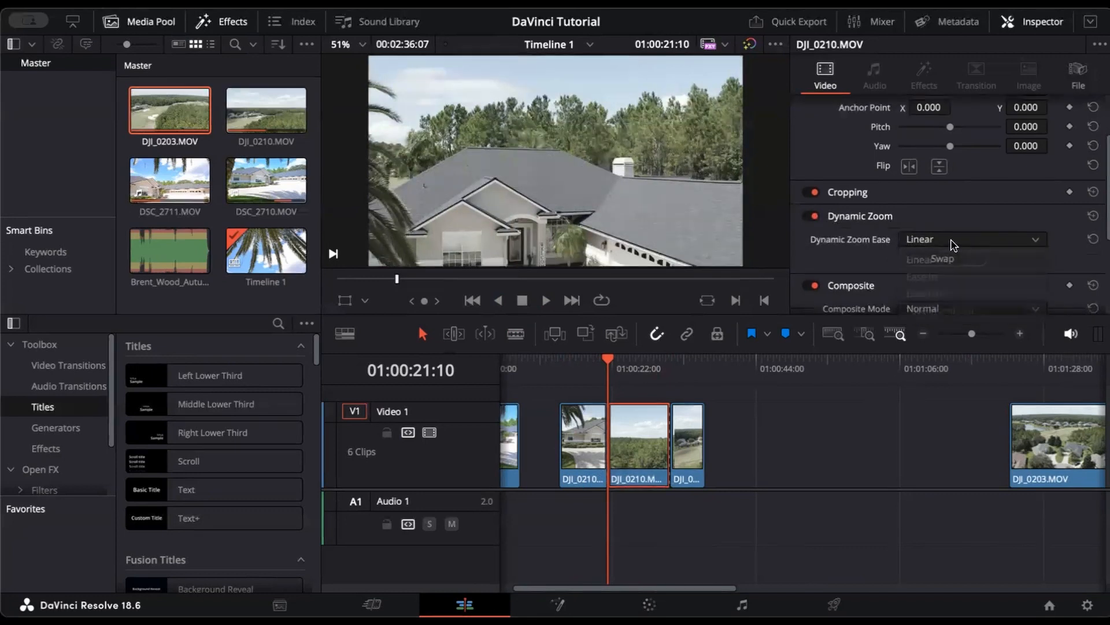
left_click(816, 216)
scroll(845, 245, "down", 3)
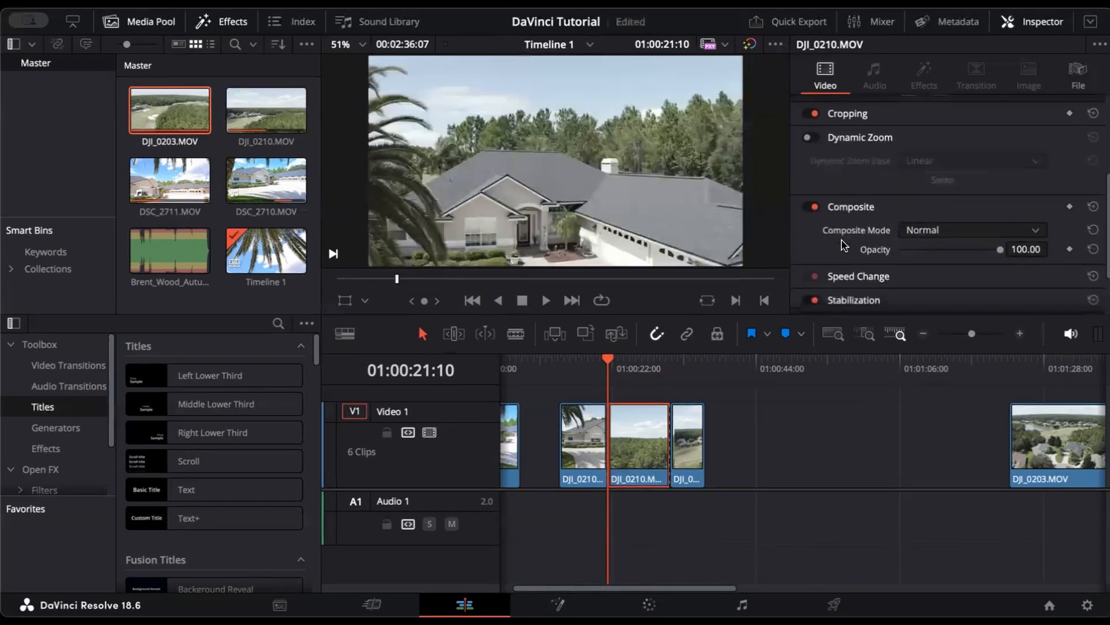
scroll(851, 199, "down", 3)
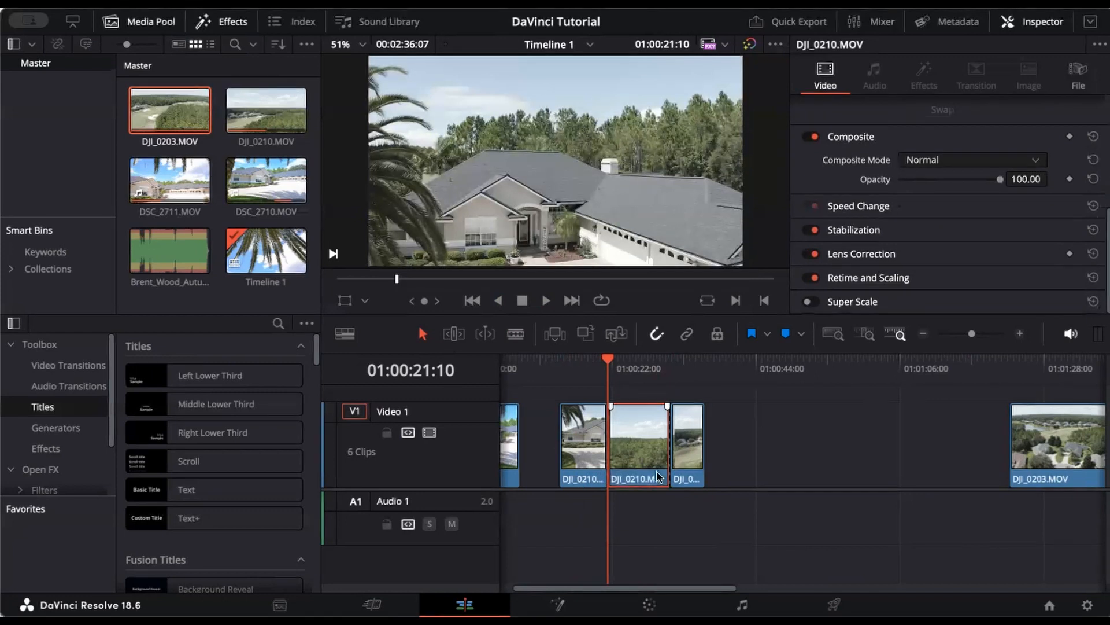
Step: Show the retime speed controls on the middle DJI_0210 clip
right_click(634, 447)
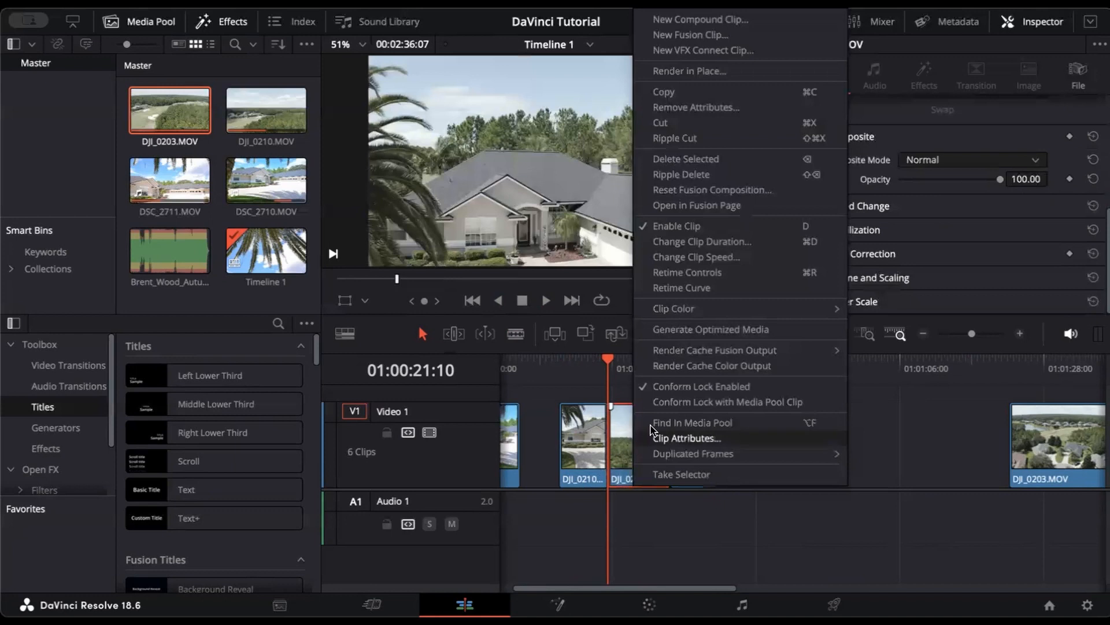
left_click(742, 281)
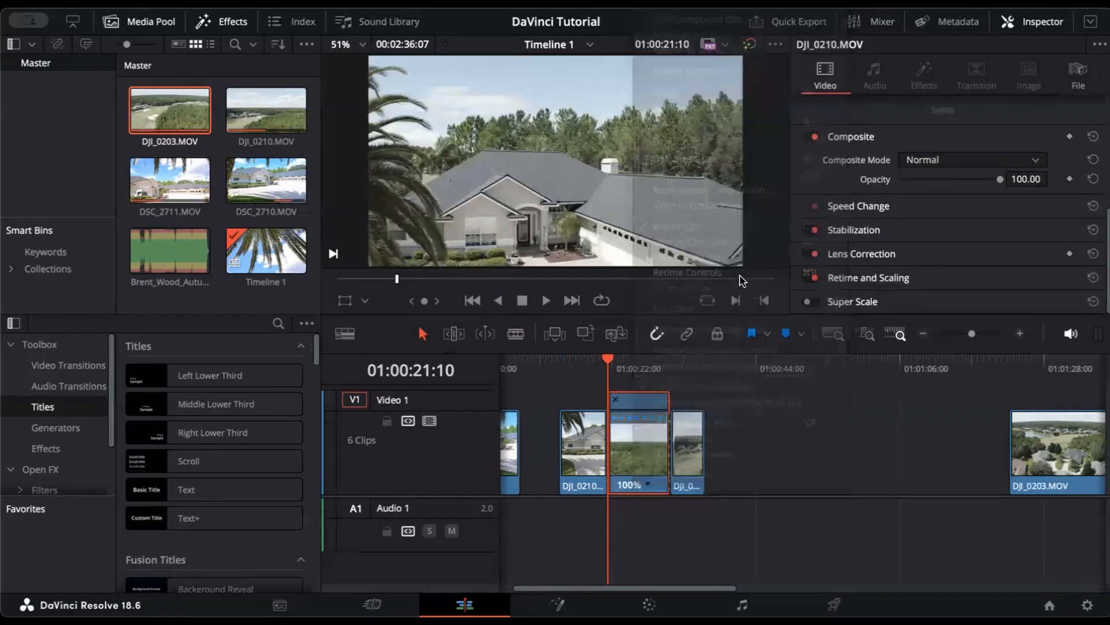
right_click(635, 448)
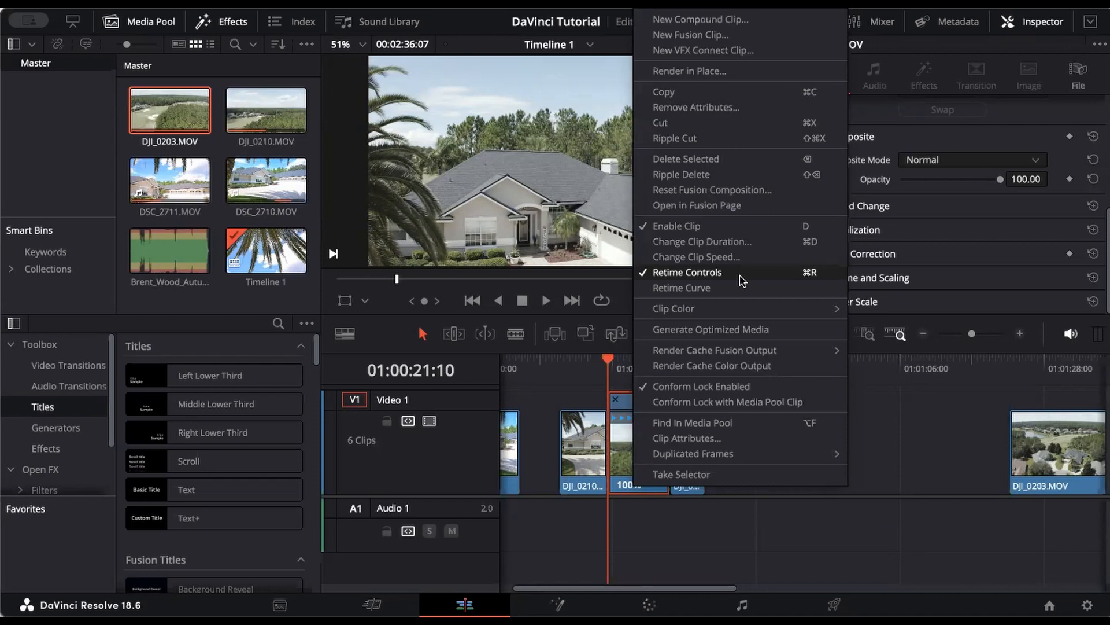
left_click(613, 456)
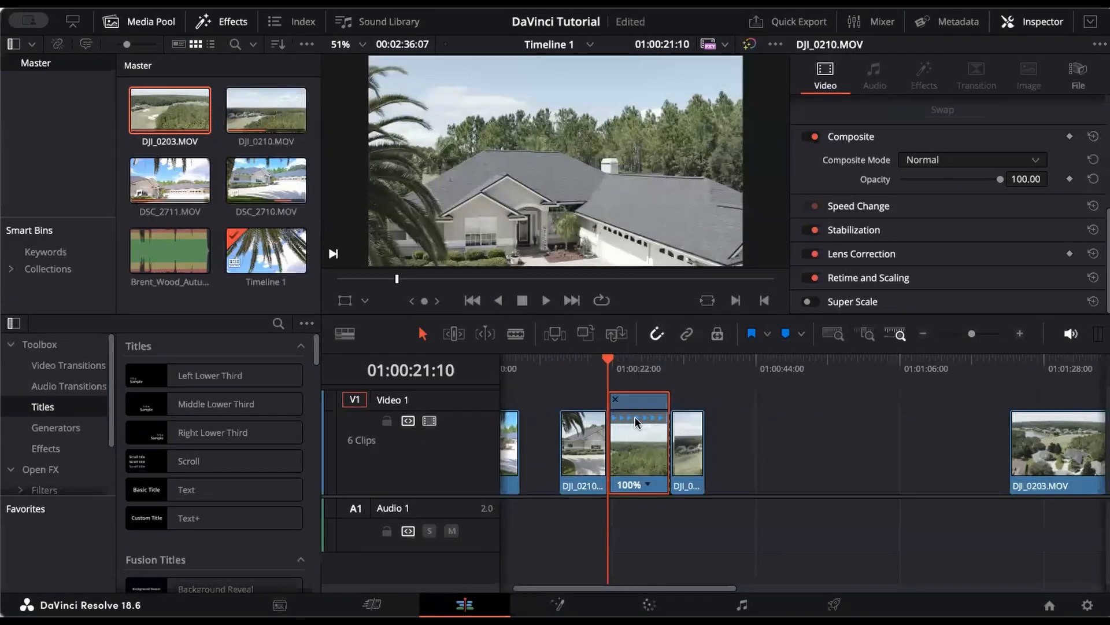
Step: Set the clip to 200% speed, close the gap to the next clip, and play from 01:00:14:00
left_click(647, 485)
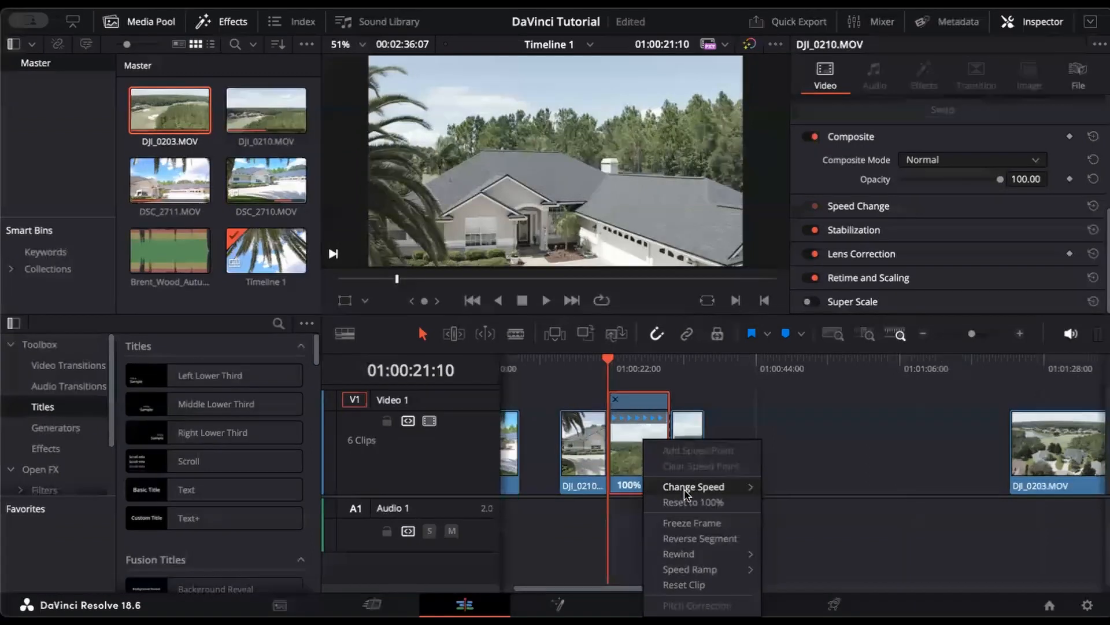
mouse_move(685, 491)
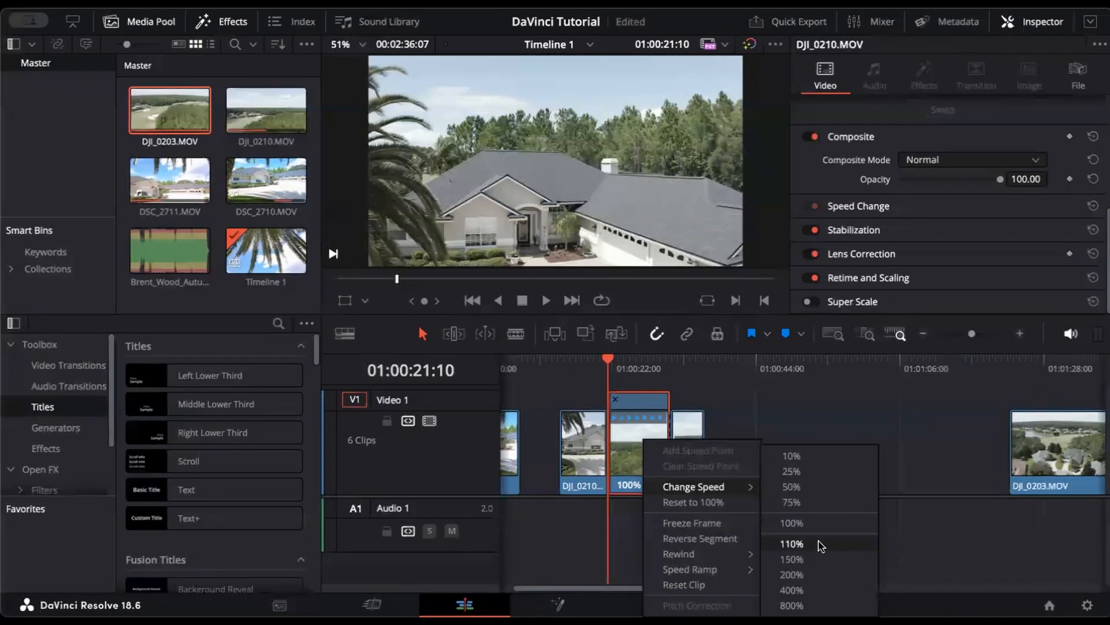
left_click(826, 580)
left_click_drag(690, 456, 665, 457)
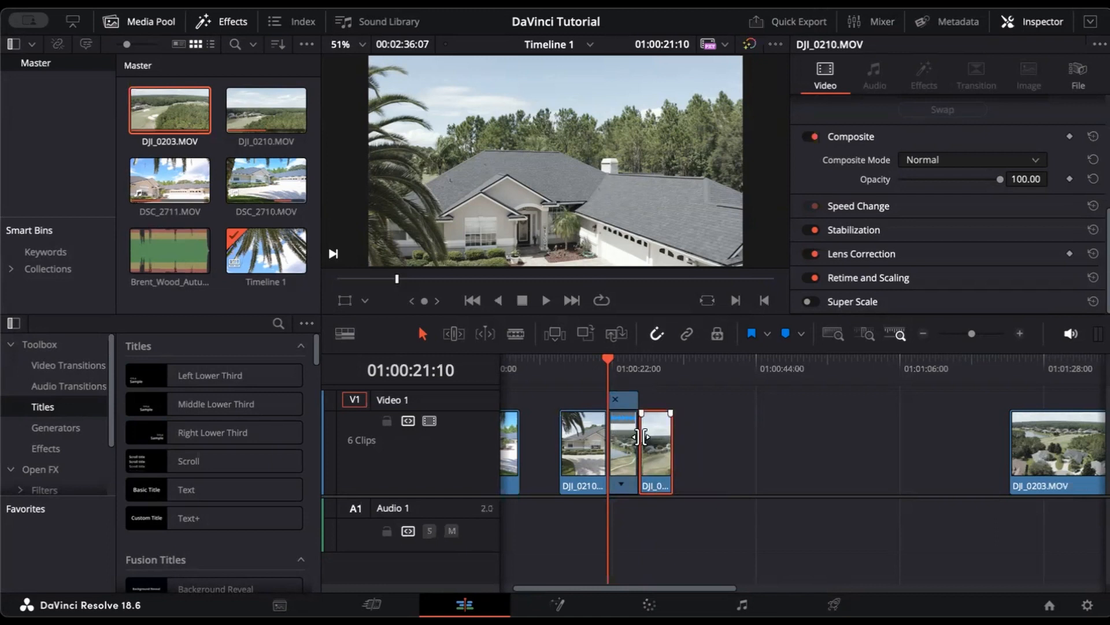
left_click(561, 369)
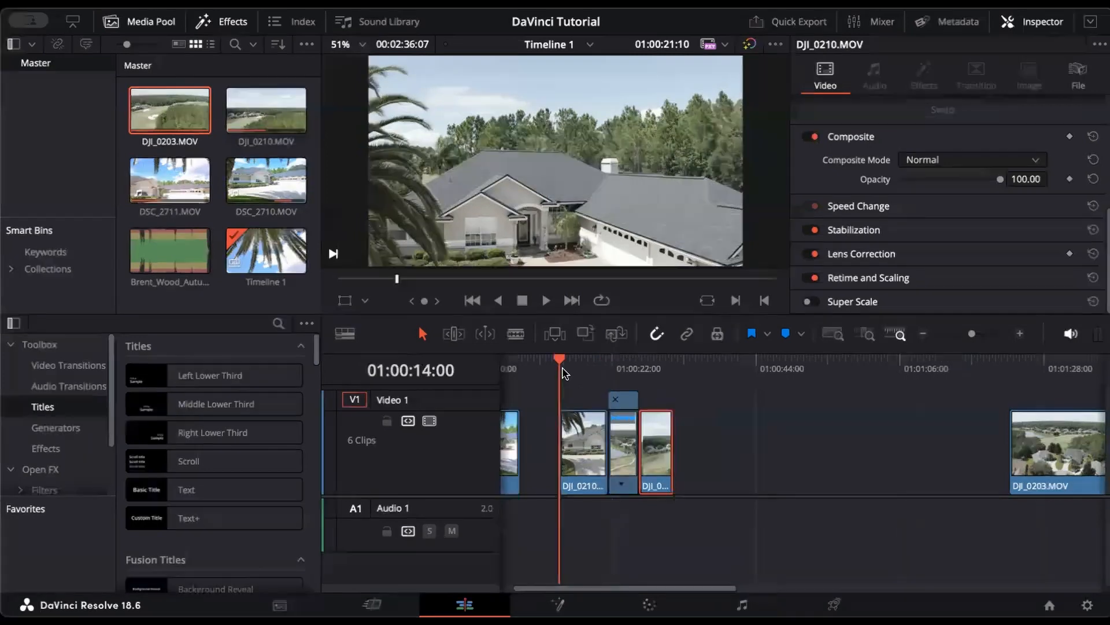
key("space")
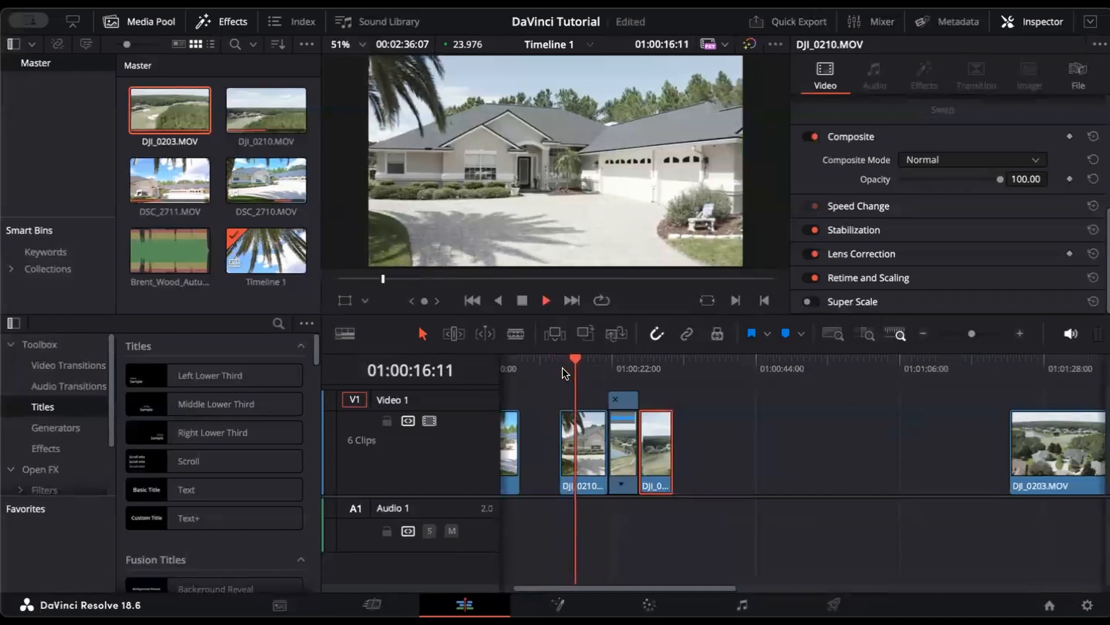
Step: Trim the opening frames off DJI_0210 by pulling its start edge to the playhead
key("space")
key("Left")
key("Left")
key("Left")
key("Left")
key("Left")
key("Left")
key("Left")
key("Left")
key("Left")
key("Left")
left_click_drag(561, 444, 578, 444)
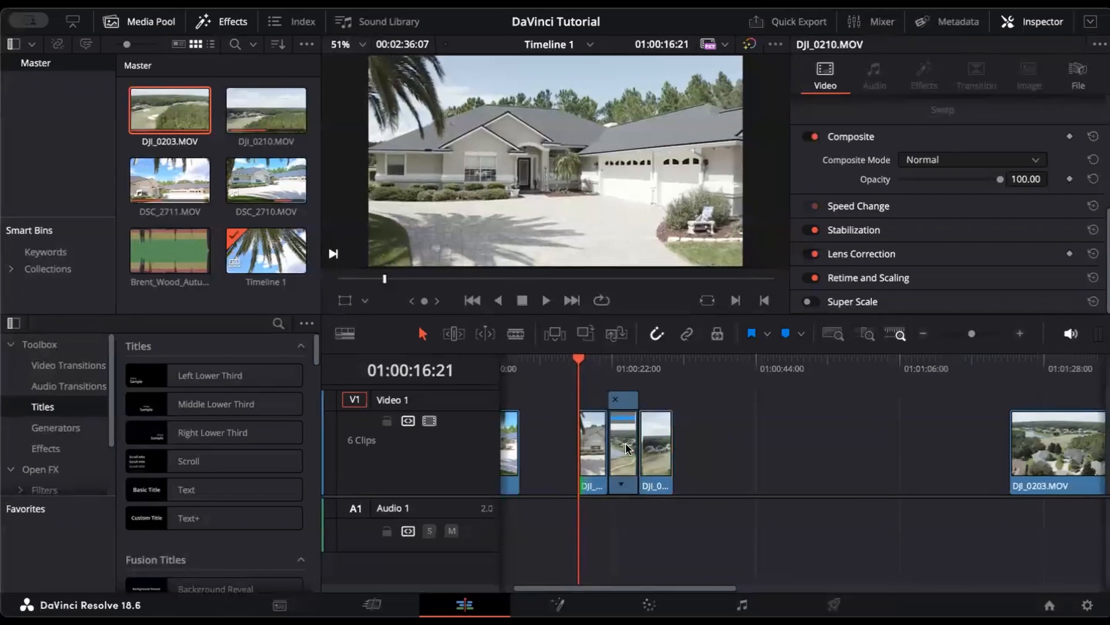
left_click_drag(579, 445, 564, 443)
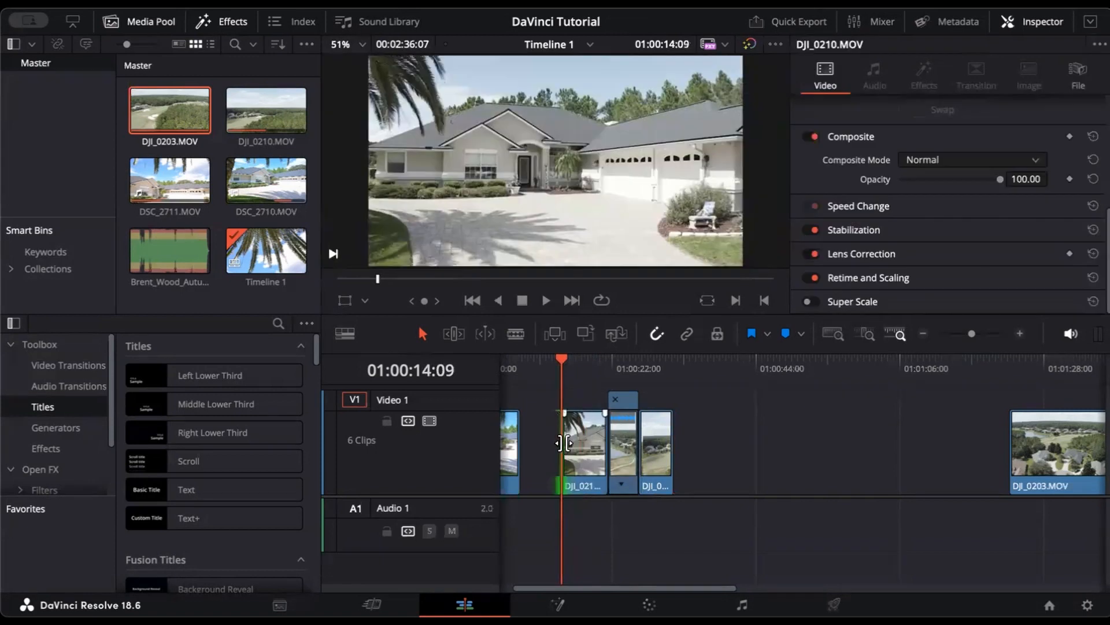
left_click(577, 370)
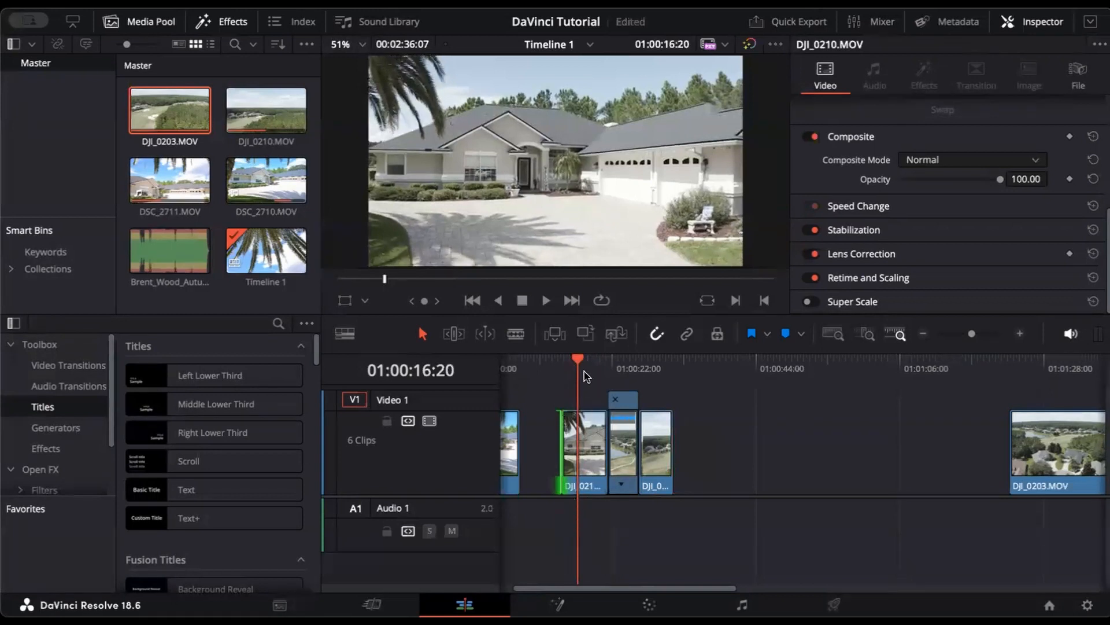
key("Up")
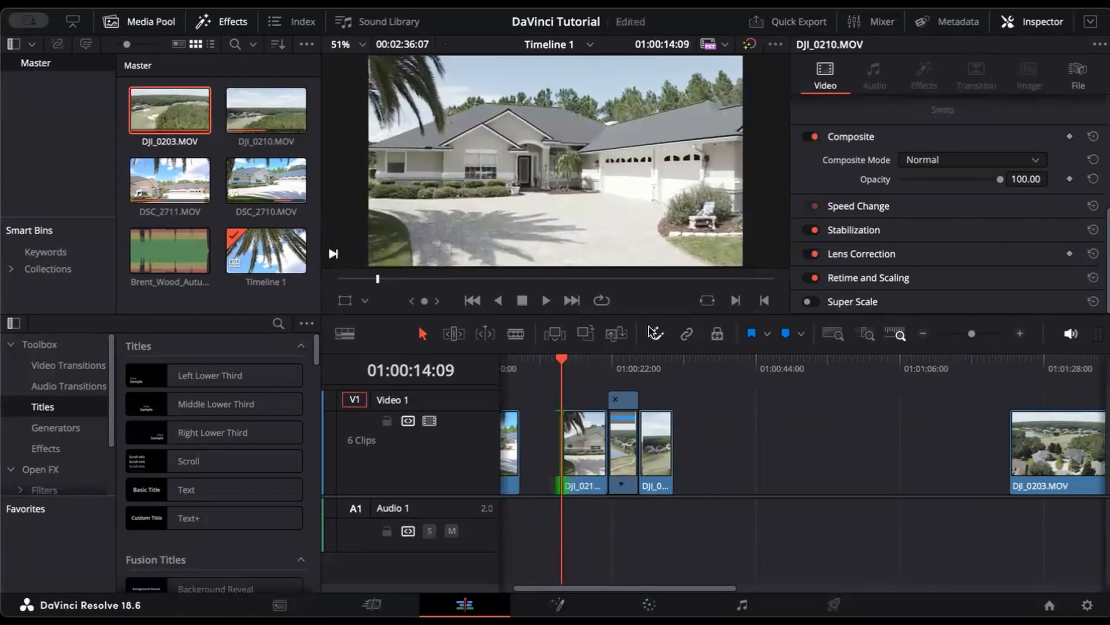
mouse_move(564, 441)
left_mouse_down()
mouse_move(580, 442)
mouse_move(556, 444)
left_mouse_up()
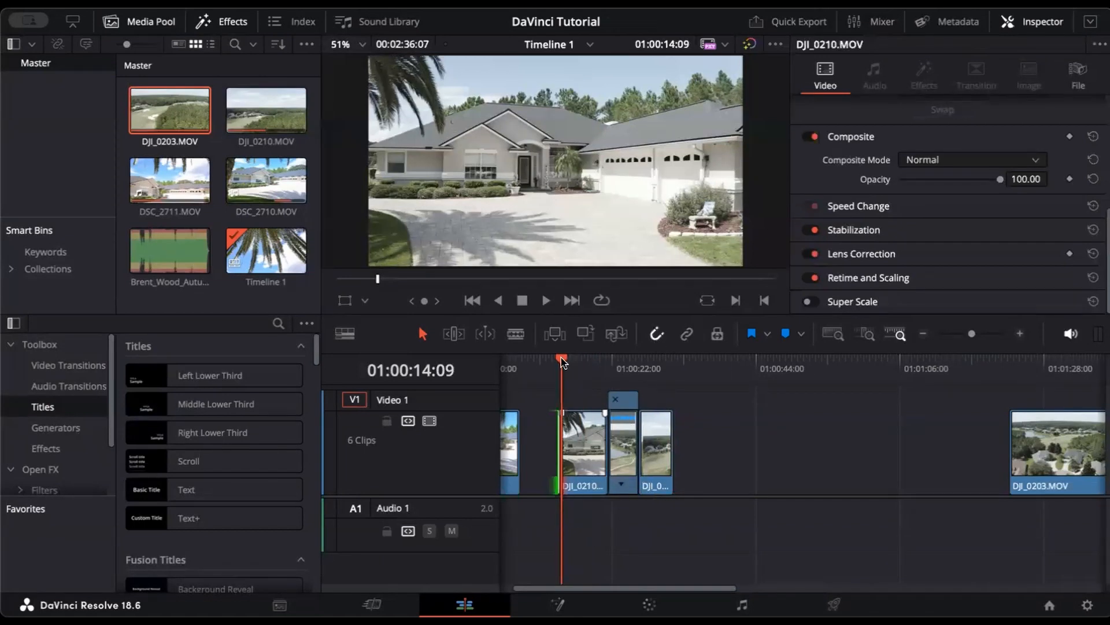
Step: Review the trim, nudge the clip's start to the playhead again, and replay the edit
key("space")
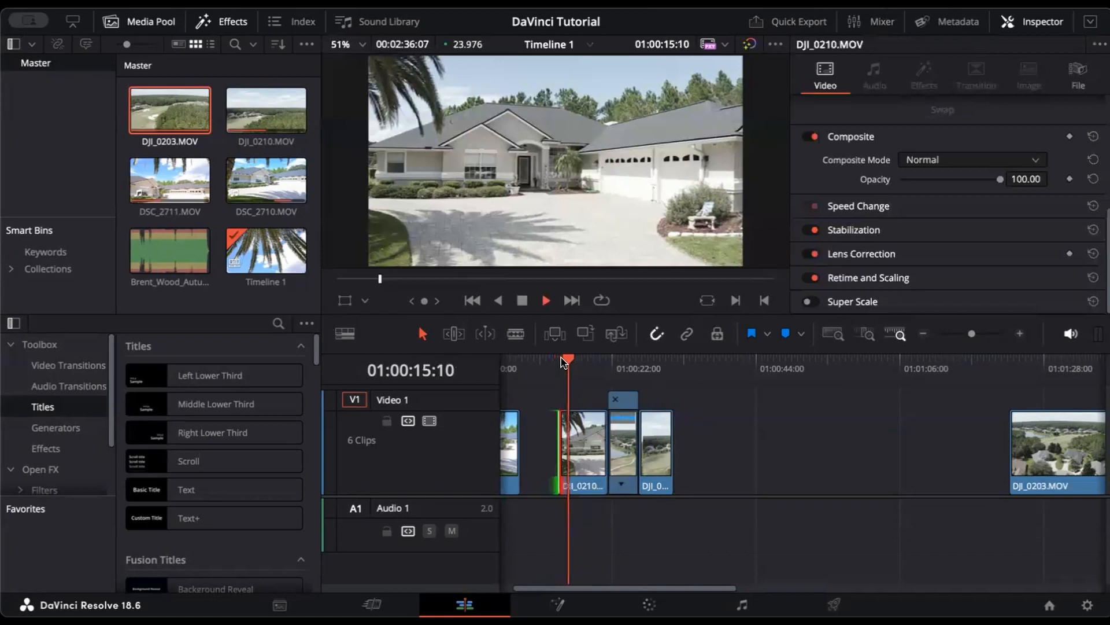
key("space")
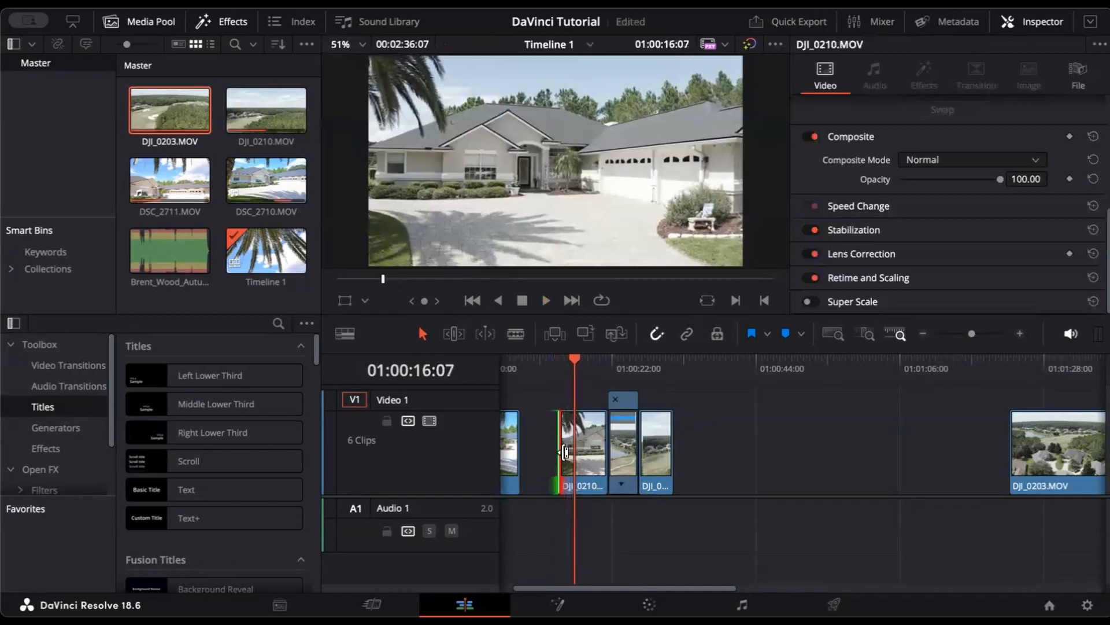
left_click_drag(560, 455, 569, 455)
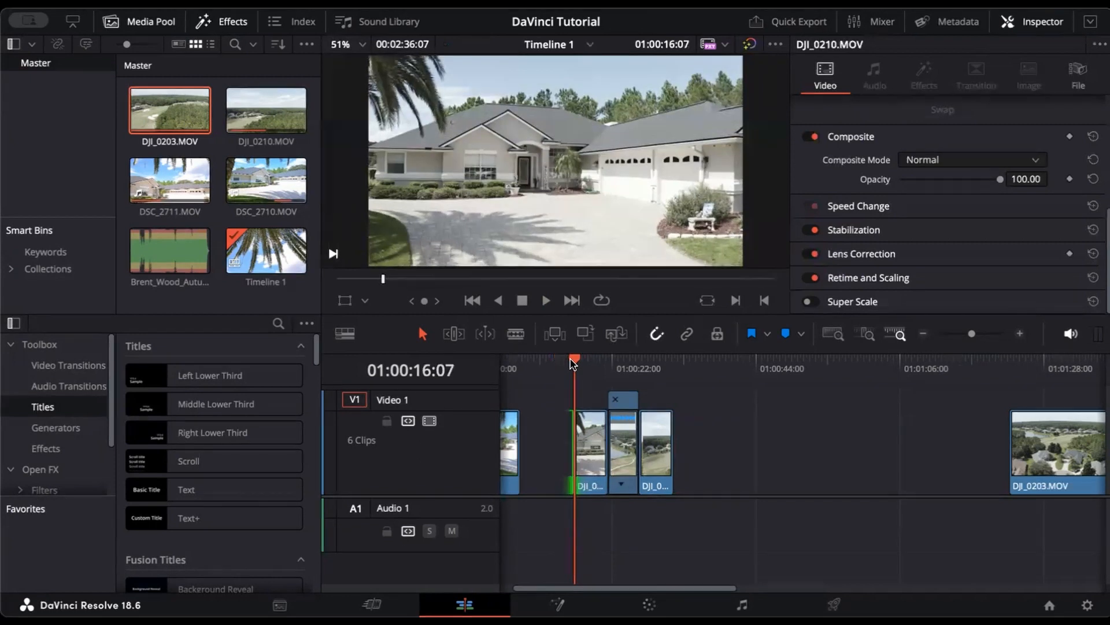
key("space")
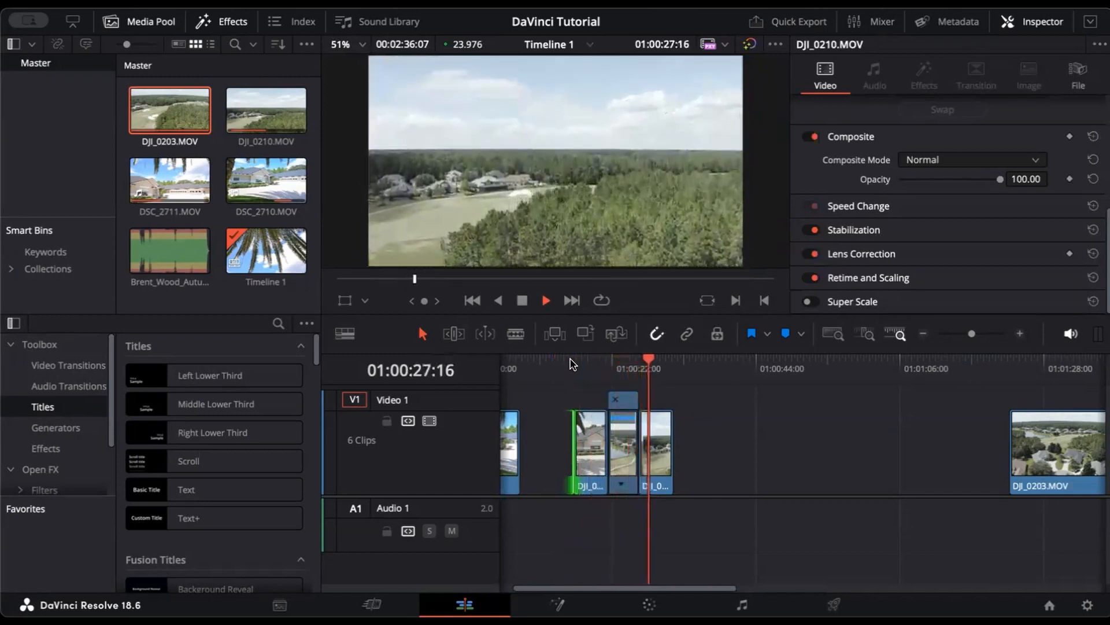
key("space")
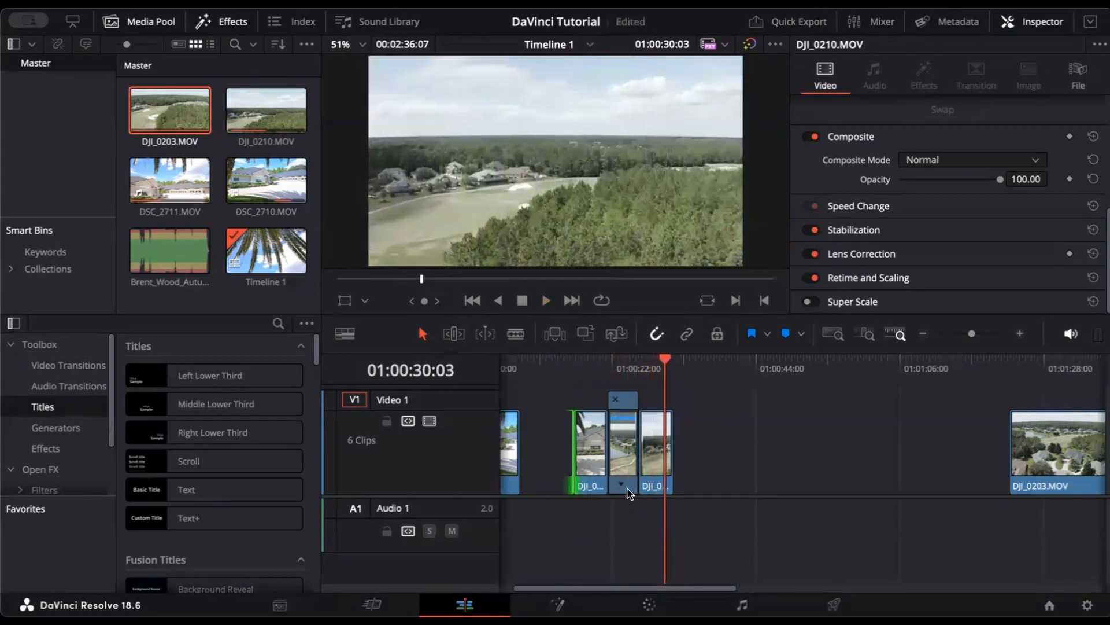
Step: Speed the short DJI_0210 piece to 400%, slide it left, and preview from about 01:00:16:07
left_click(623, 486)
mouse_move(653, 490)
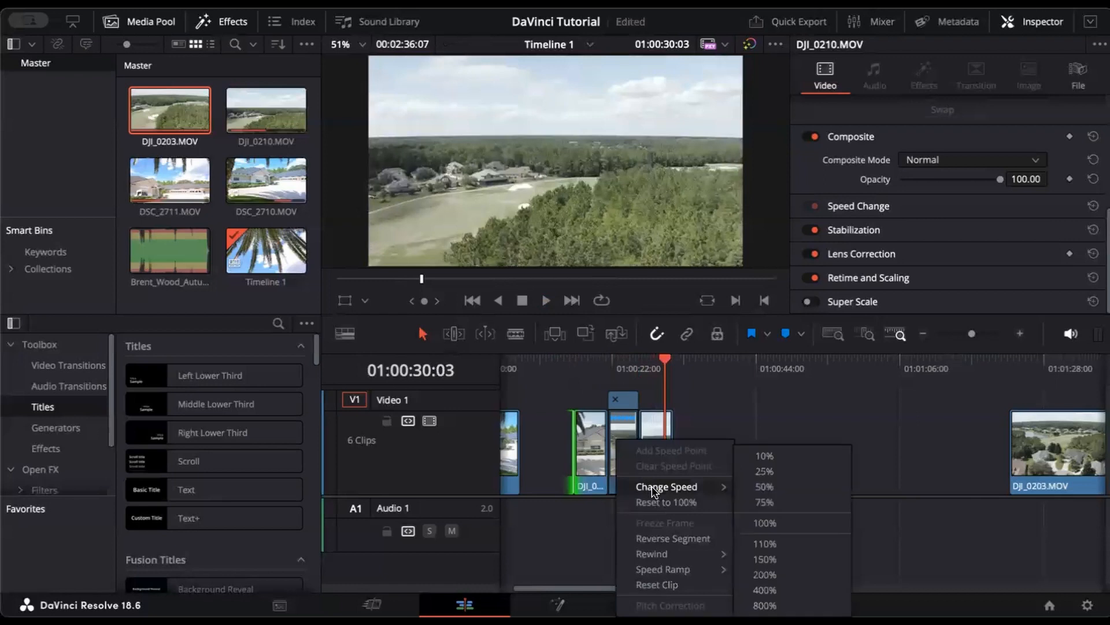
left_click(797, 596)
left_click_drag(650, 446, 634, 446)
left_click(580, 370)
key("space")
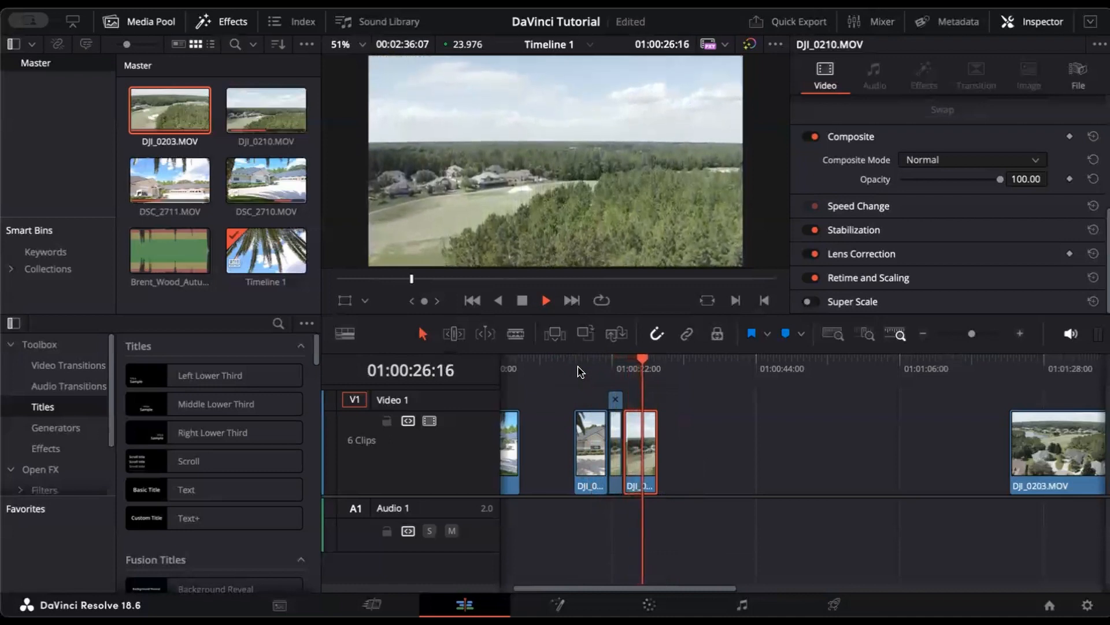
Step: Select the three DJI_0210 pieces and move them left
key("space")
left_click(696, 421)
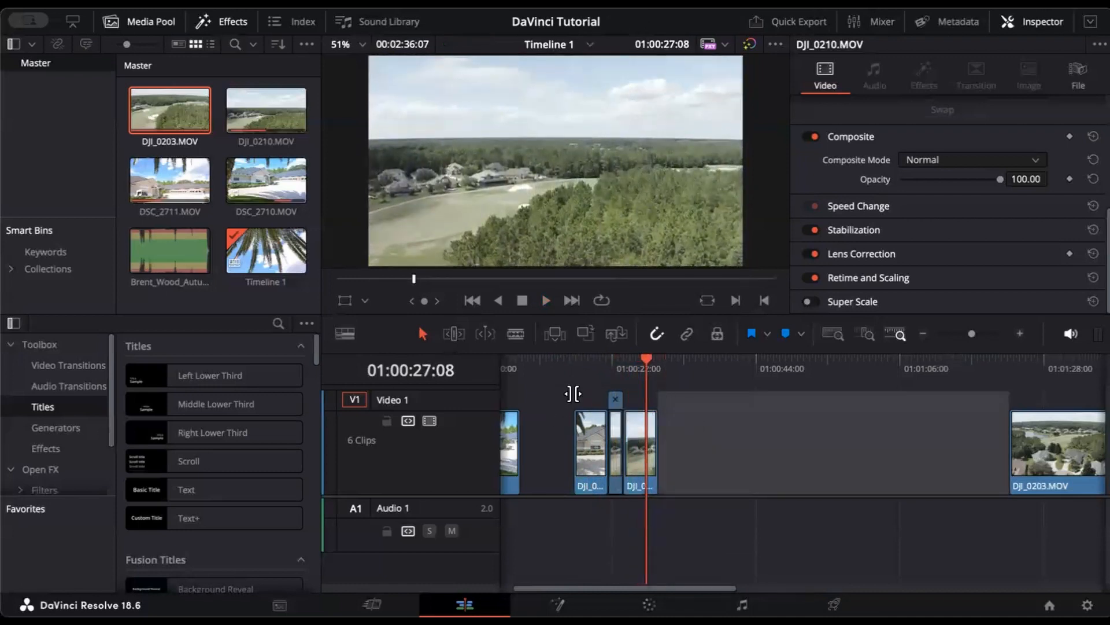
left_click(657, 548)
left_click_drag(696, 473, 553, 457)
Step: Slide DJI_0203.MOV left to close the gap and preview the edited section
scroll(809, 466, "right", 5)
left_click_drag(903, 463, 638, 455)
scroll(637, 457, "left", 3)
scroll(638, 456, "right", 12)
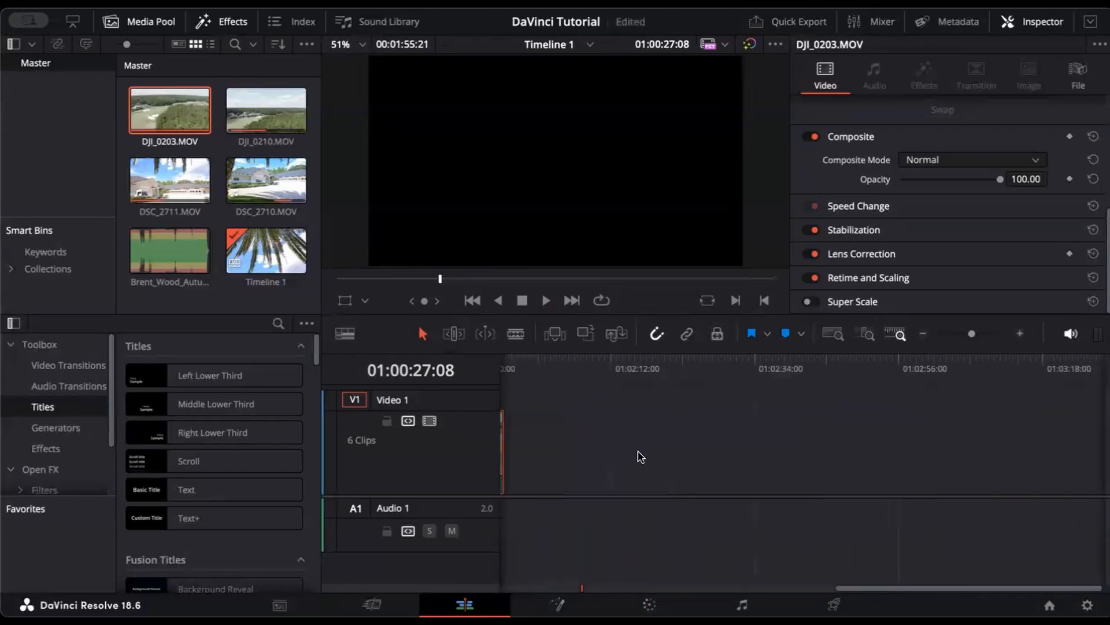
scroll(638, 456, "left", 11)
scroll(638, 456, "right", 3)
scroll(638, 456, "left", 2)
left_click_drag(751, 469, 653, 469)
left_click(602, 368)
key("space")
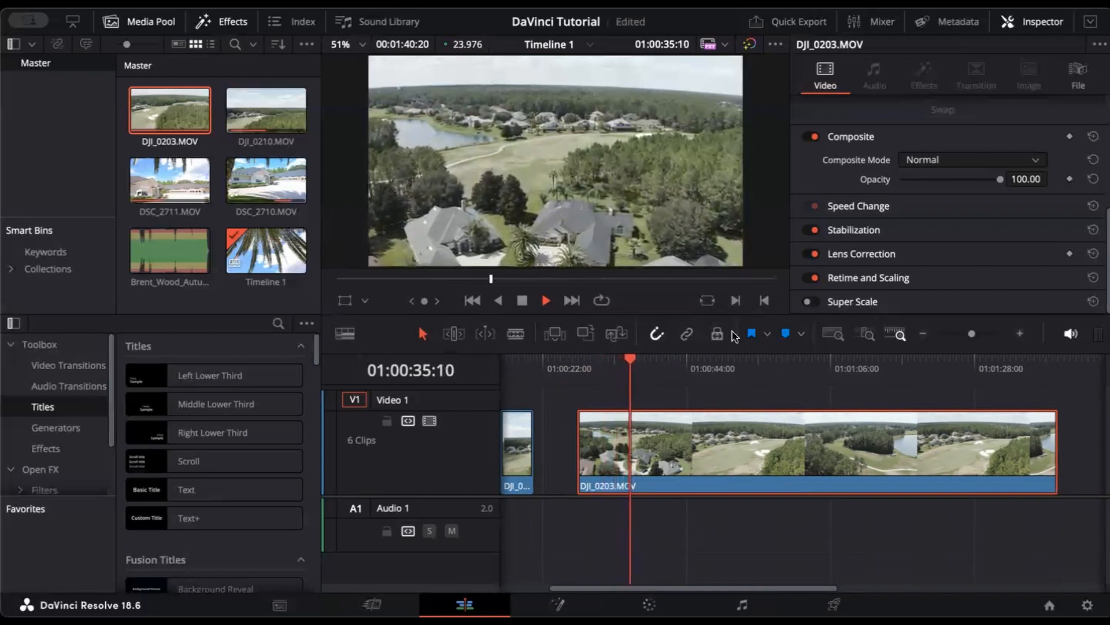
Step: Split DJI_0203 at two points, the second at 01:01:22:18
left_click(832, 371)
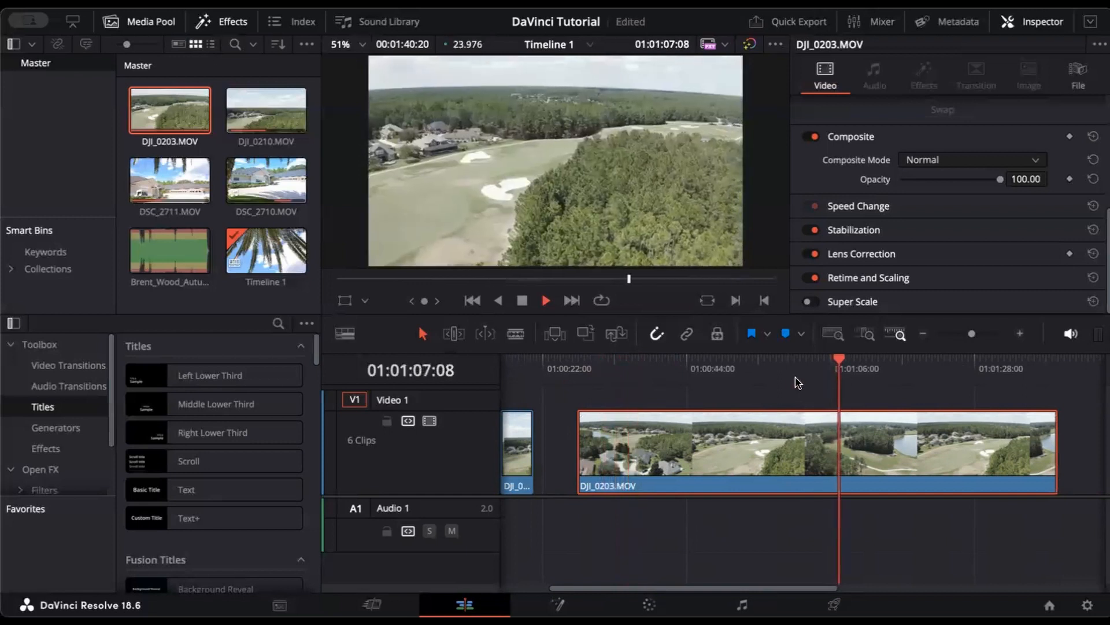
left_click(883, 370)
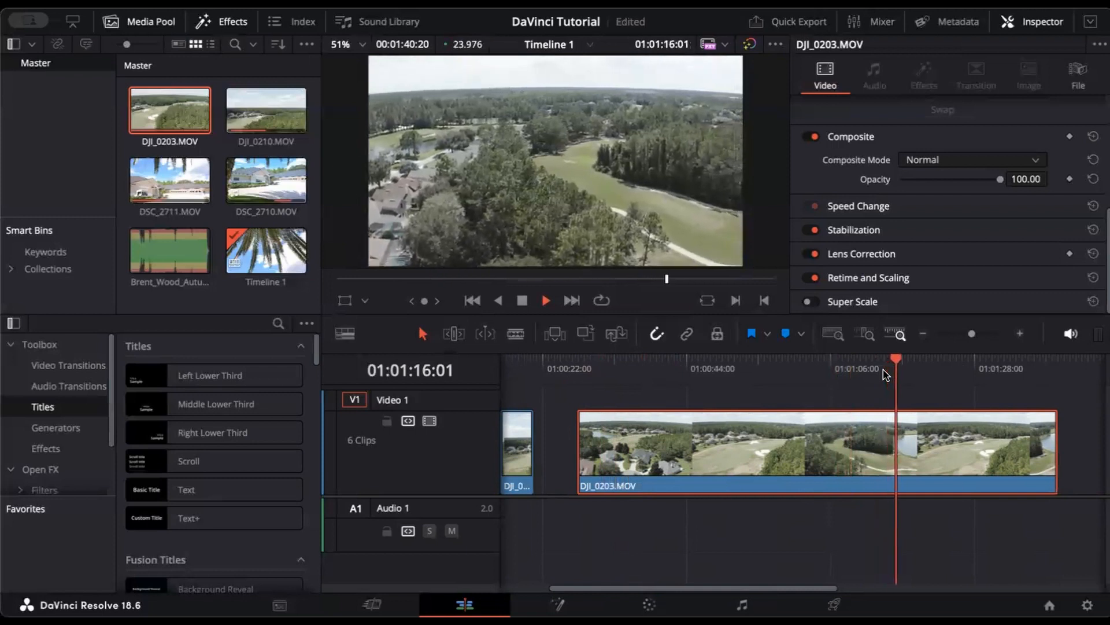
key("space")
key("b")
left_click(906, 451)
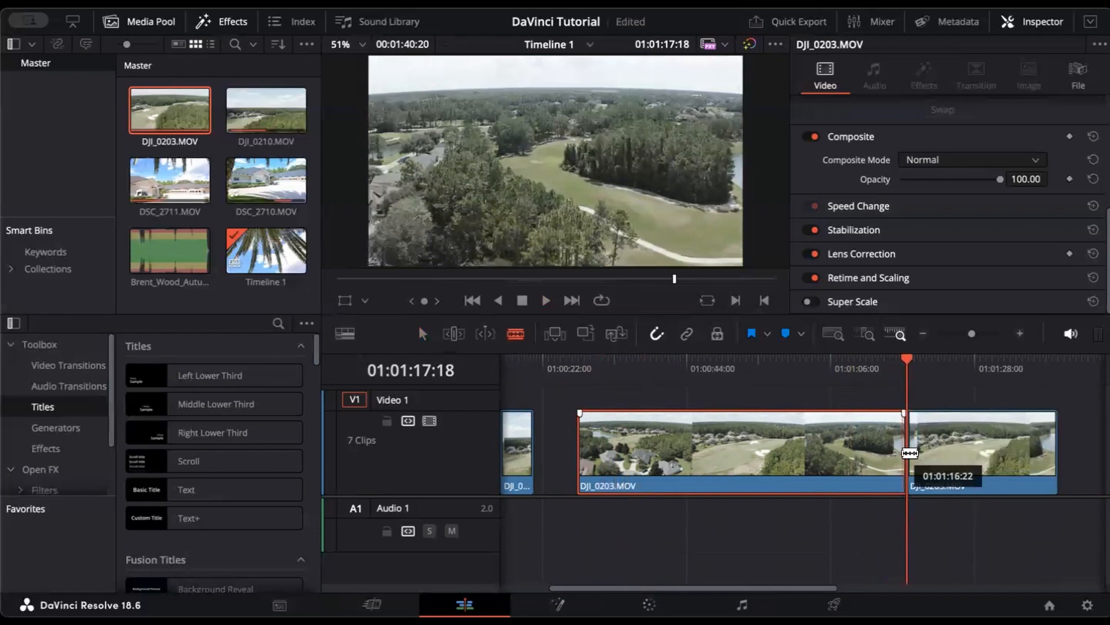
key("space")
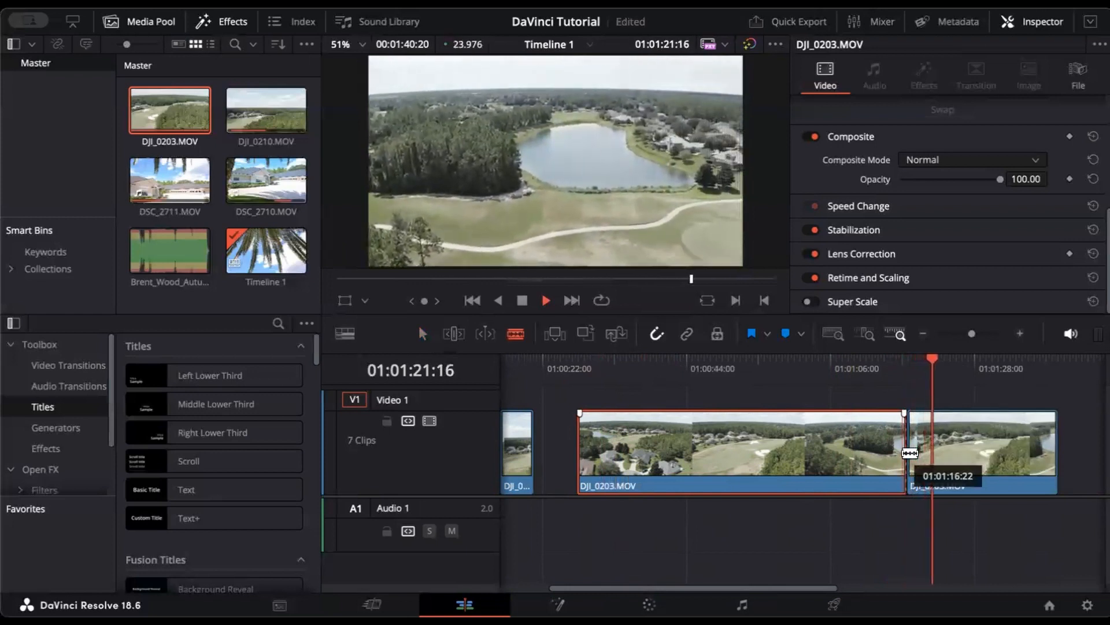
key("space")
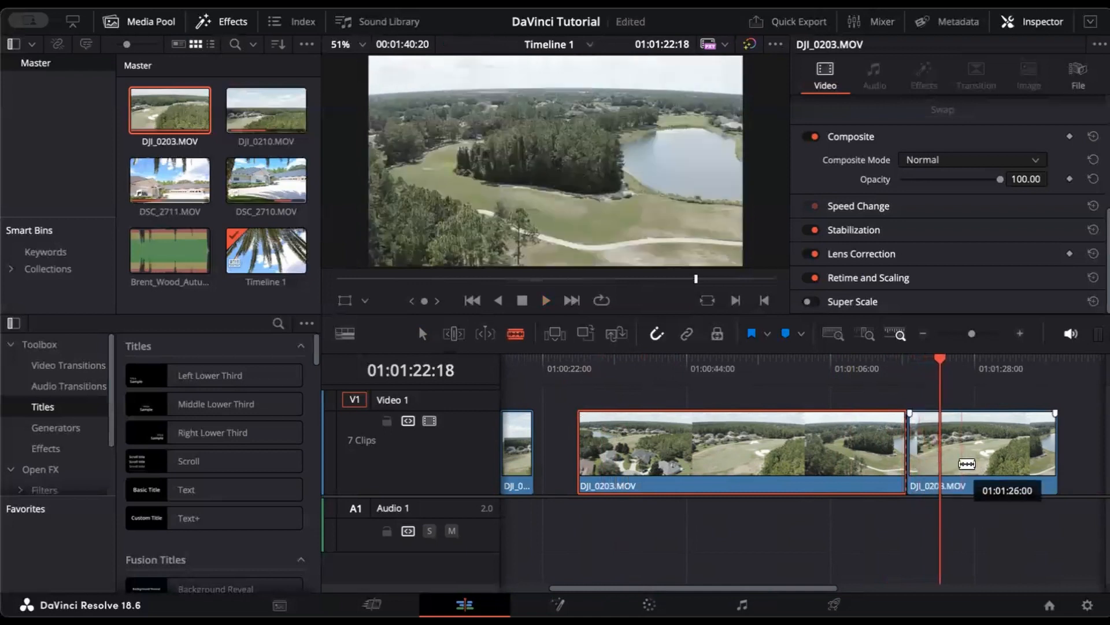
left_click(938, 454)
Step: Delete the two unwanted DJI_0203 pieces and move the remaining piece up against the others
key("a")
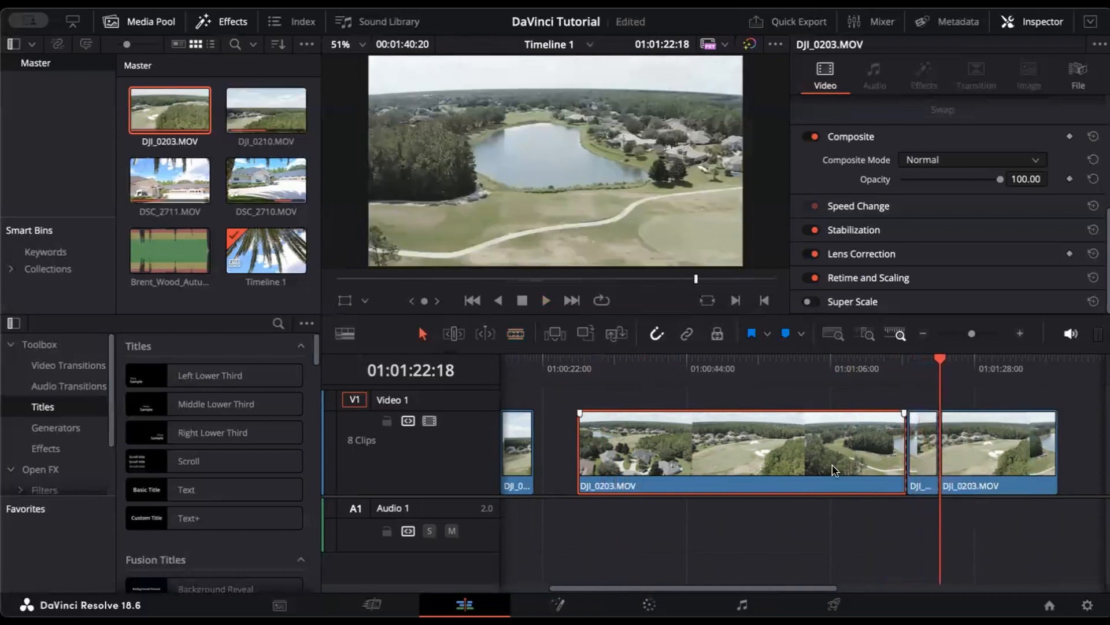
key("BackSpace")
left_click(1016, 460)
key("BackSpace")
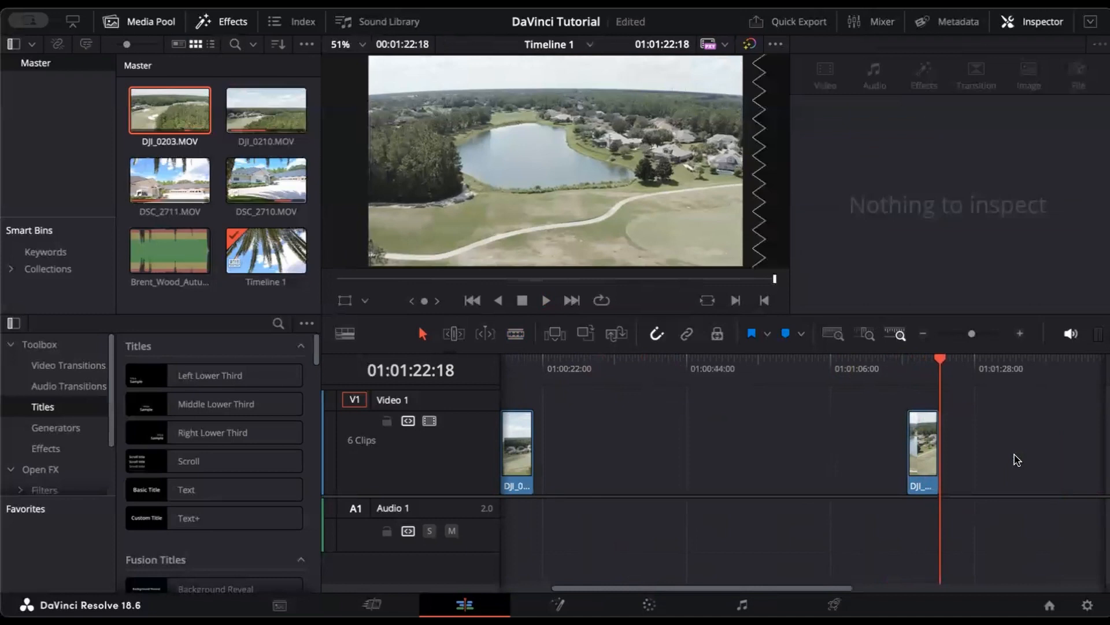
left_click(931, 455)
left_click_drag(931, 455, 679, 463)
left_click_drag(925, 456, 537, 469)
scroll(554, 455, "left", 3)
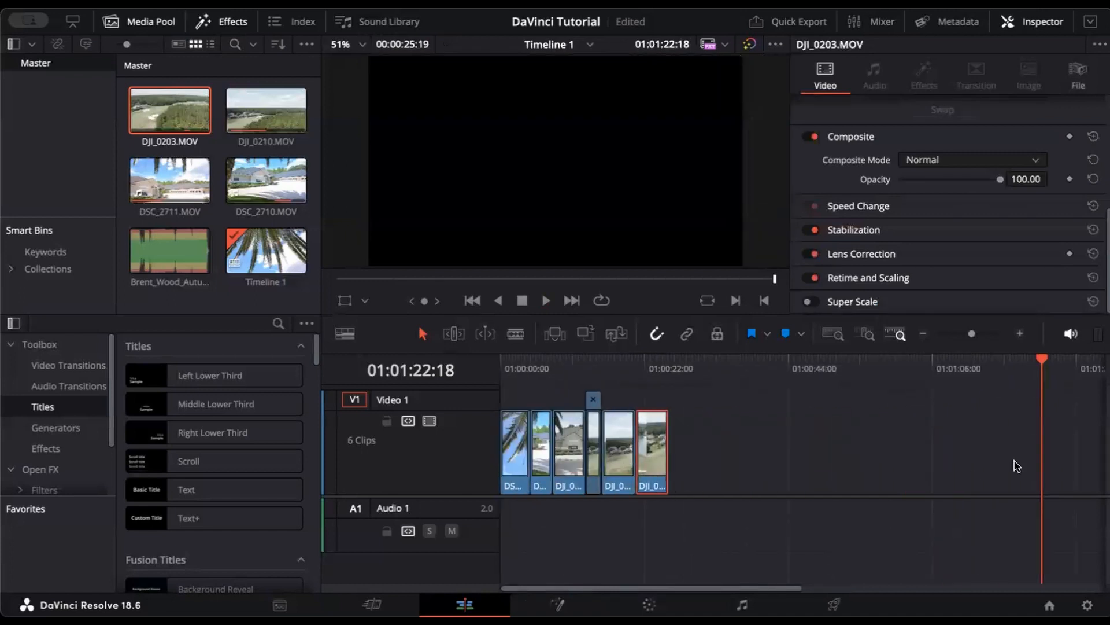
Step: Zoom the timeline, park the playhead at 01:00:00:00, and switch to the Cut page
left_click_drag(971, 336, 978, 335)
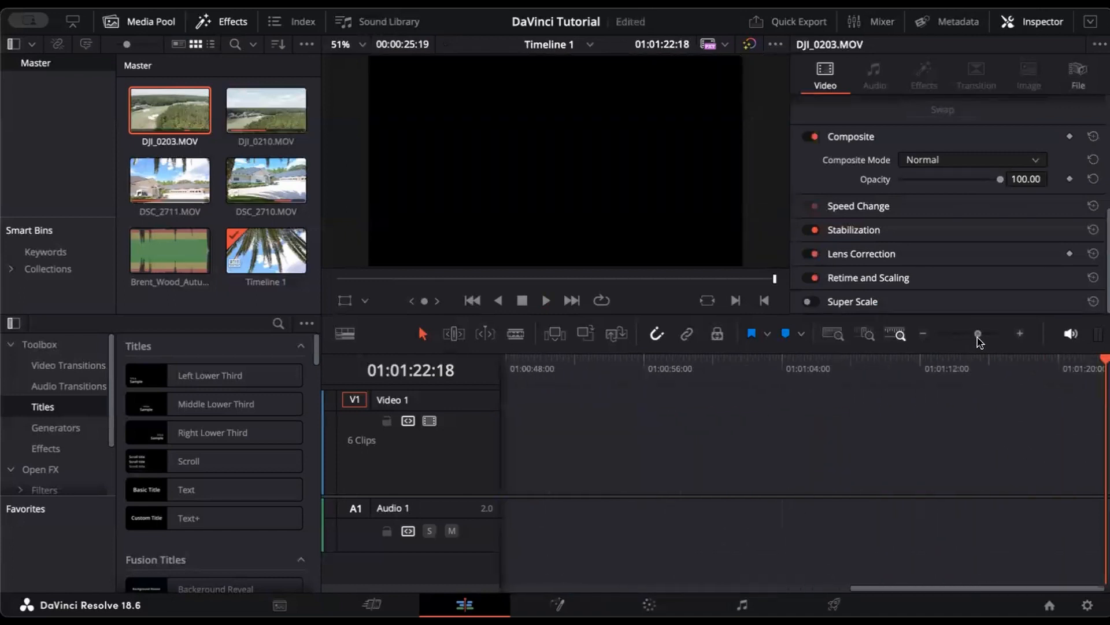
scroll(769, 455, "left", 8)
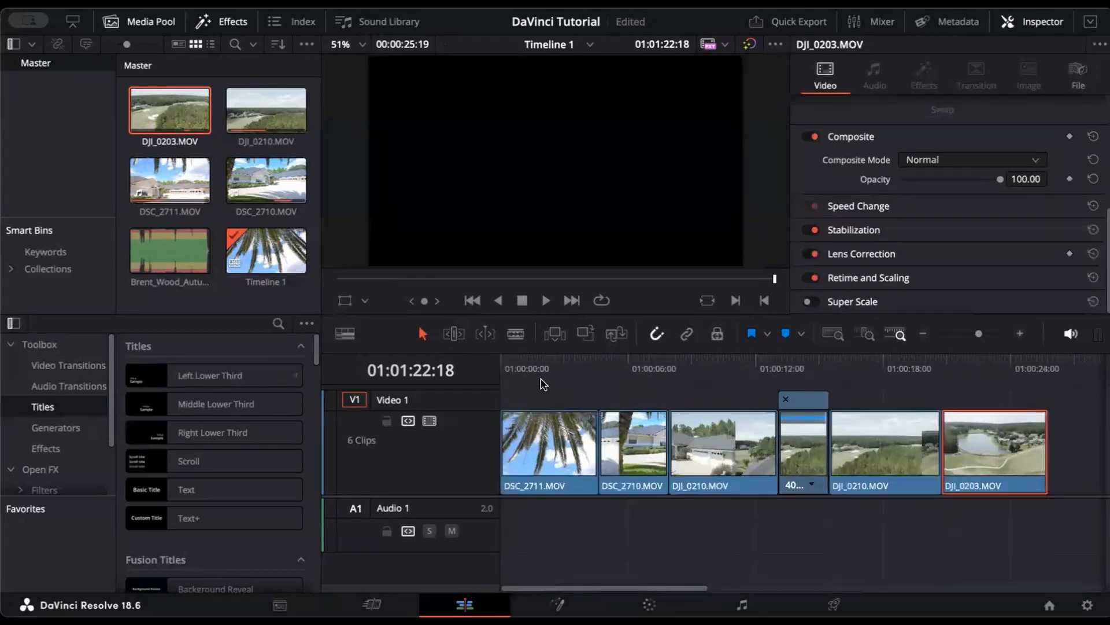
left_click(502, 369)
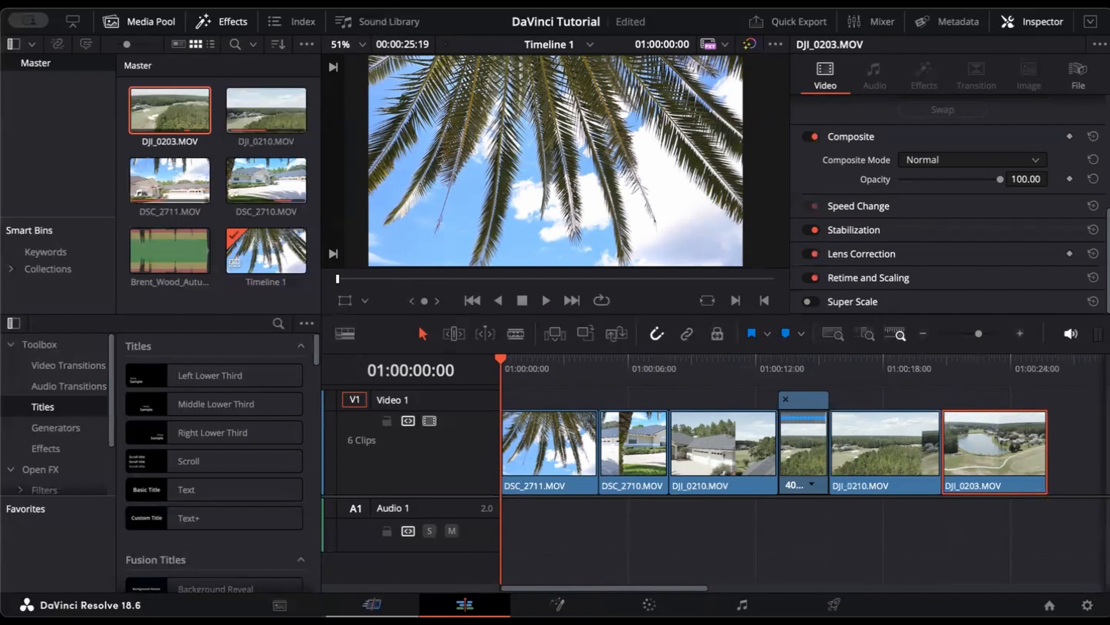
left_click(372, 604)
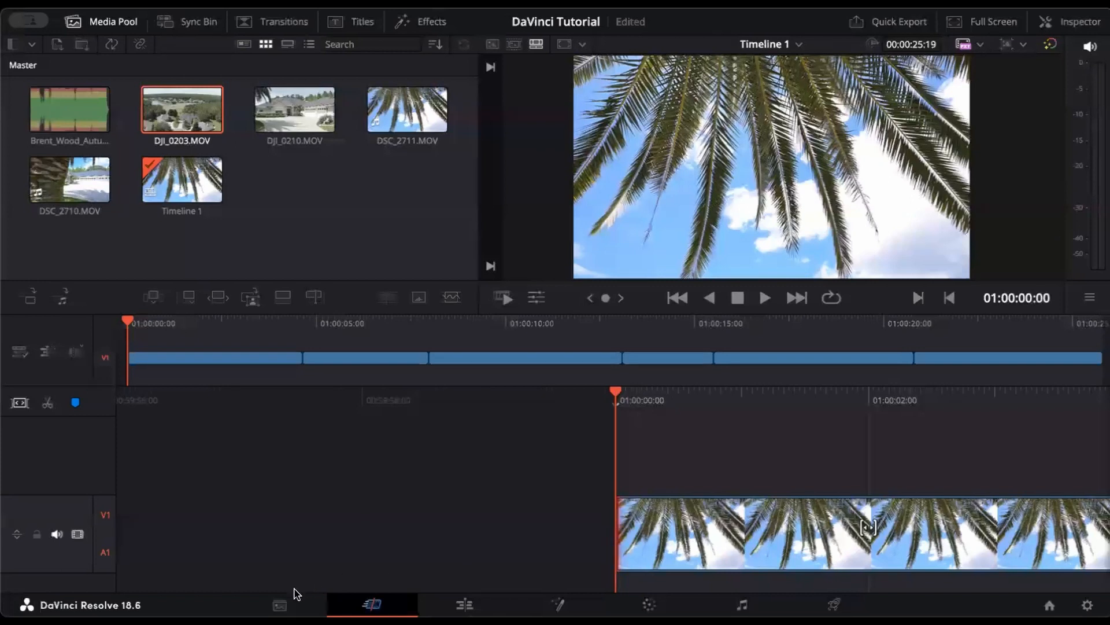
Step: Return to the Edit page and select the DSC_2711 and DSC_2710 clips
left_click(280, 604)
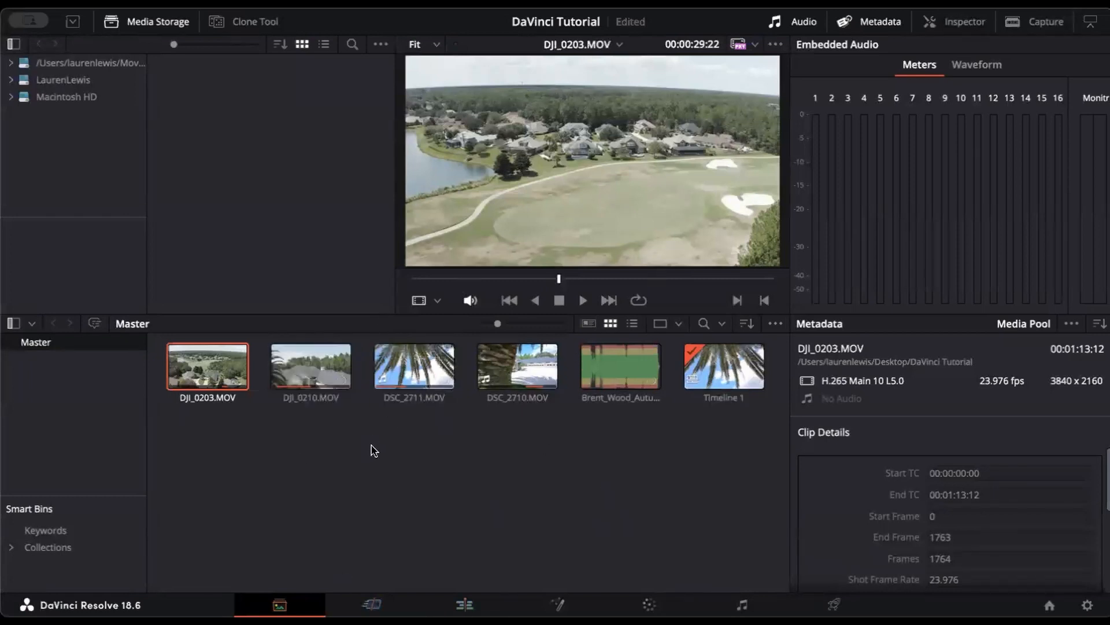
left_click(464, 604)
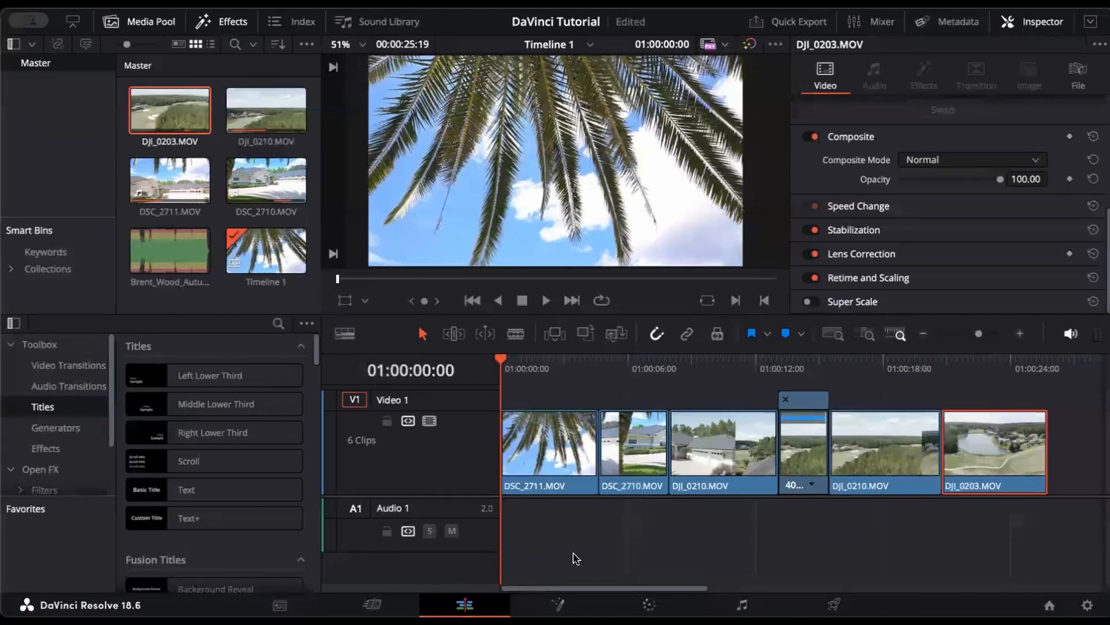
left_click(549, 458)
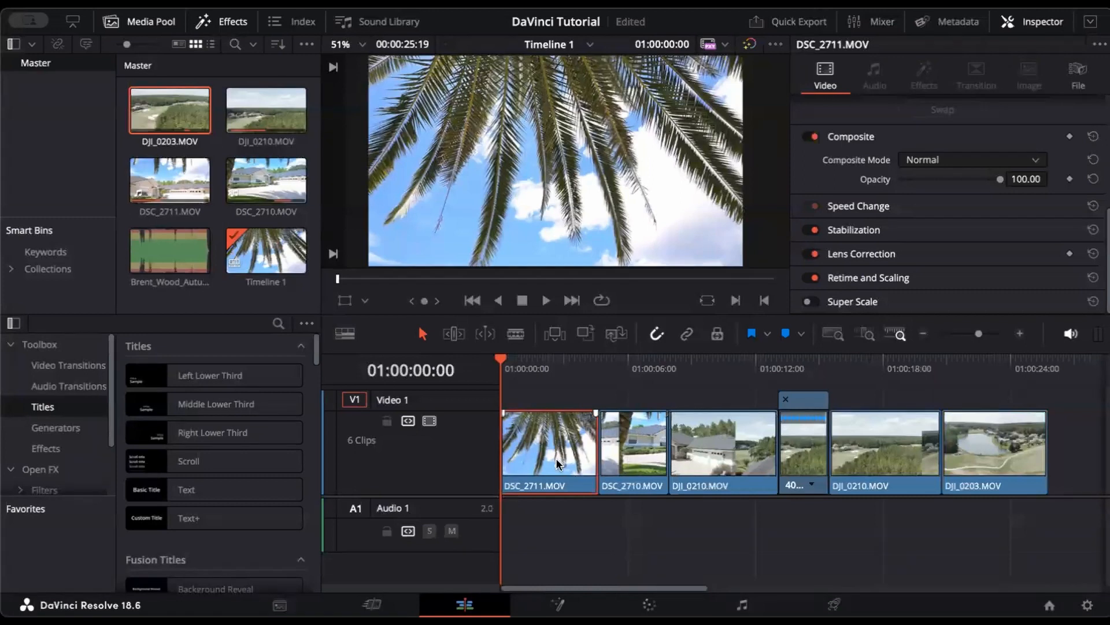
left_click(631, 465)
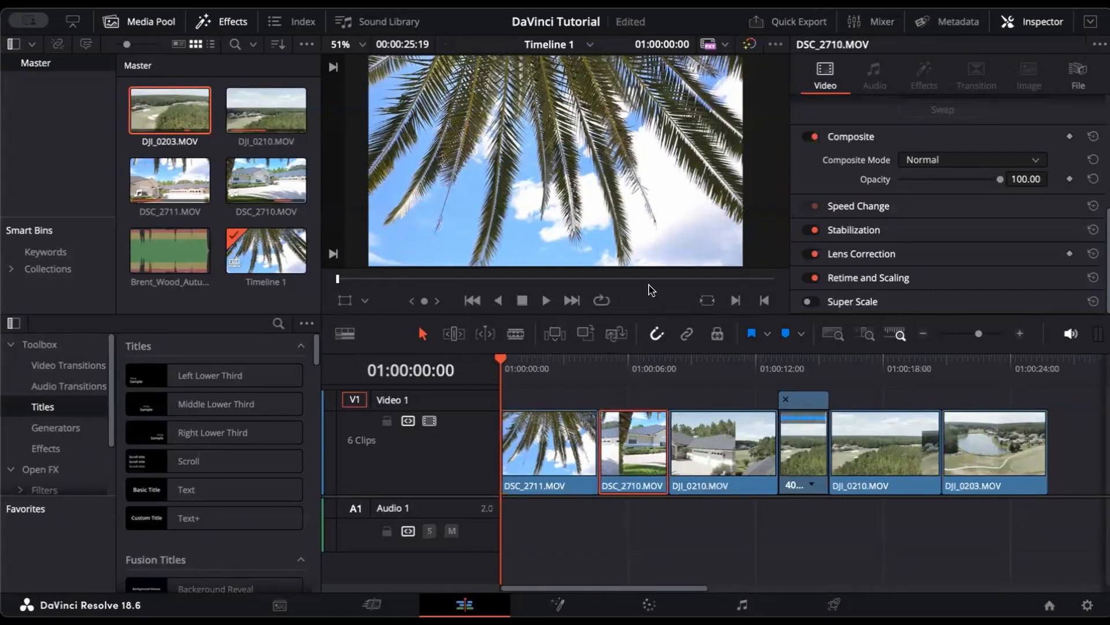
Step: Preview around ten seconds in, return to the palm-fronds opening frame, and open the Color page
left_click(625, 369)
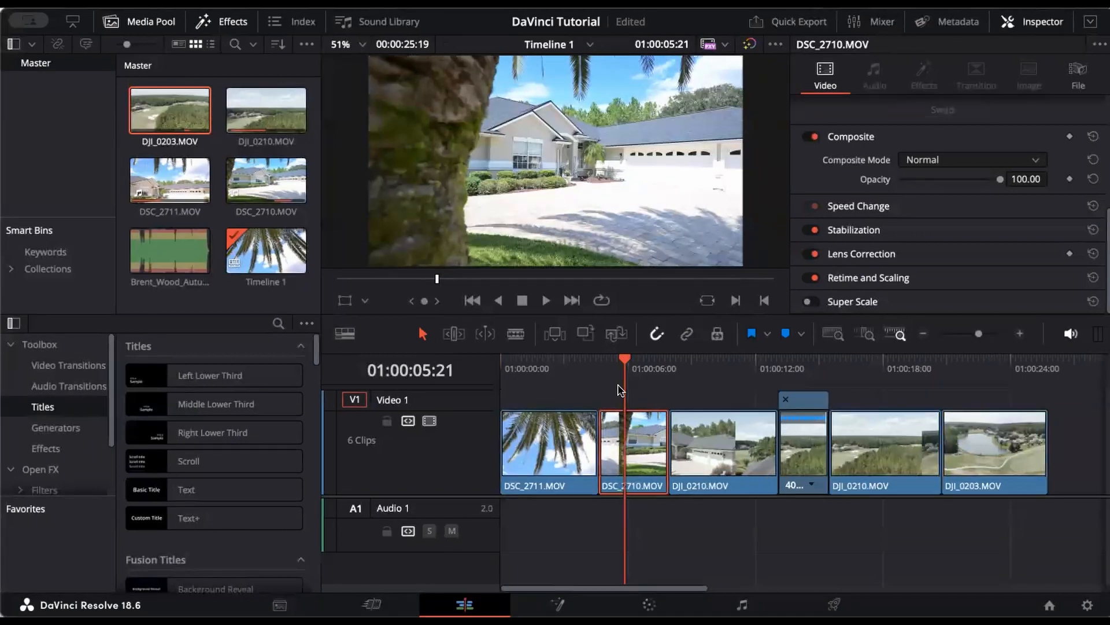
left_click(724, 373)
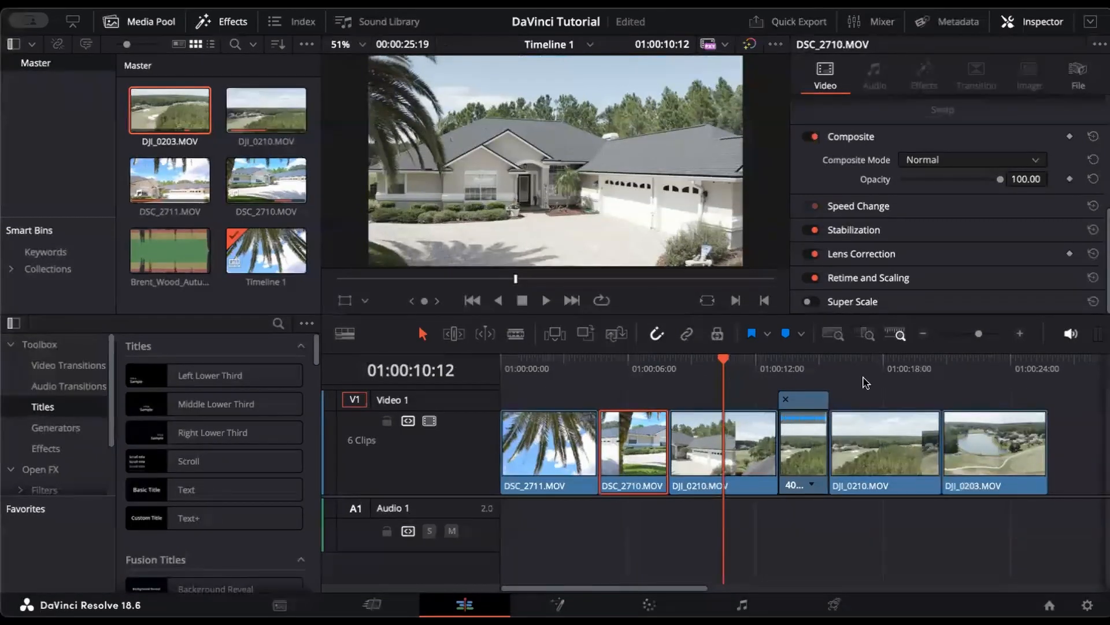
left_click(602, 376)
left_click(559, 373)
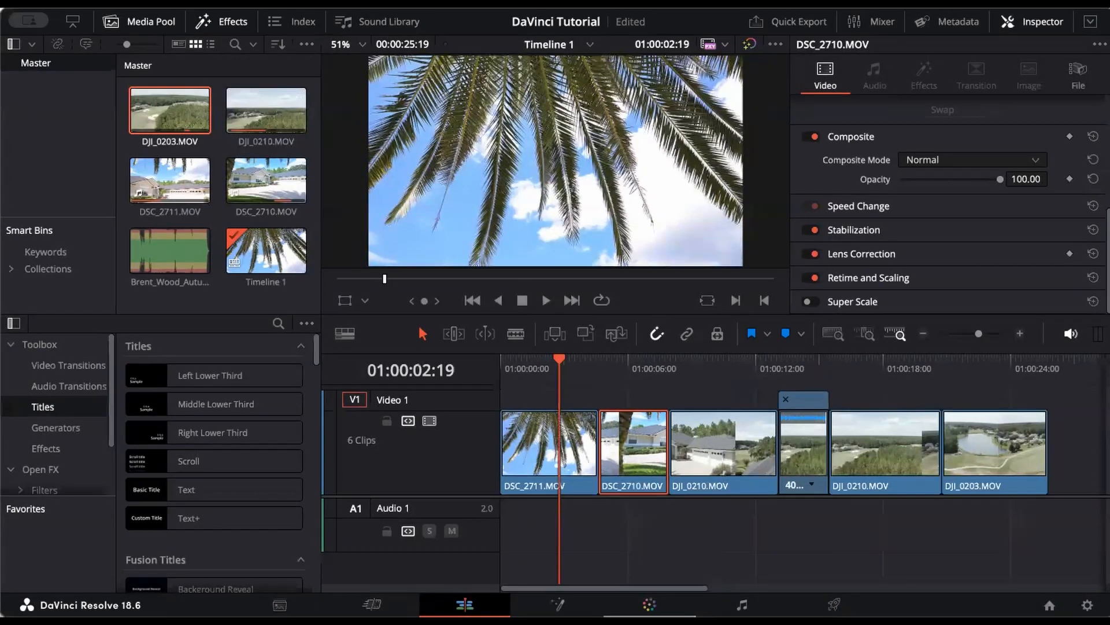
left_click(649, 604)
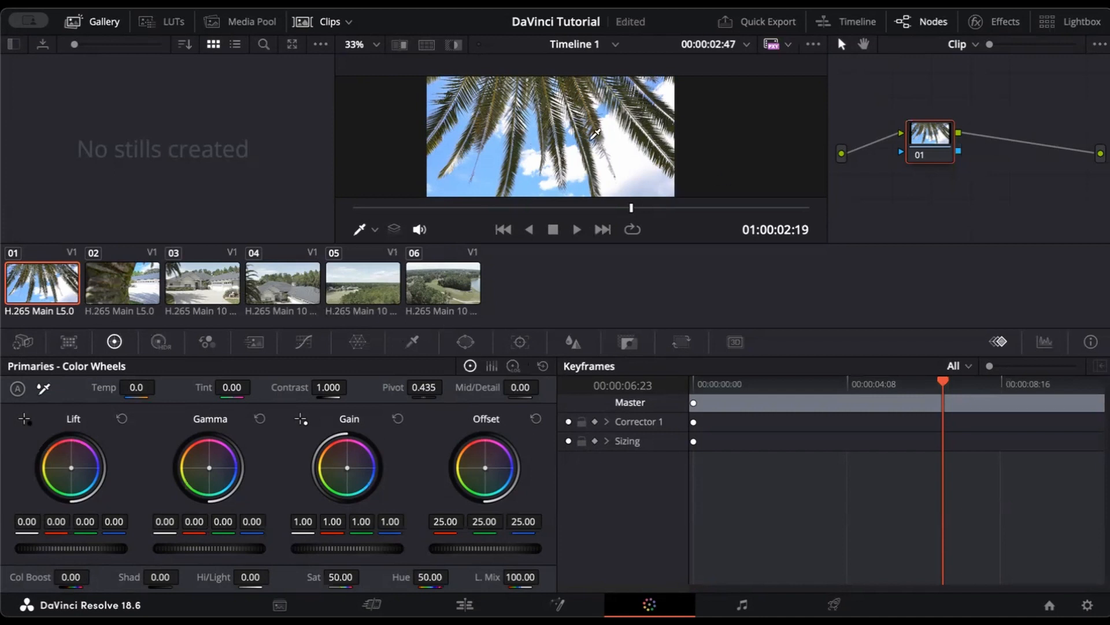
Step: Sample the palm clip's black point and set its white point from the bright sky
scroll(559, 153, "up", 2)
scroll(559, 152, "up", 3)
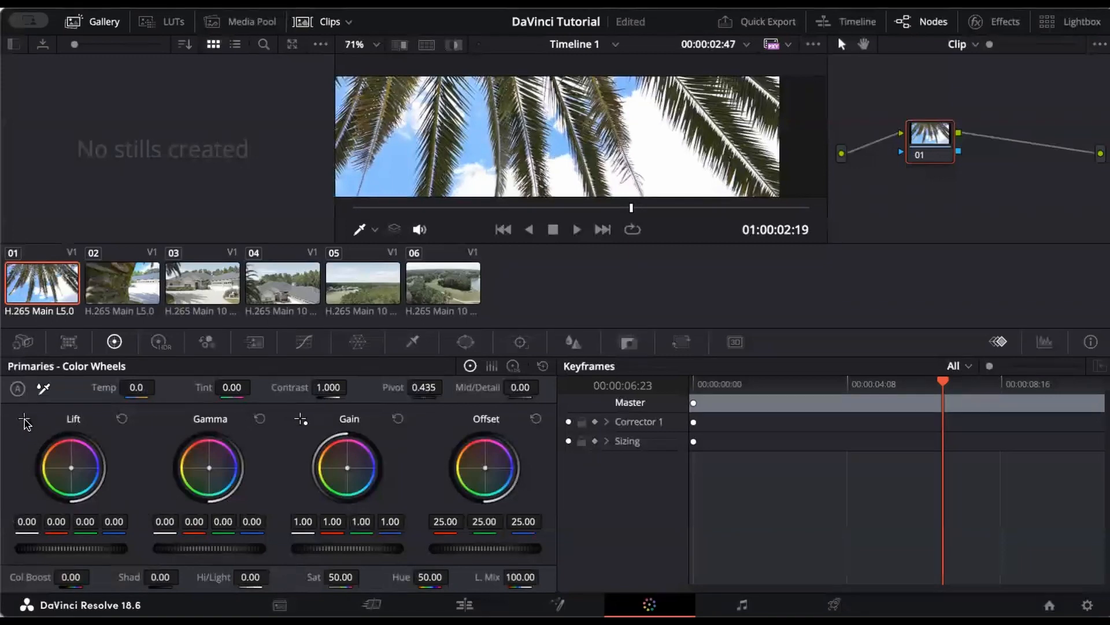
left_click(24, 420)
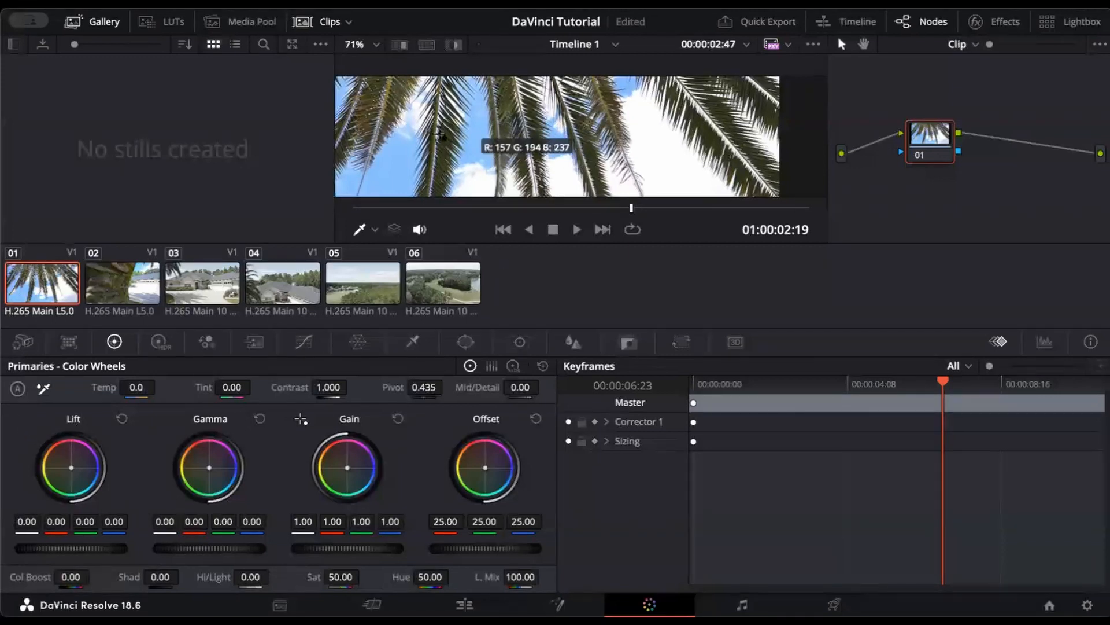
scroll(641, 149, "down", 2)
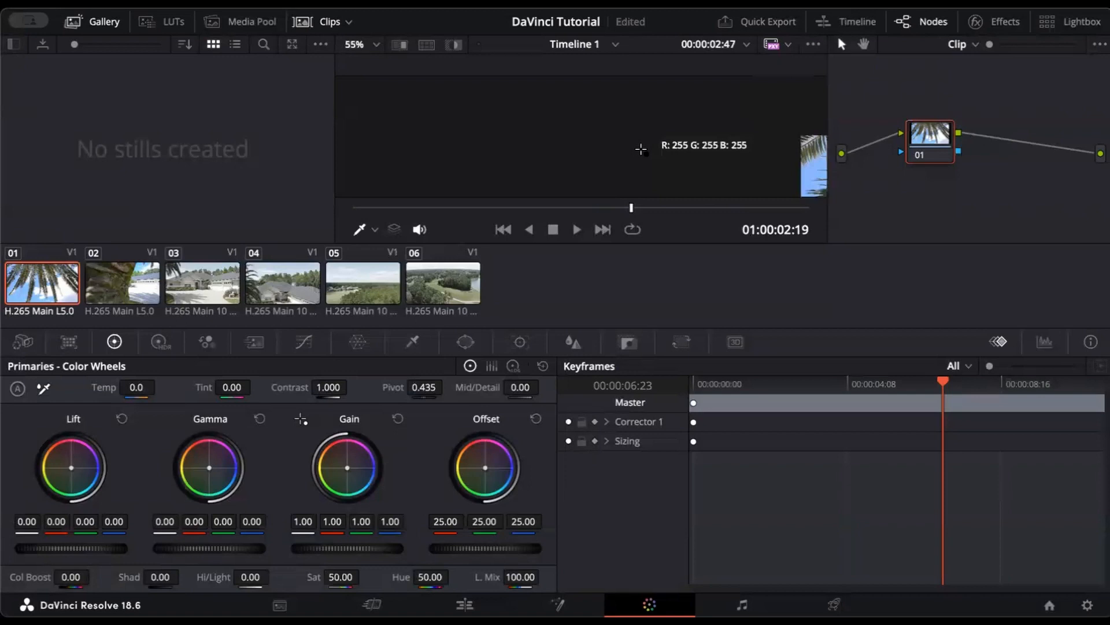
scroll(640, 149, "up", 2)
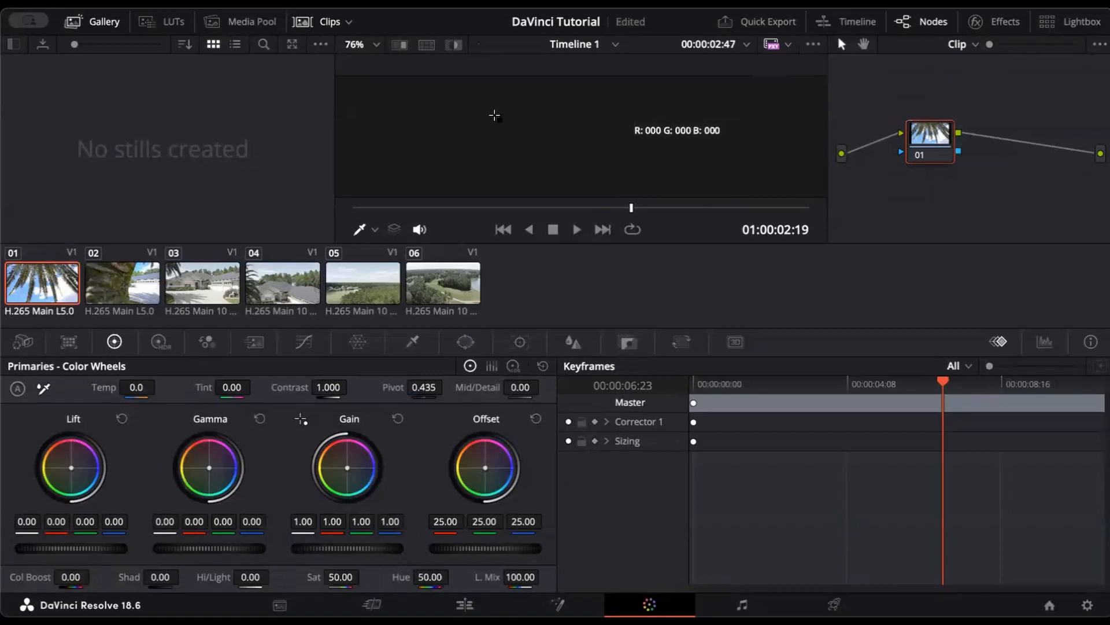
left_click(370, 45)
left_click(372, 66)
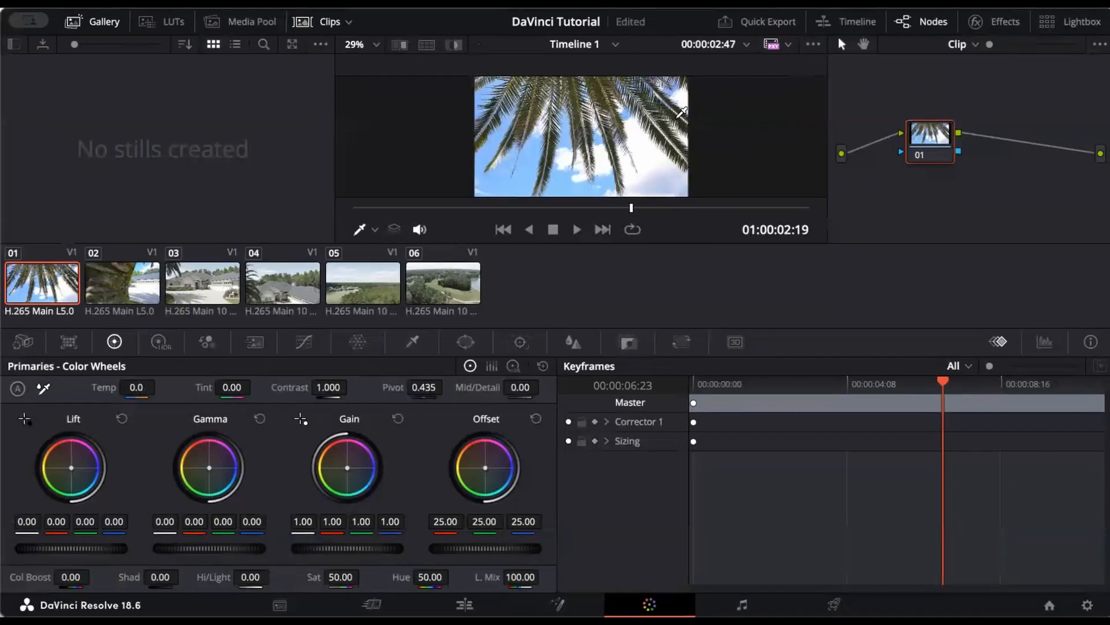
left_click(677, 116)
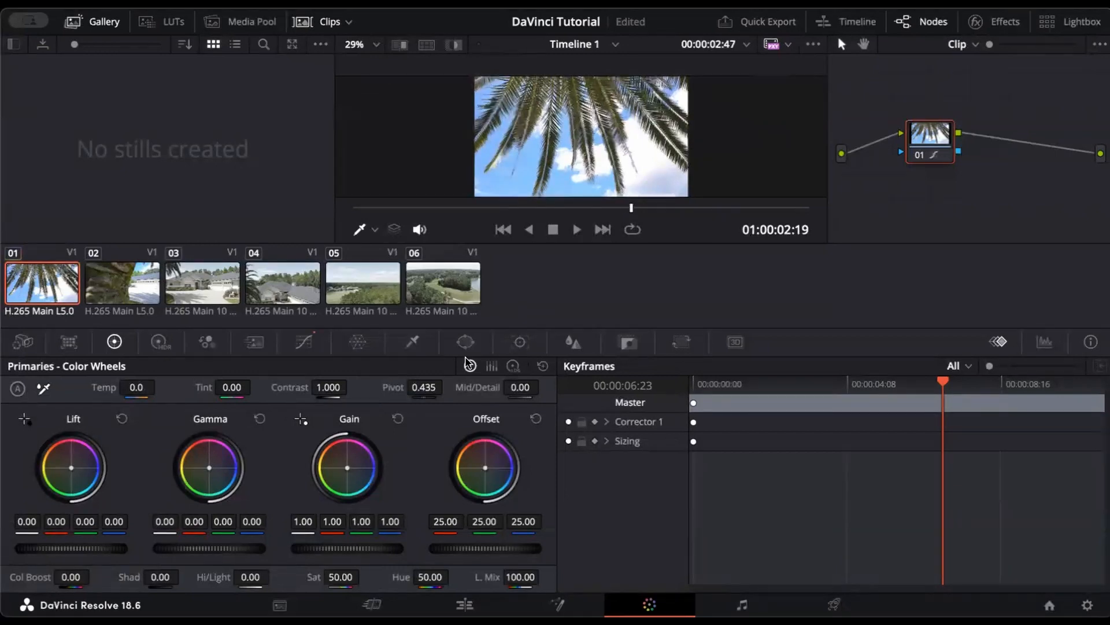
left_click(301, 418)
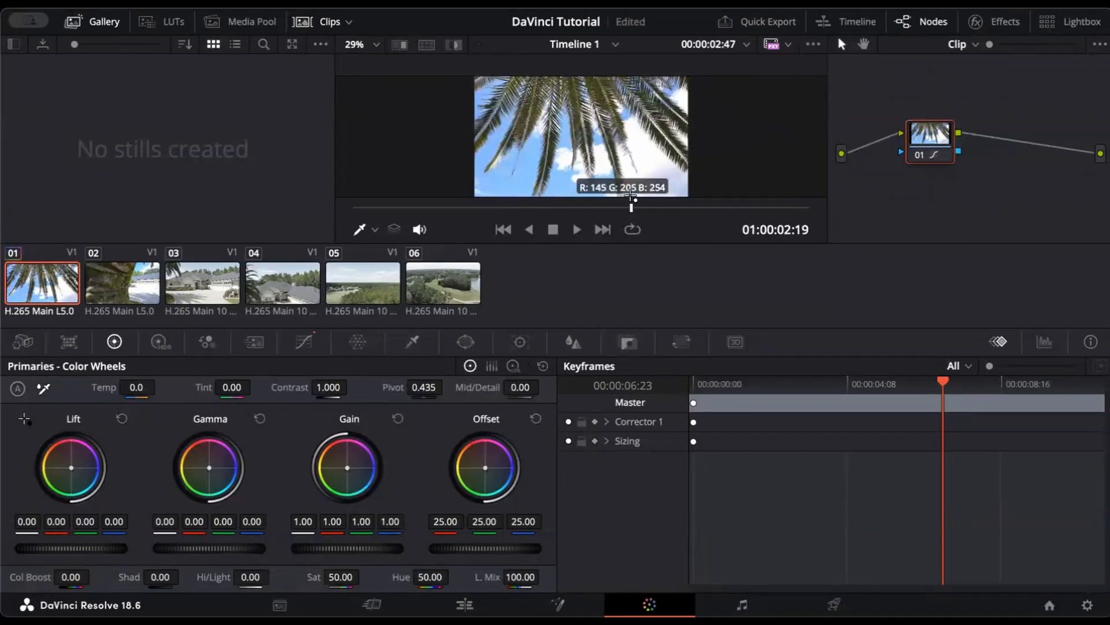
left_click(637, 143)
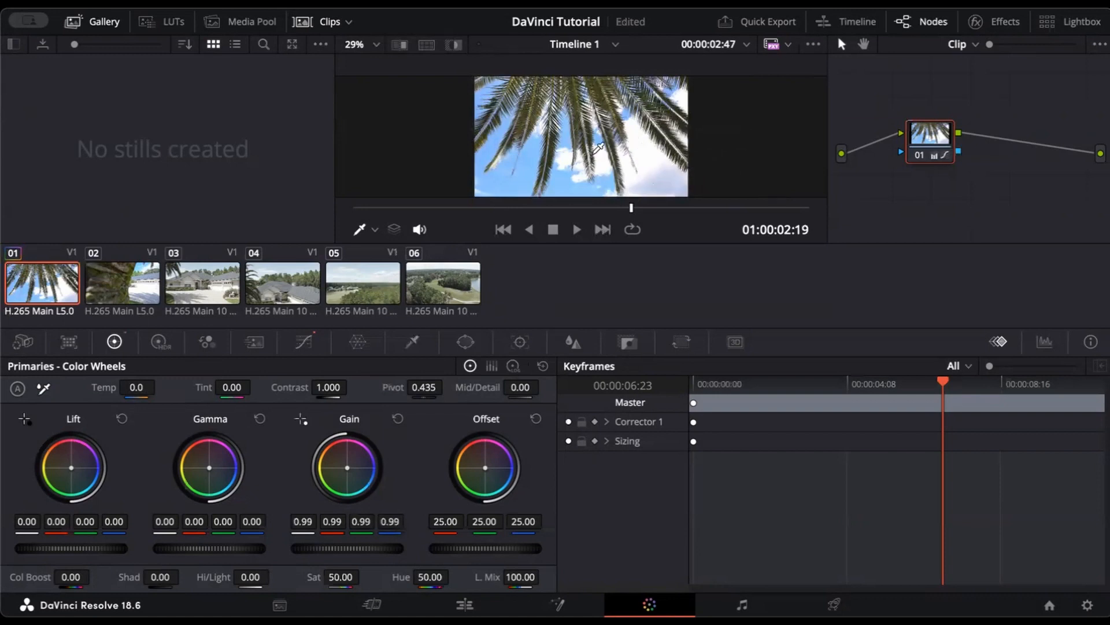
Step: Raise Col Boost to 11 and dial in the temperature, entering 100 then nudging it warmer
scroll(613, 124, "up", 2)
scroll(614, 124, "up", 3)
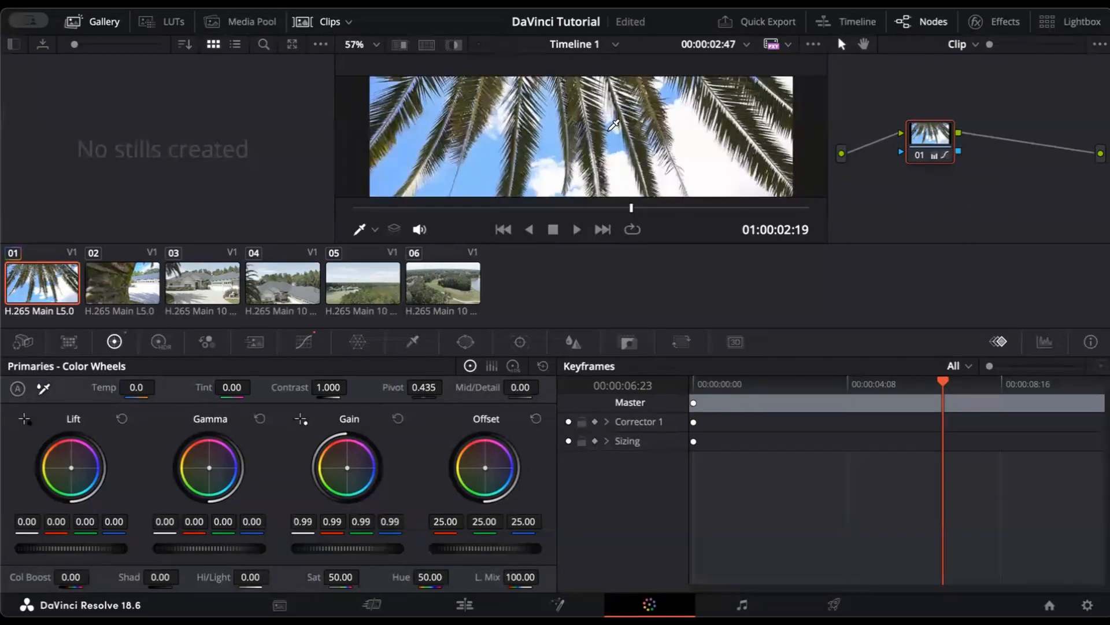
scroll(614, 124, "down", 3)
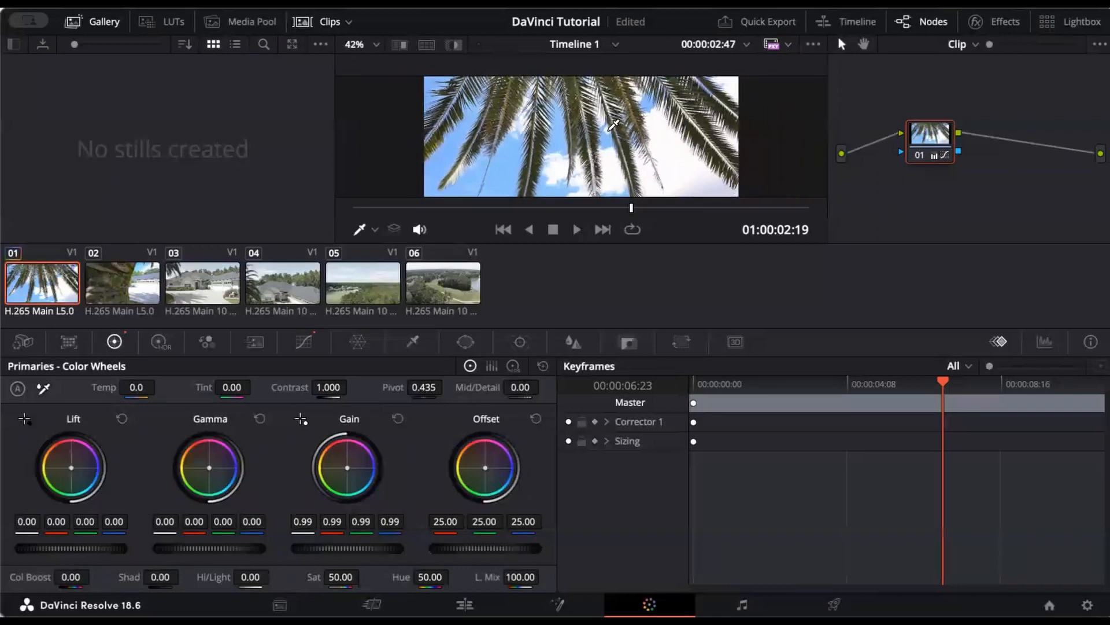
scroll(561, 105, "down", 3)
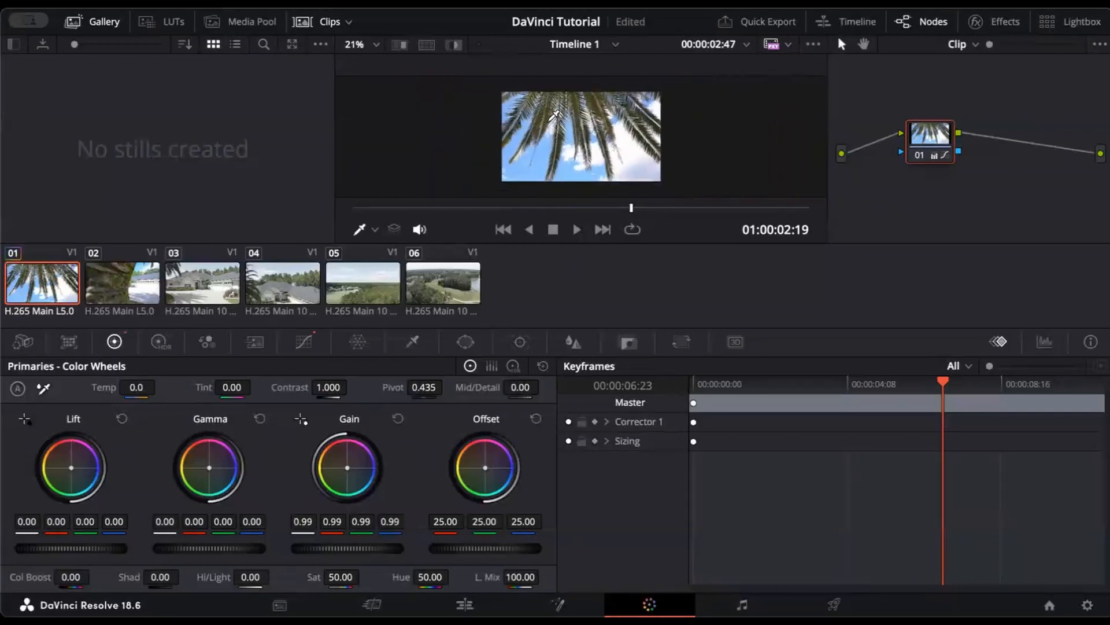
scroll(410, 93, "up", 2)
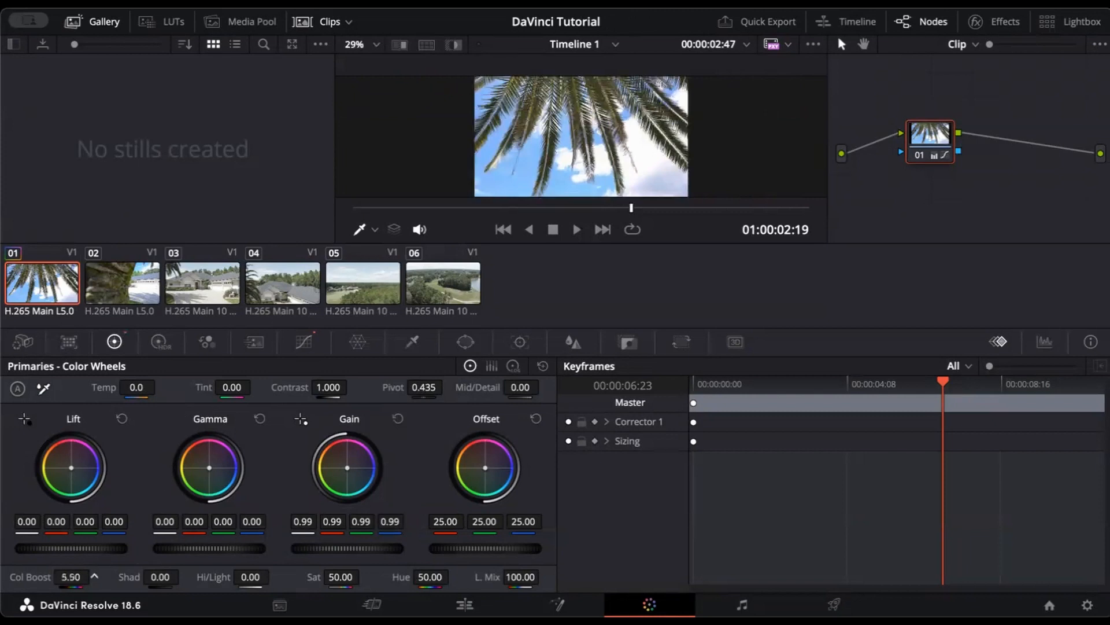
left_click_drag(72, 576, 74, 577)
left_click_drag(135, 386, 149, 387)
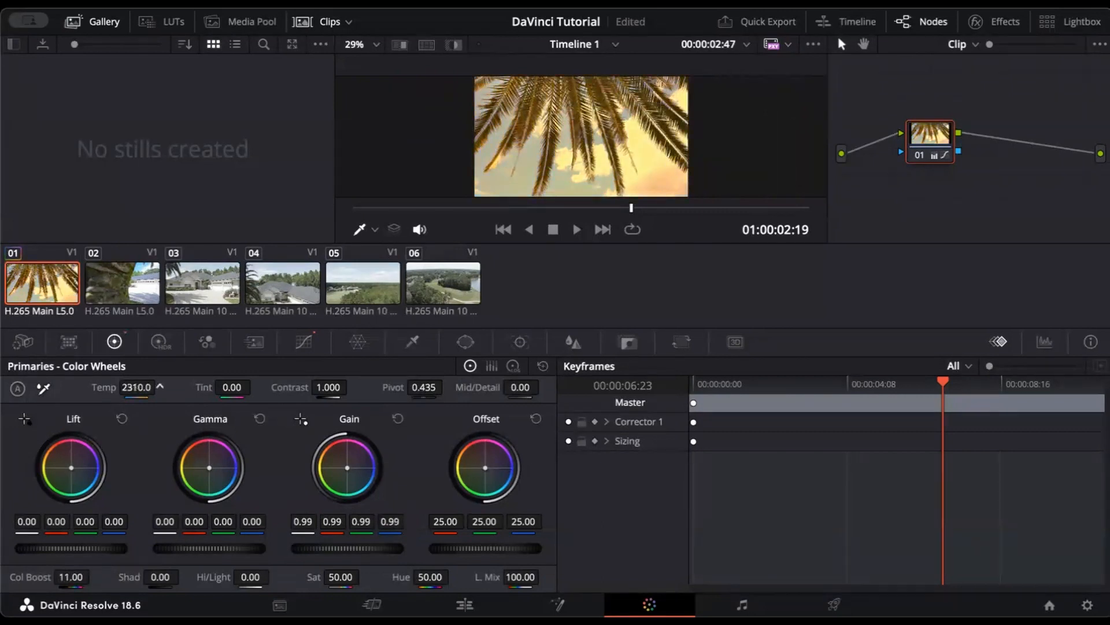
left_click_drag(149, 387, 135, 387)
left_click(135, 387)
type("100")
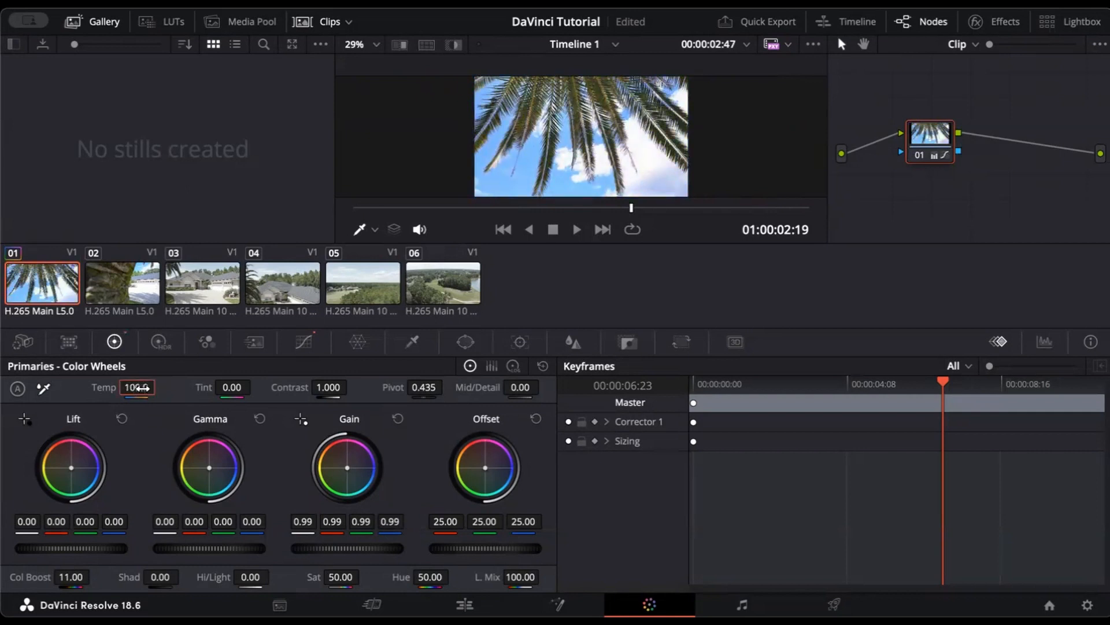
key("Return")
left_click_drag(137, 387, 161, 386)
Step: Experiment with the highlight balance, then reset it and revert Gain to 0.99
left_click_drag(347, 467, 338, 474)
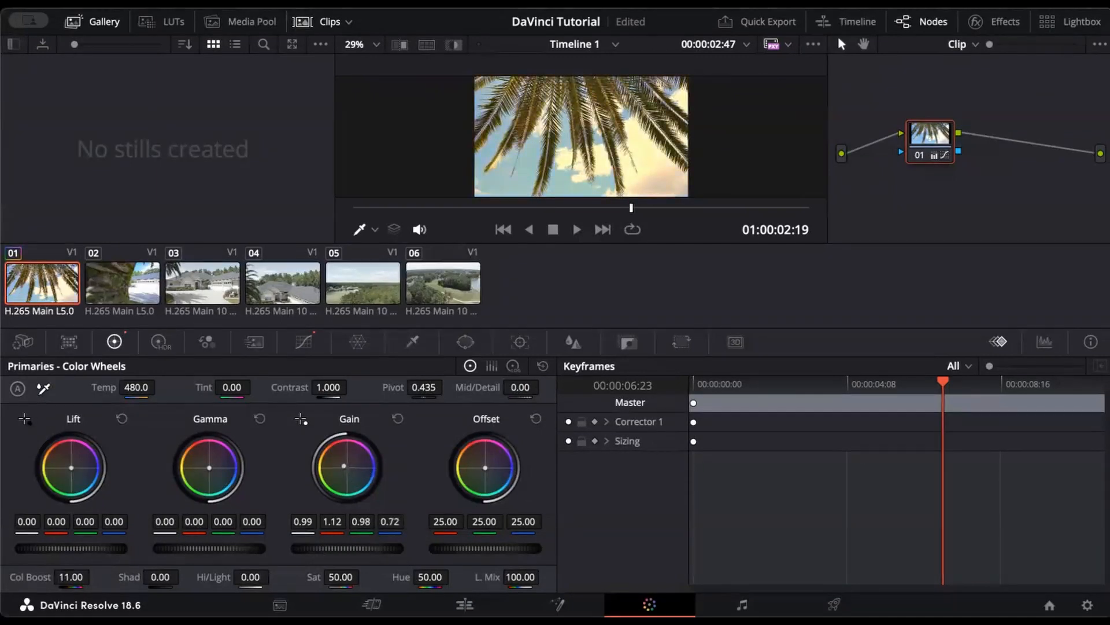
left_click_drag(357, 458, 349, 465)
double_click(349, 465)
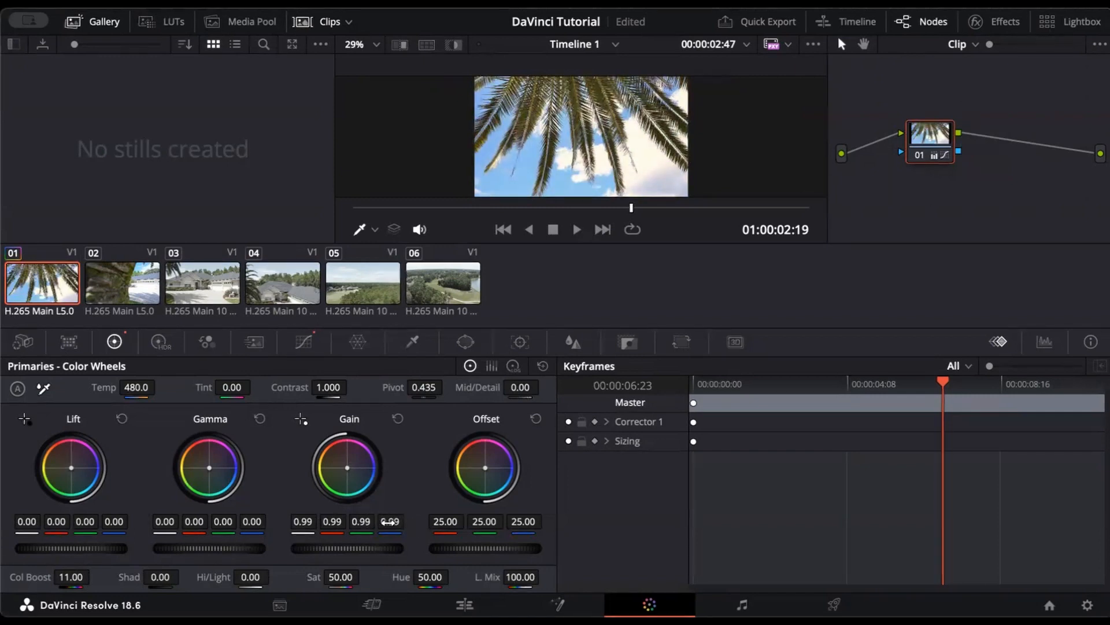
left_click_drag(347, 548, 293, 549)
key("super+z")
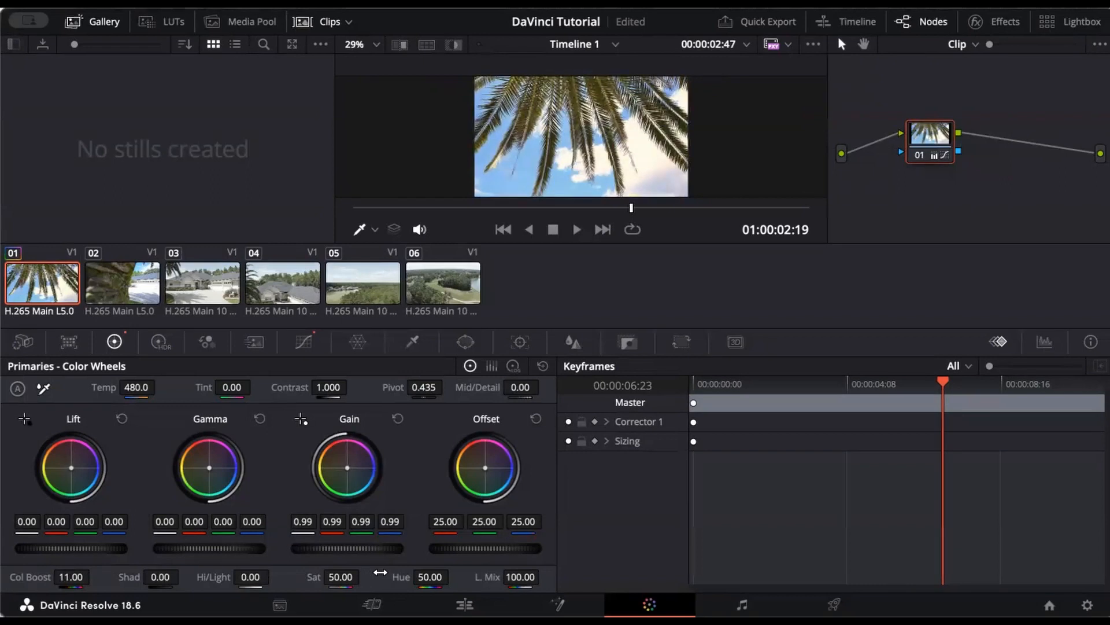
Step: Warm the palm-trunk clip to temperature 260, then bring up the house clip fitted in the viewer
left_click(123, 282)
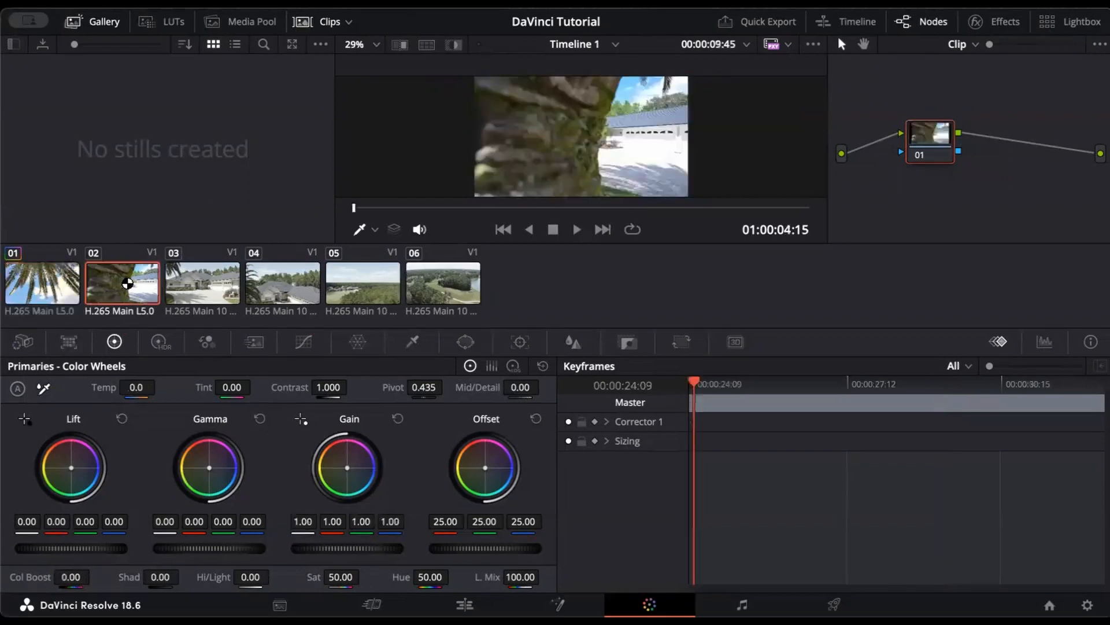
left_click_drag(139, 388, 160, 386)
left_click(227, 292)
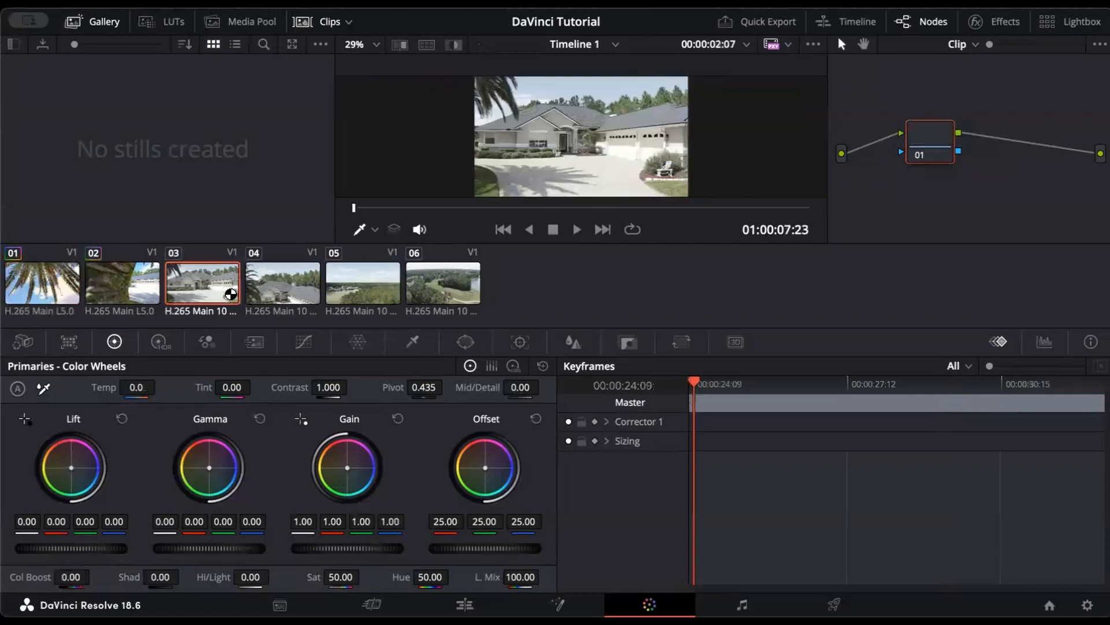
scroll(546, 116, "up", 5)
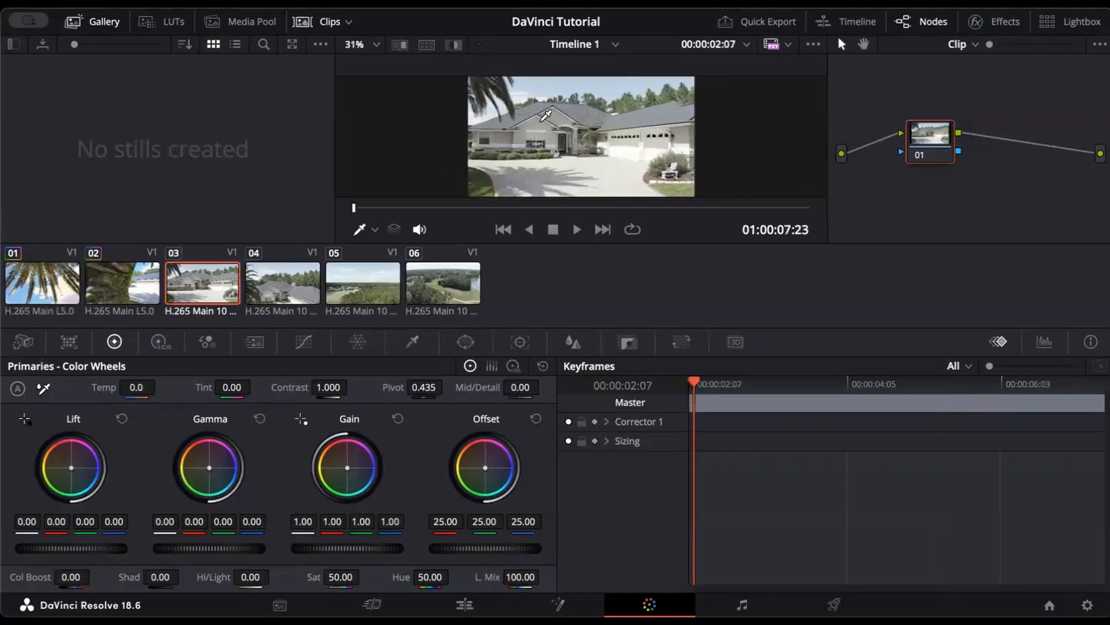
scroll(547, 115, "up", 3)
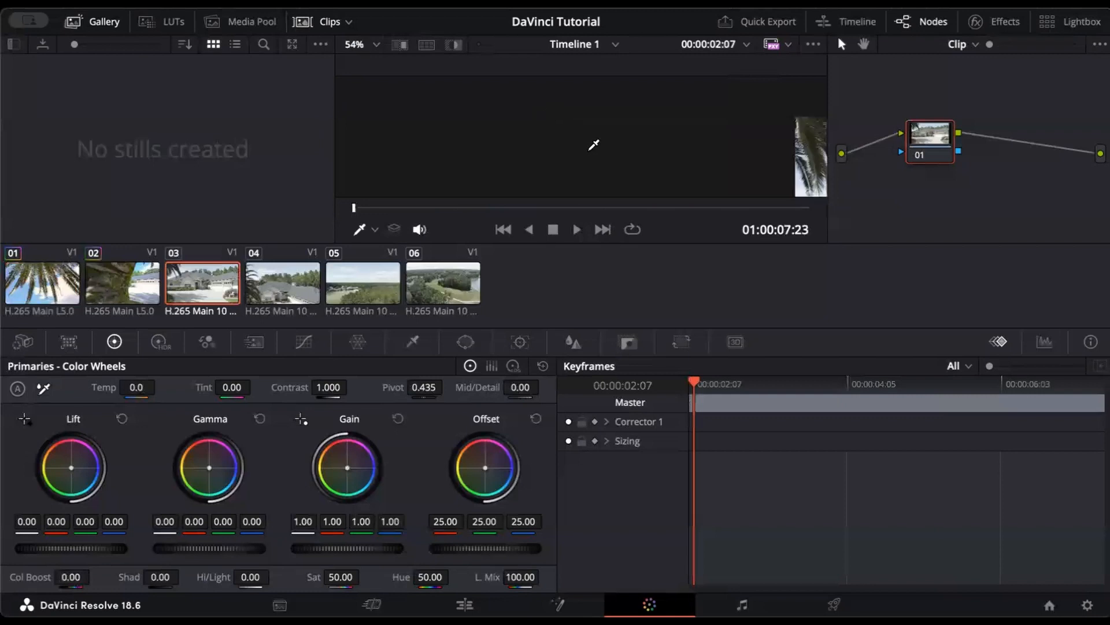
key("shift+z")
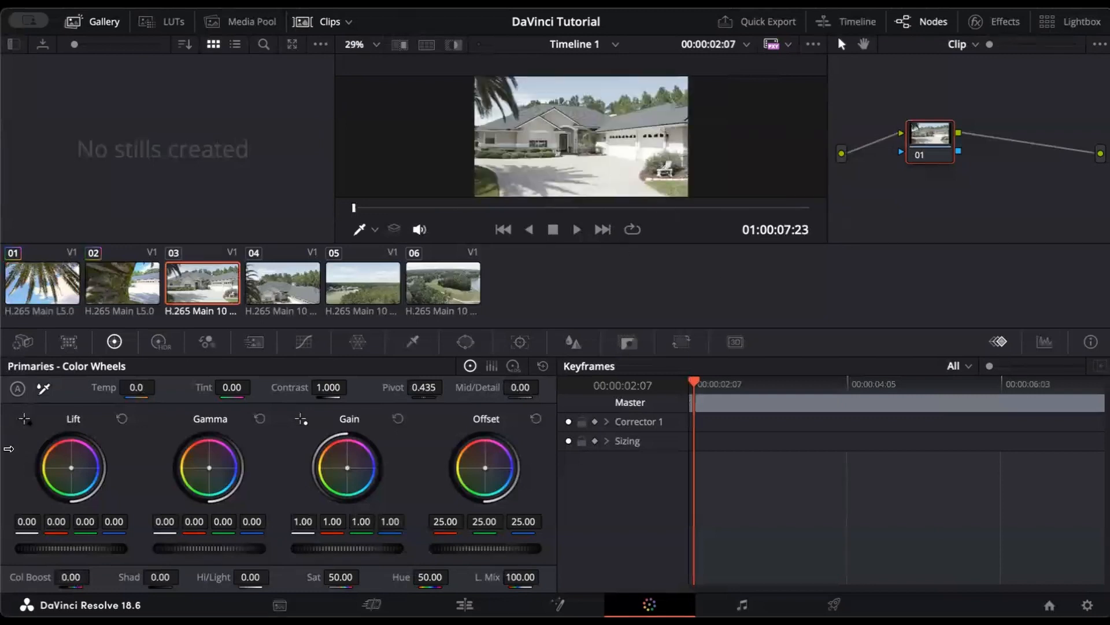
Step: Set the house clip's black point from a dark window and white point from the garage door
left_click(25, 420)
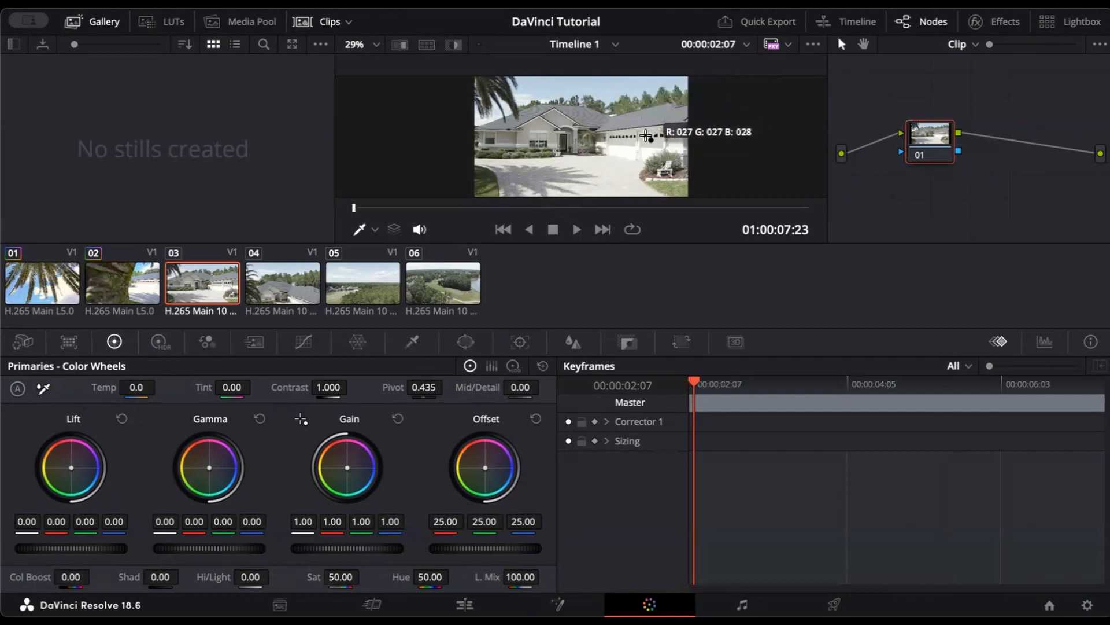
scroll(646, 136, "up", 1)
scroll(646, 136, "up", 2)
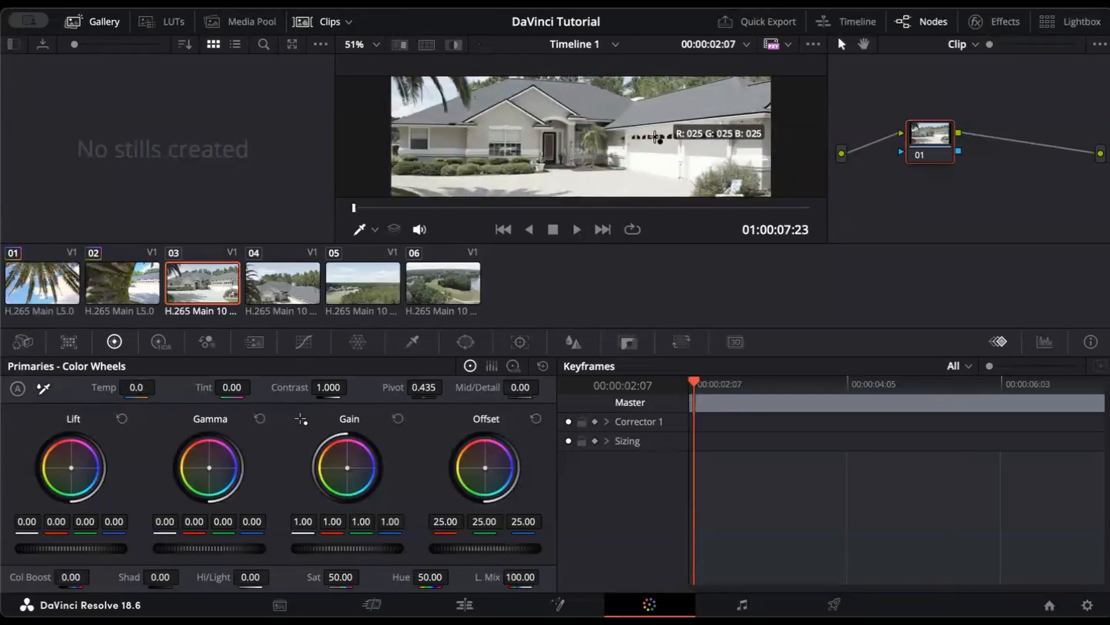
left_click(656, 137)
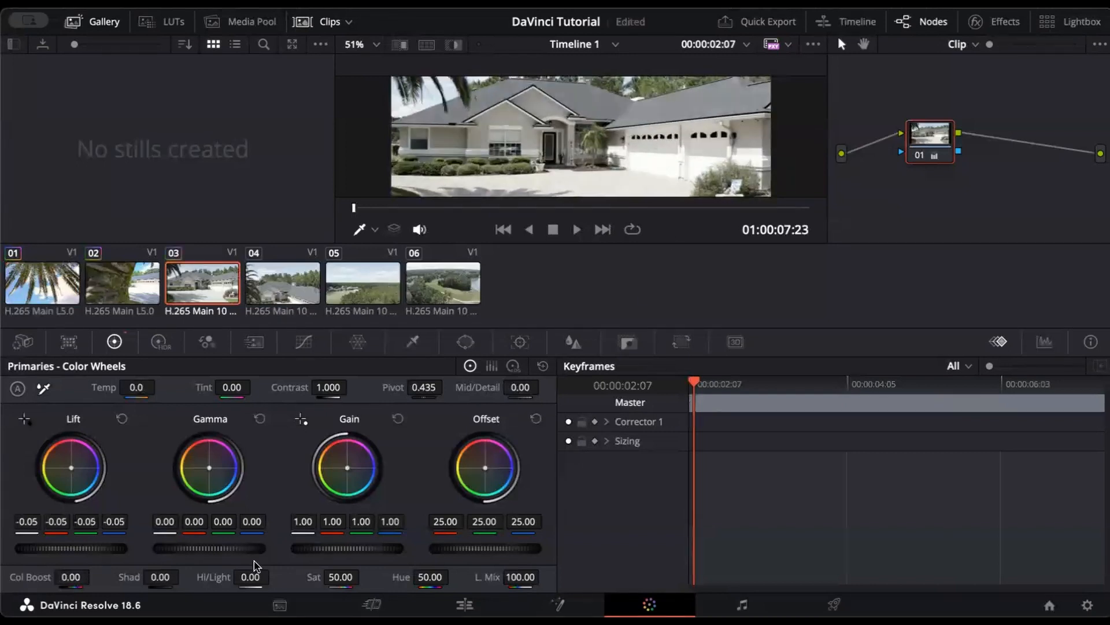
left_click(301, 418)
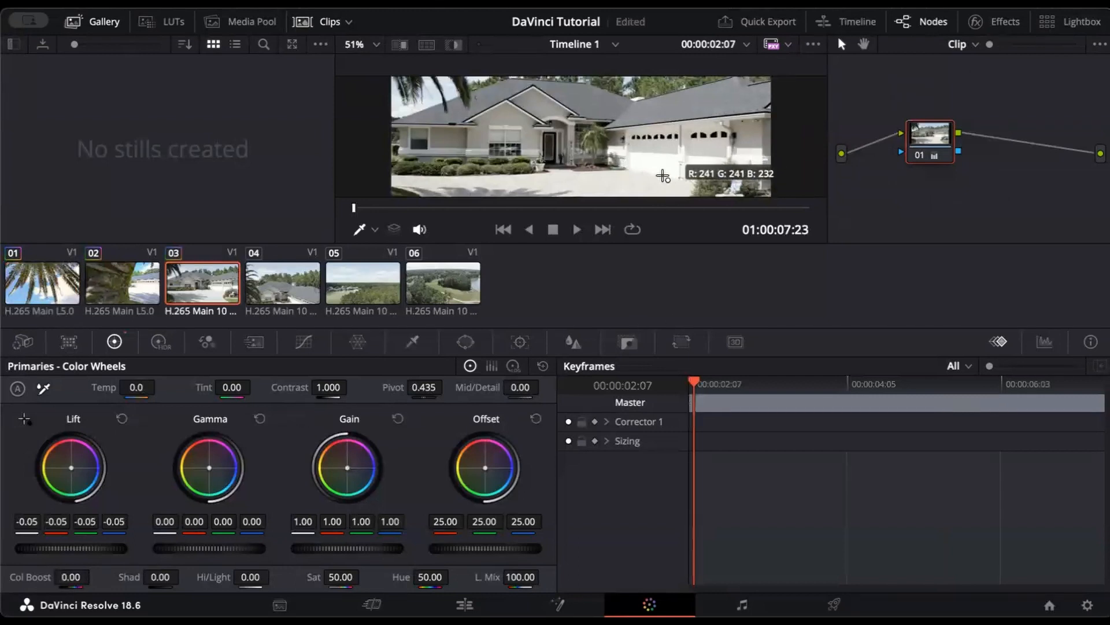
left_click(656, 172)
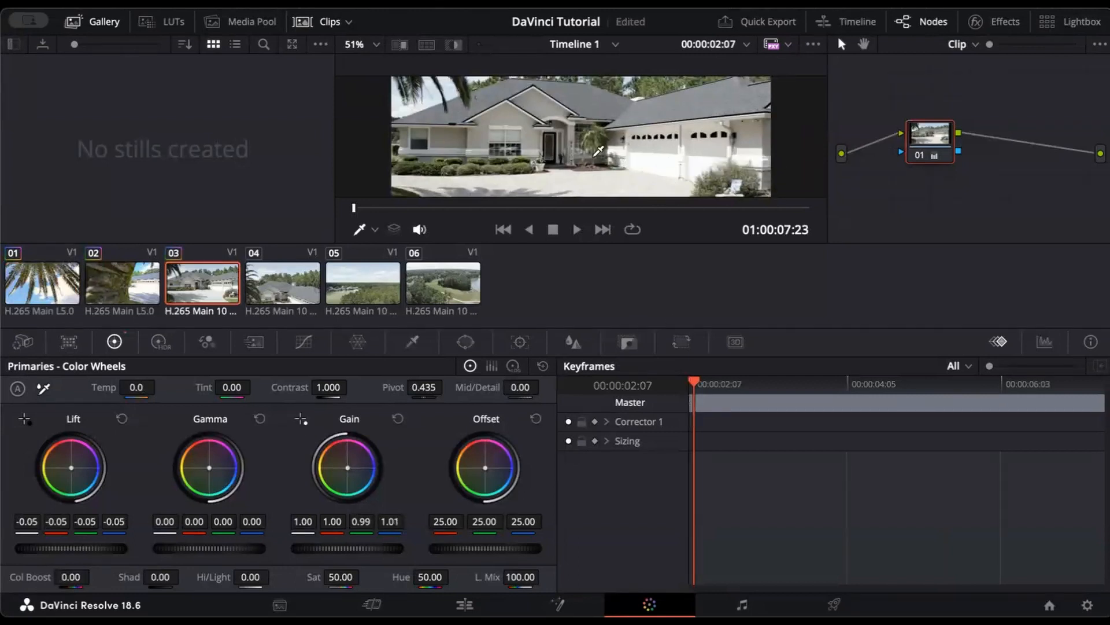
Step: Boost clip 03's colour to 53.50 and warm its temperature to 170
scroll(598, 151, "down", 3)
scroll(599, 151, "down", 1)
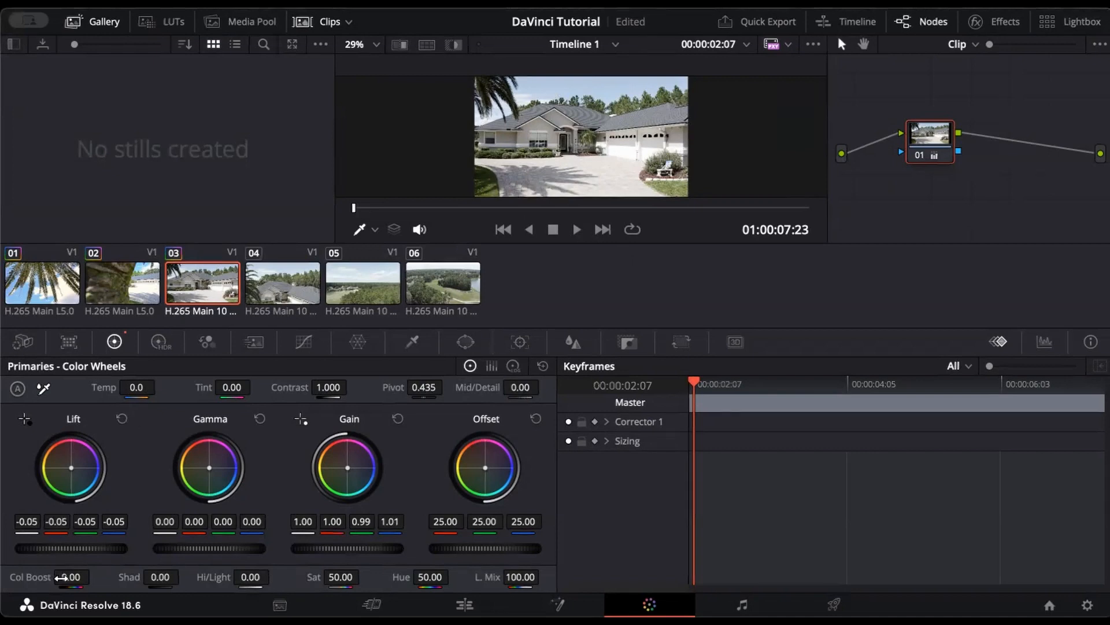
left_click_drag(71, 577, 94, 576)
left_click_drag(141, 387, 160, 386)
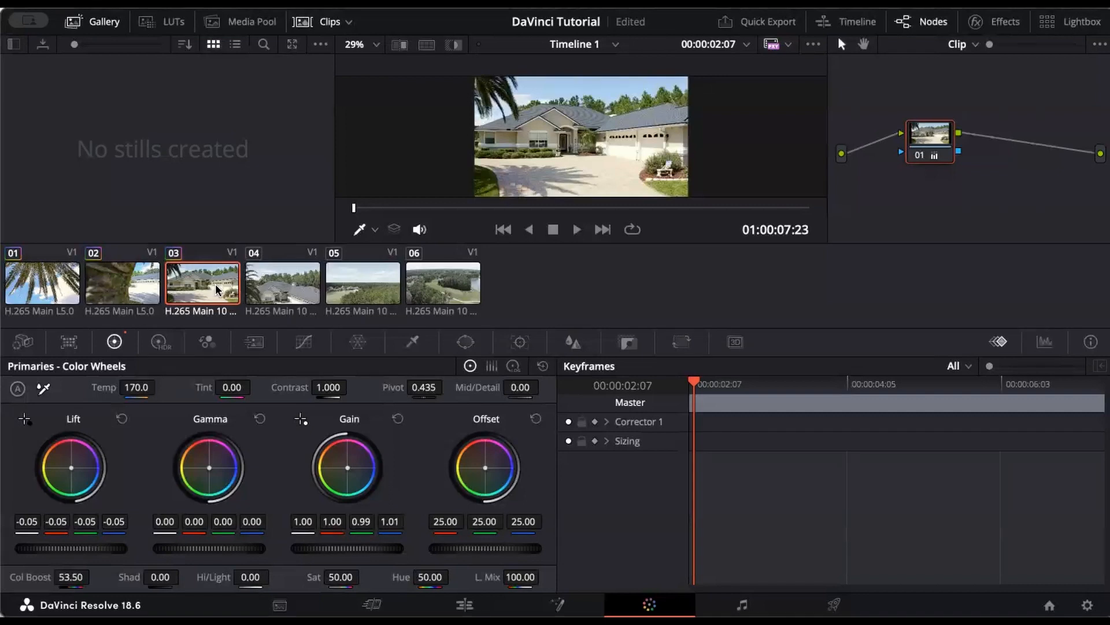
Step: Paste the warm grade onto clips 04, 05 and 06, pull clip 06's Hi/Light down, and show the HDR wheels
left_click(291, 293)
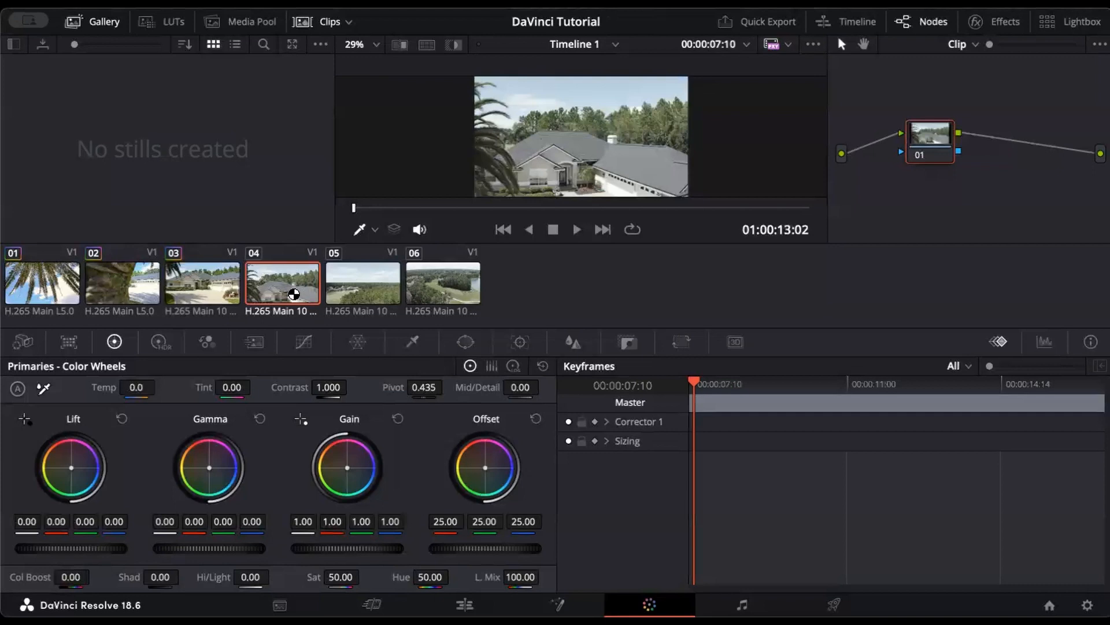
key("super+v")
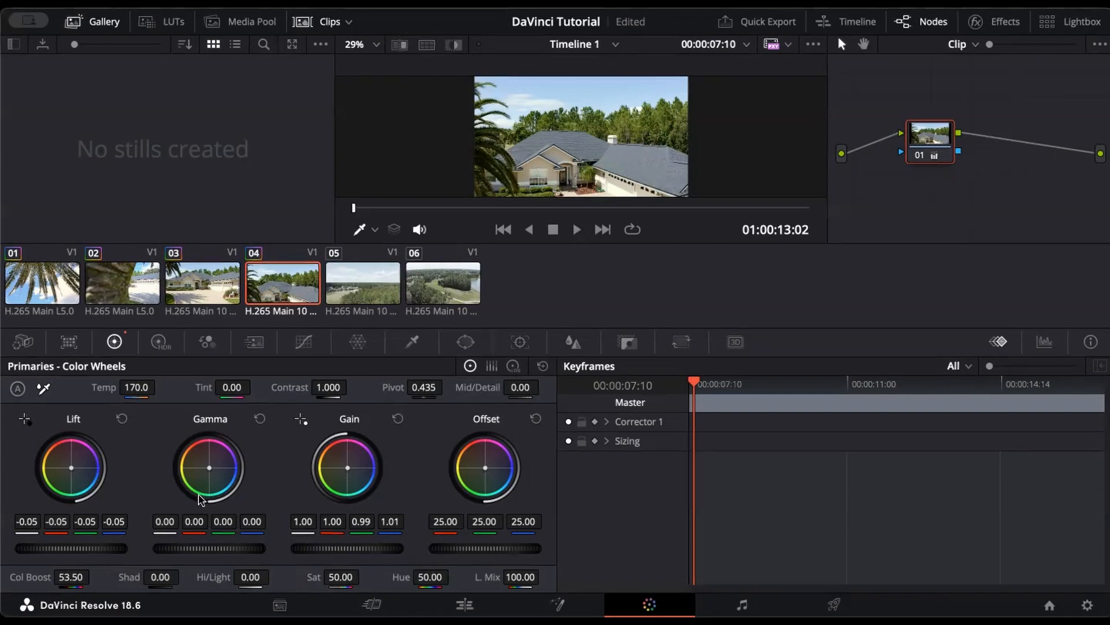
left_click(345, 296)
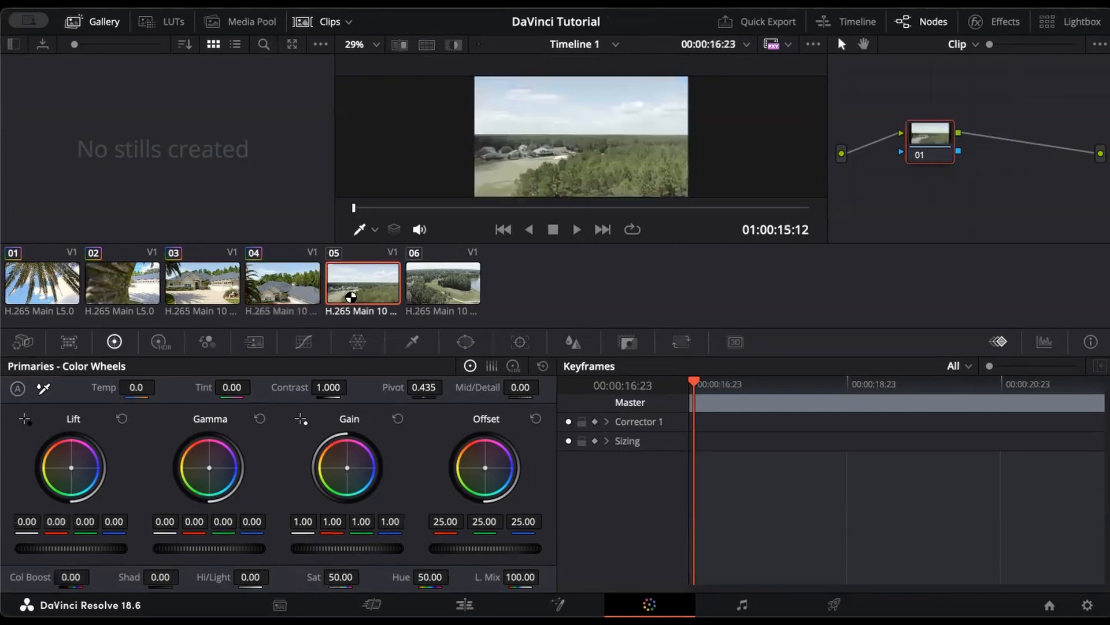
left_click(450, 292)
key("alt+a")
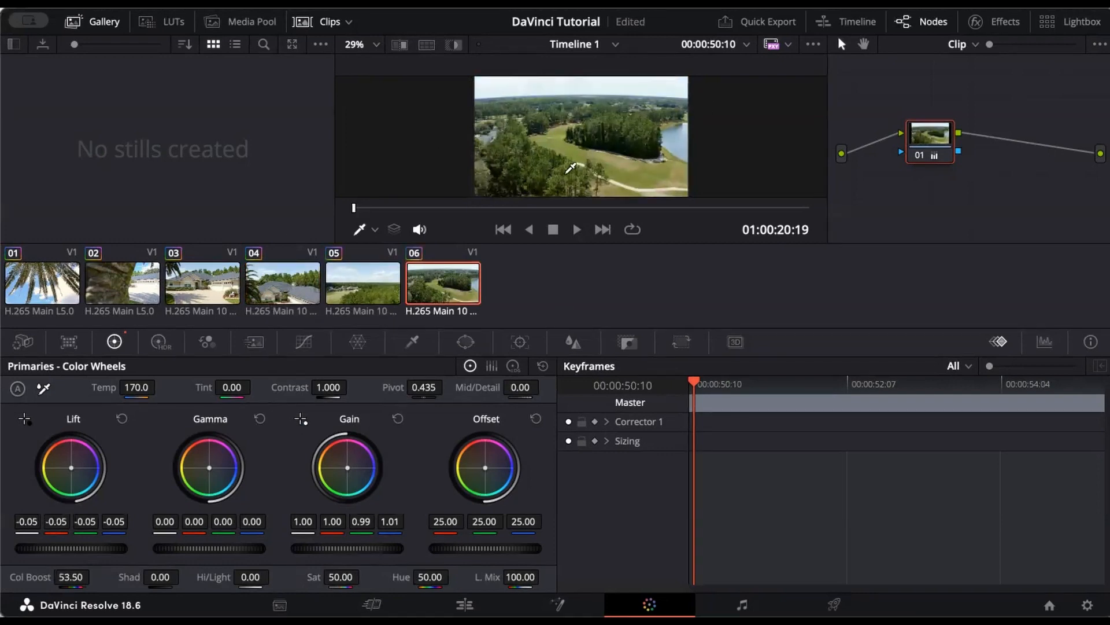
left_click_drag(250, 577, 220, 576)
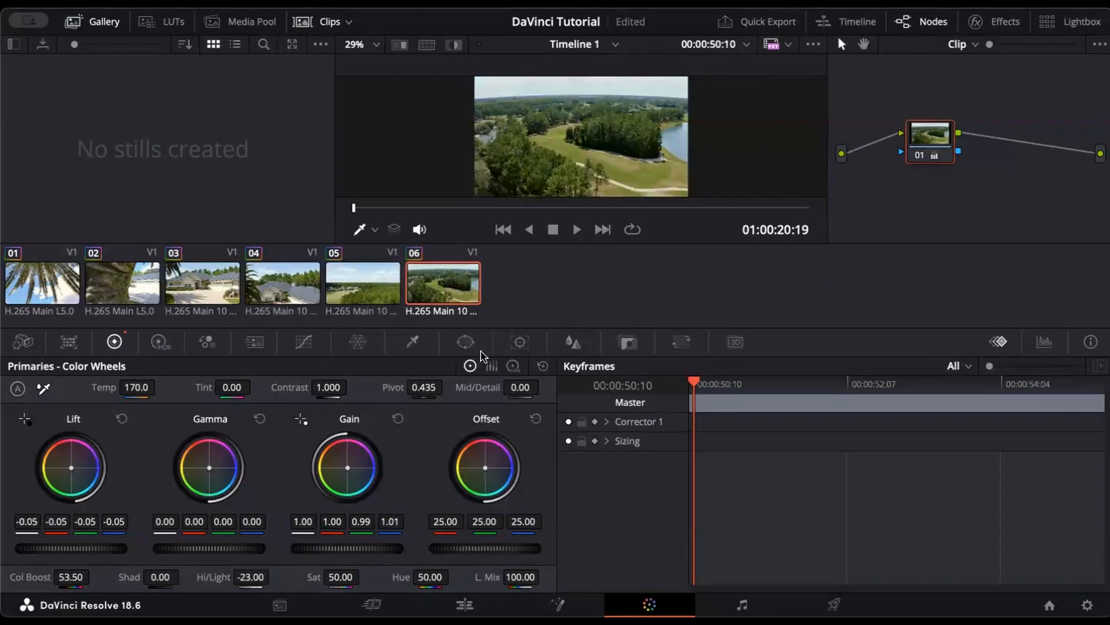
left_click(157, 347)
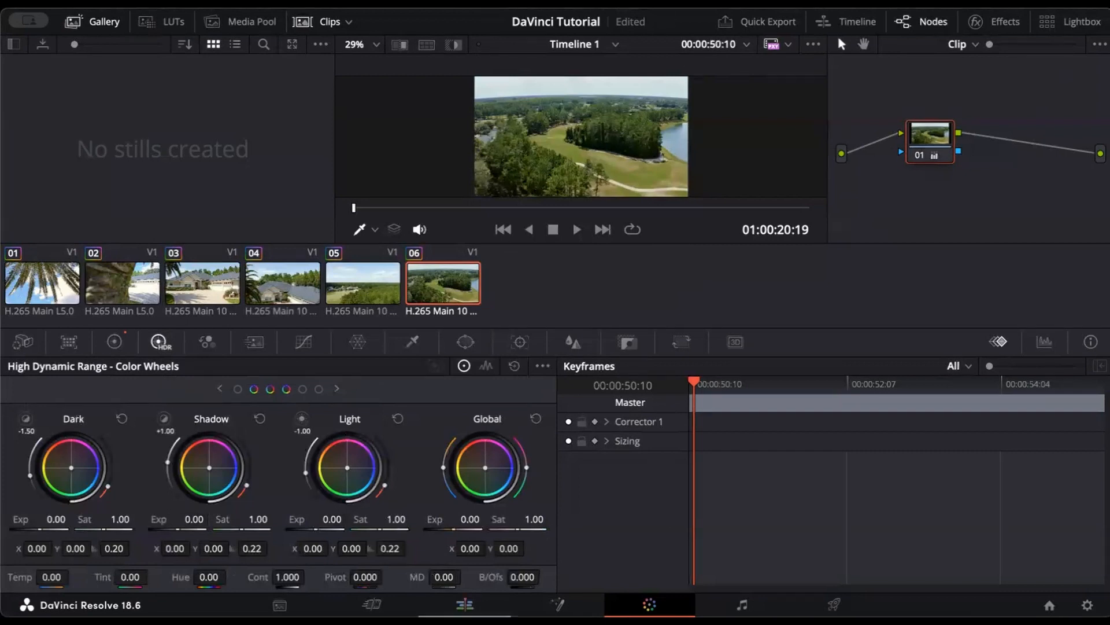
Step: Return to the Edit page at the timeline start and browse the Titles list to Fusion Titles' Dark Box Text
left_click(464, 605)
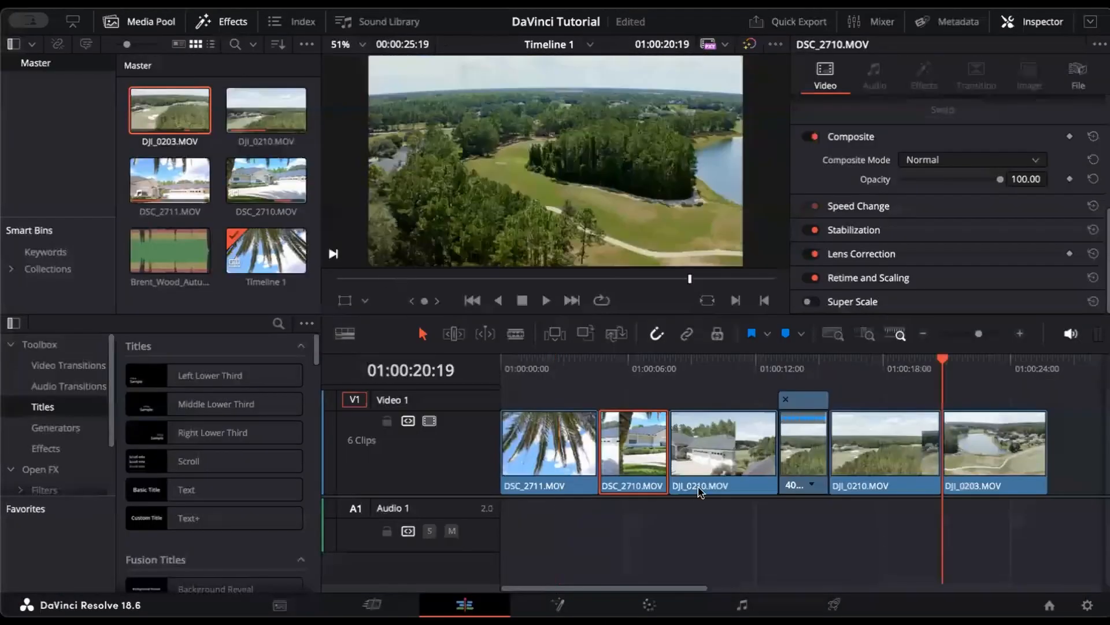
left_click(516, 369)
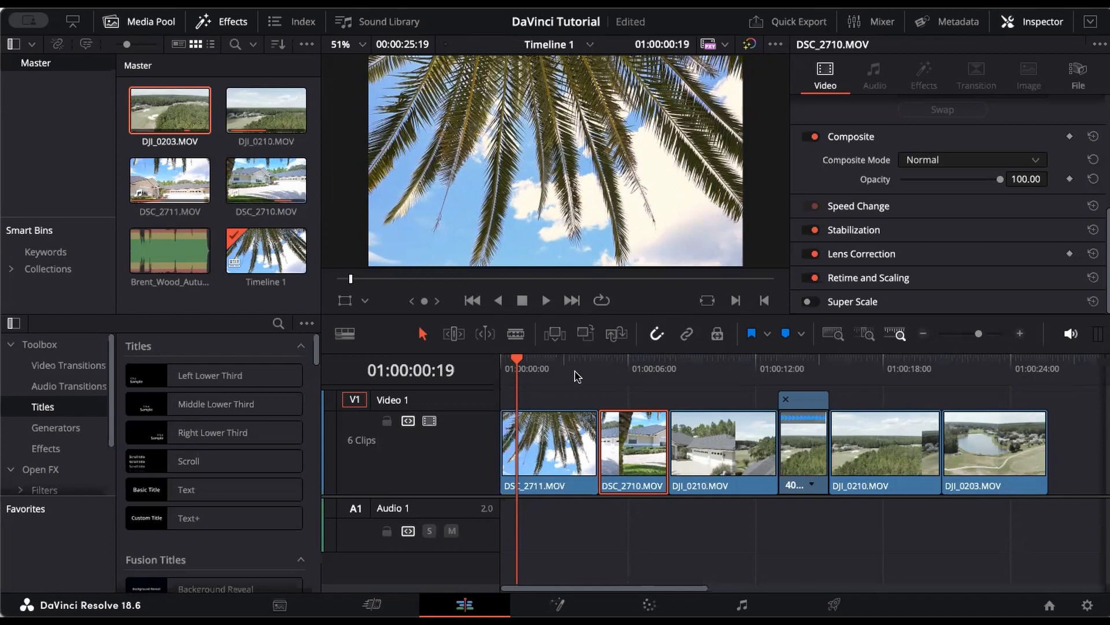
scroll(247, 527, "down", 2)
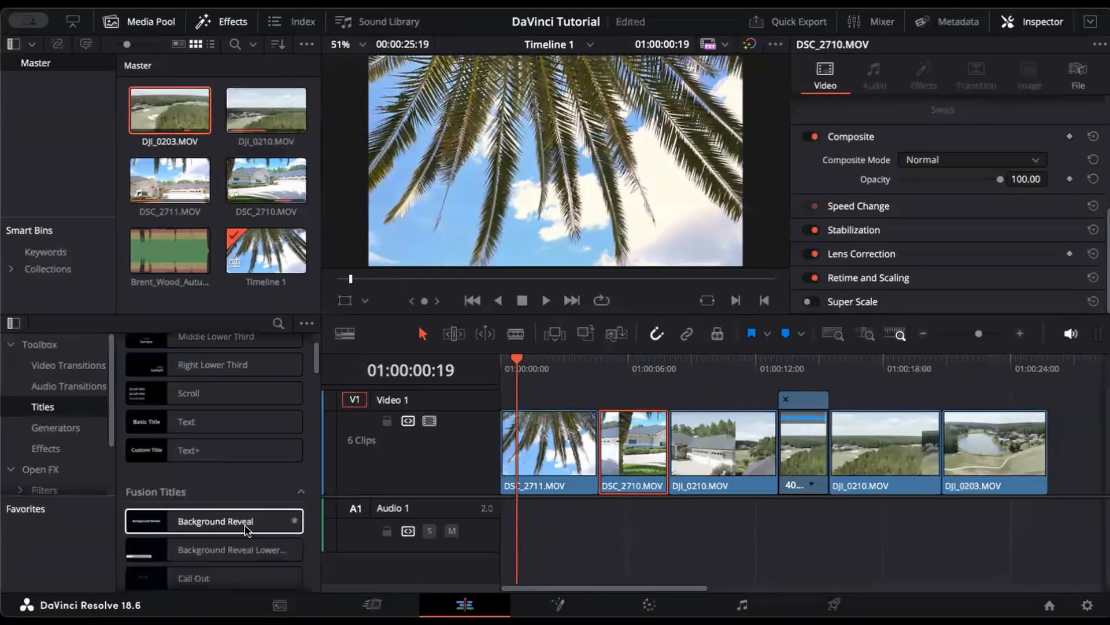
scroll(247, 530, "up", 2)
scroll(247, 530, "down", 8)
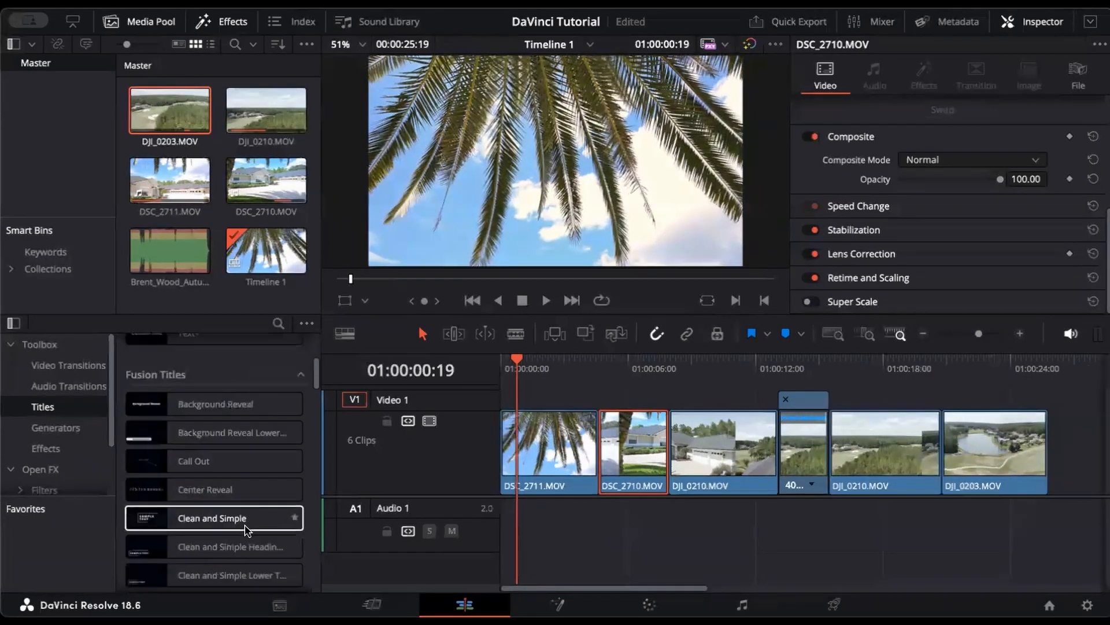
scroll(247, 529, "down", 2)
scroll(247, 529, "up", 3)
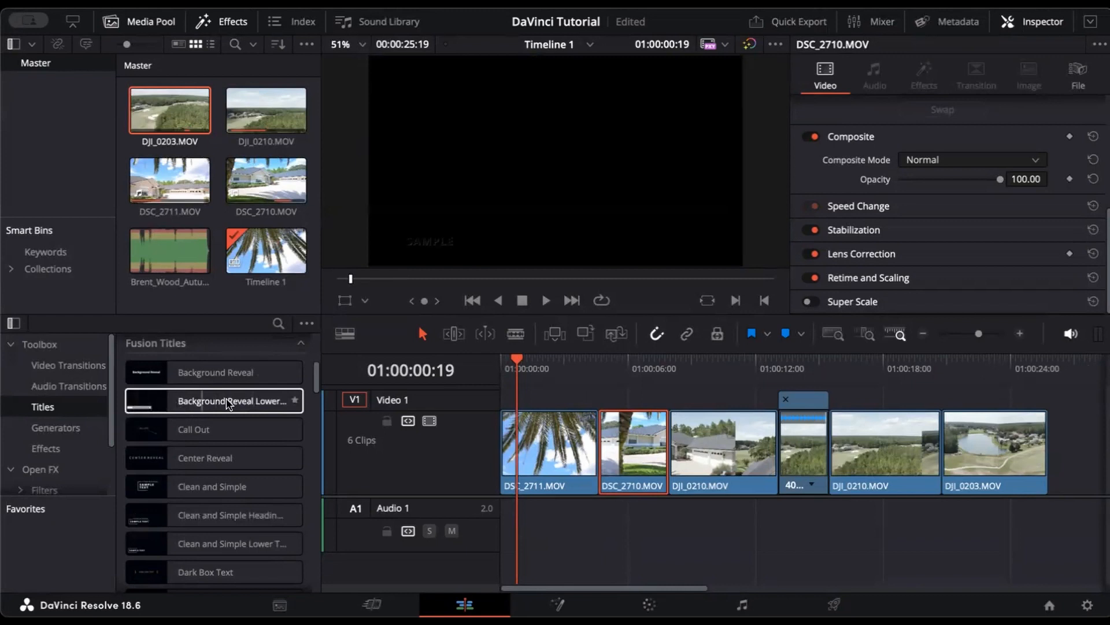
scroll(235, 403, "down", 3)
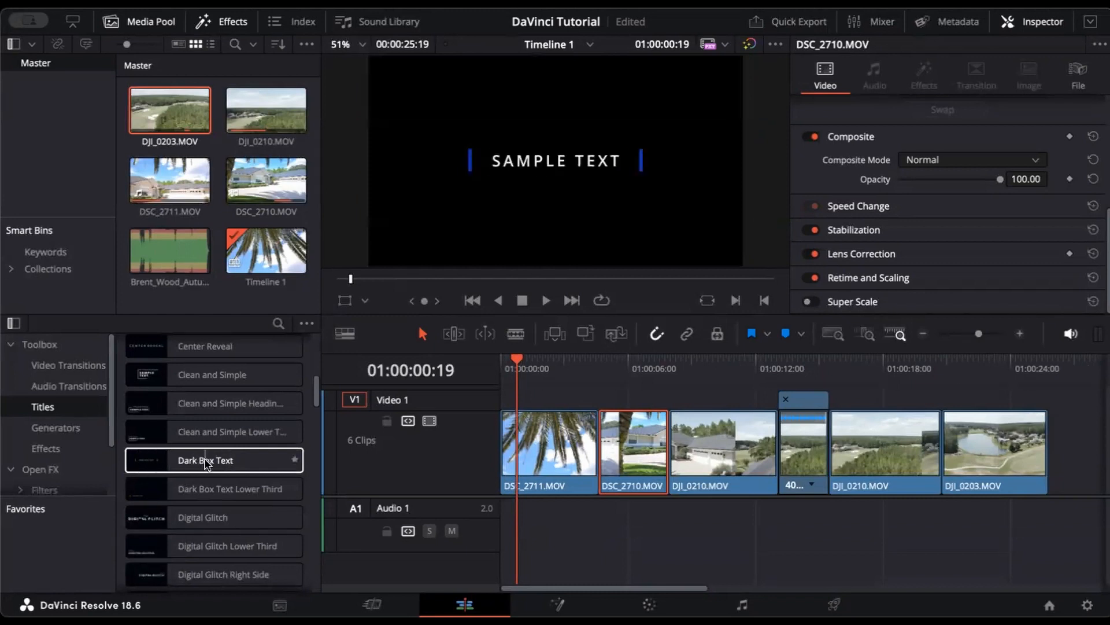
left_click_drag(205, 462, 486, 359)
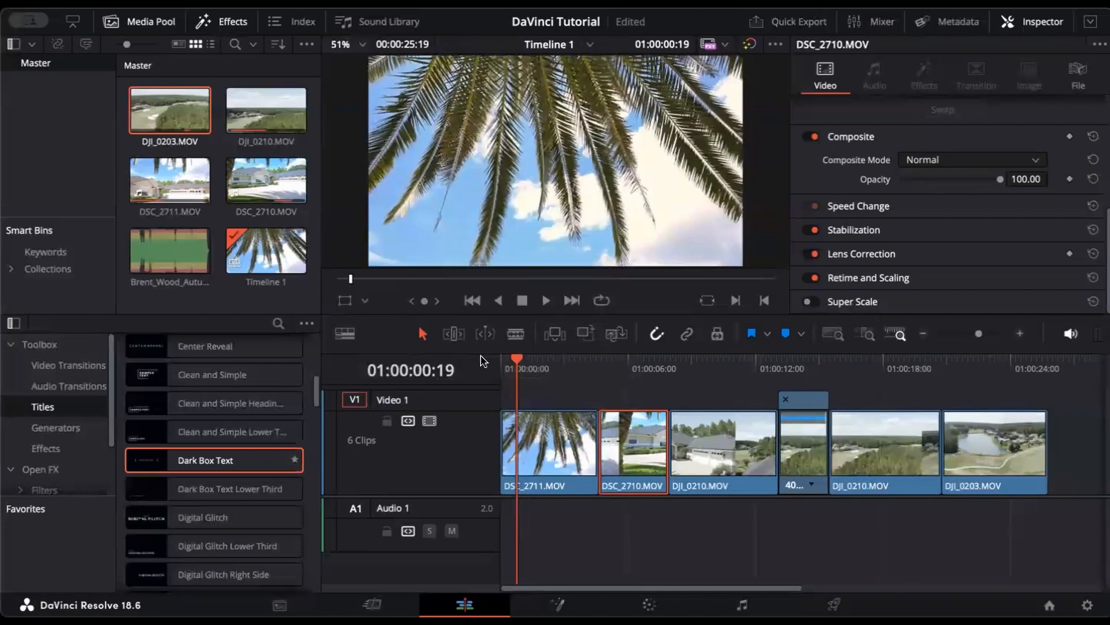
Step: Drop Dark Box Text above the clips at the timeline start and trim its end back 16 frames
left_click_drag(209, 460, 521, 396)
left_click_drag(270, 461, 572, 387)
left_click_drag(590, 426, 573, 428)
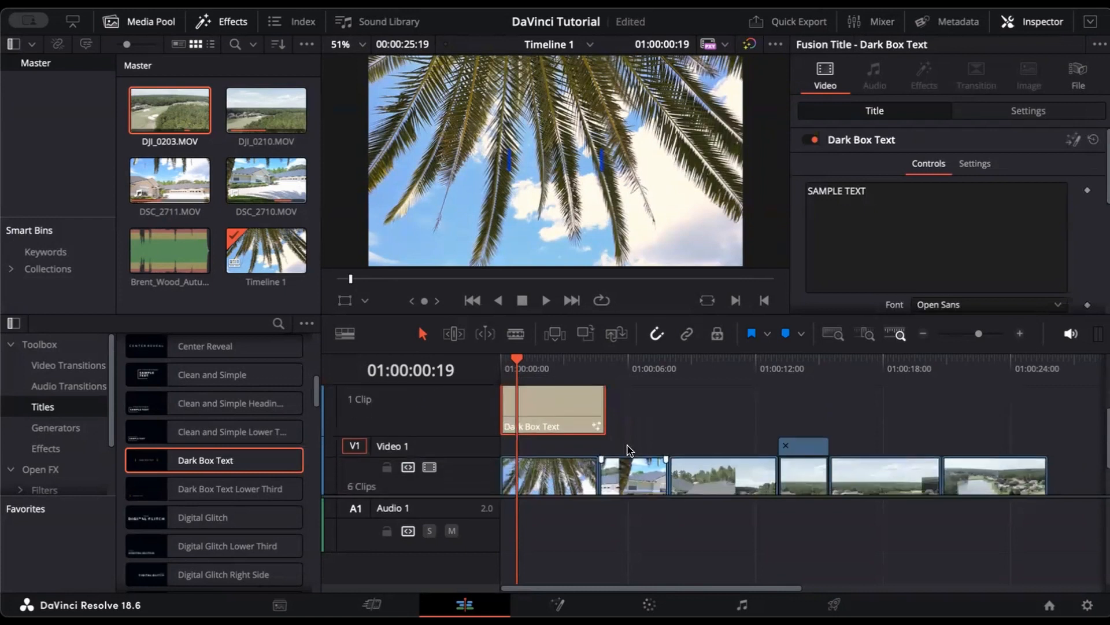
left_click(598, 369)
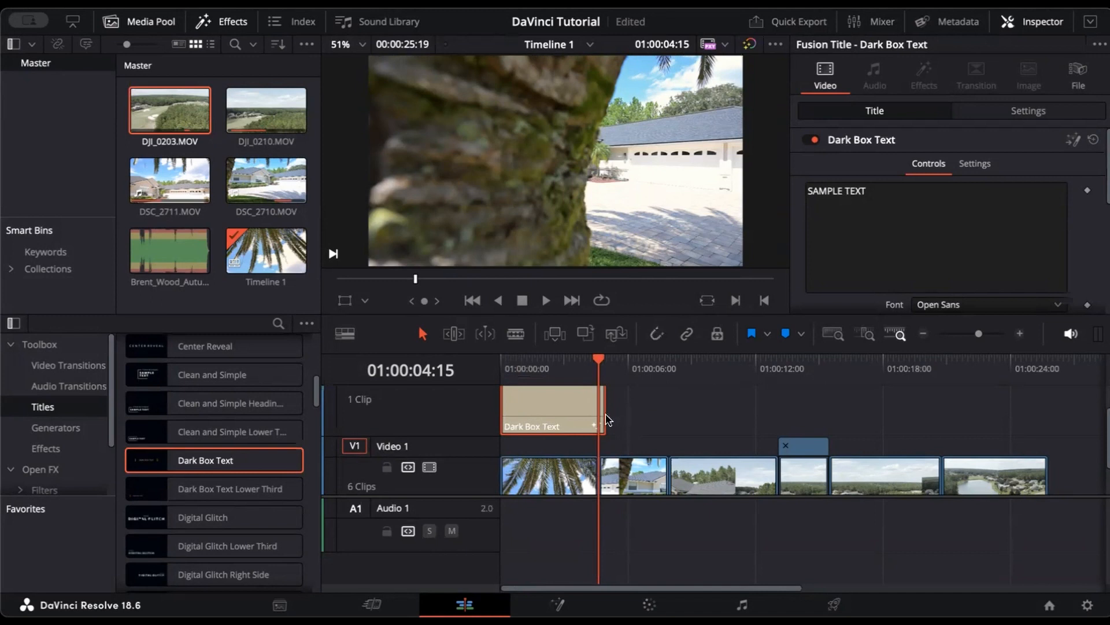
left_click_drag(605, 412, 591, 403)
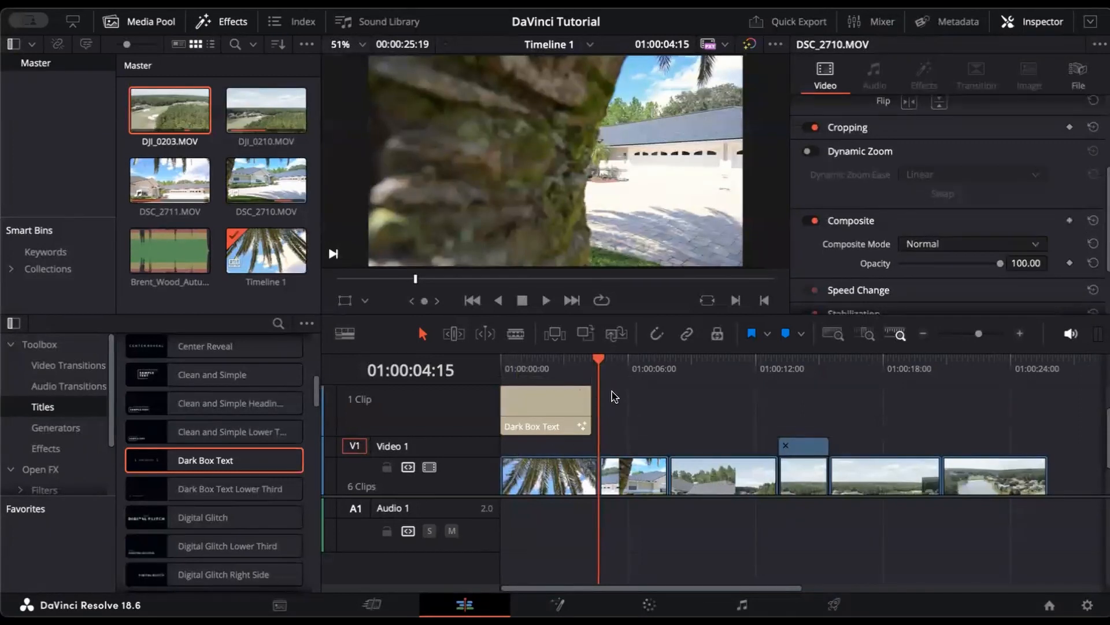
Step: Move the title onto the Video 2 track and preview it at 01:00:01:23
left_click(502, 365)
left_click(537, 416)
left_click_drag(537, 415, 542, 416)
left_click(552, 427)
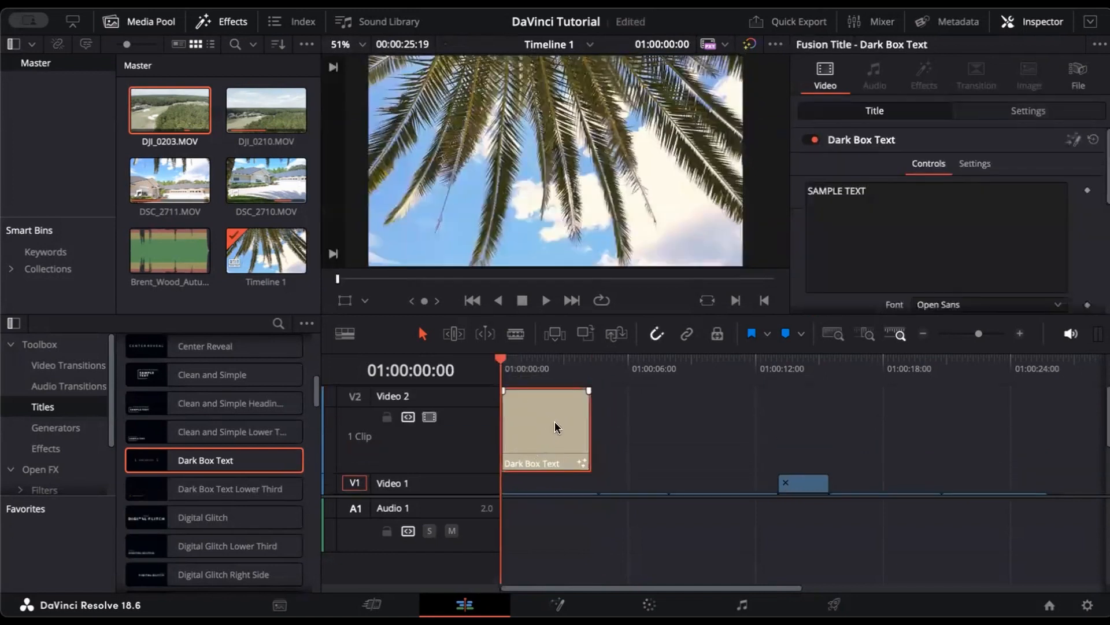
left_click(542, 368)
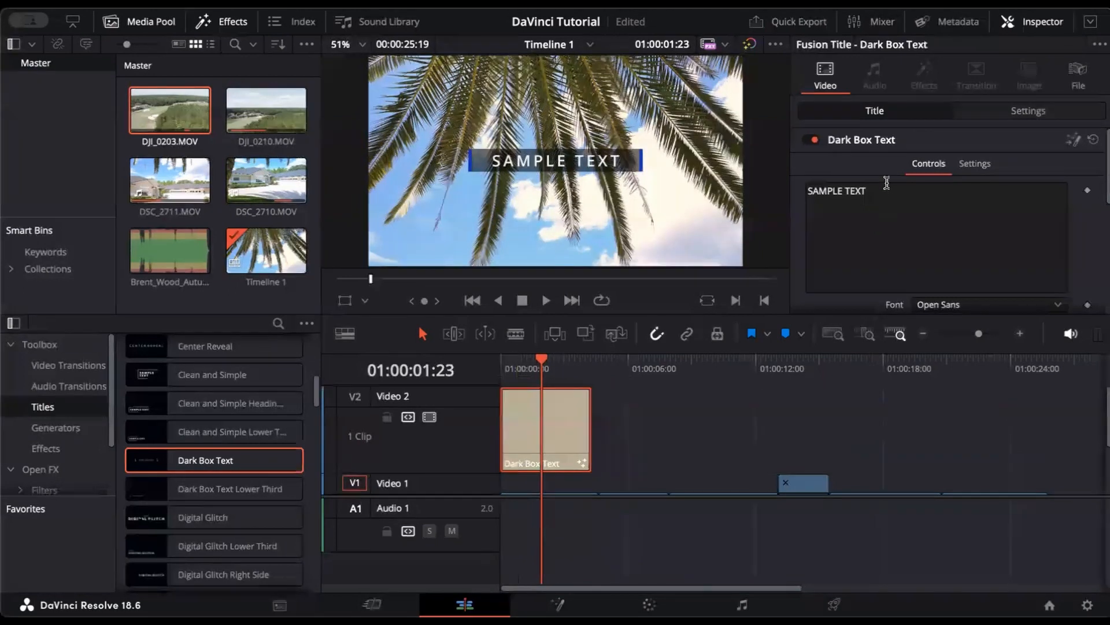
Step: Replace the SAMPLE TEXT placeholder with a two-line street address
left_click_drag(884, 189, 755, 189)
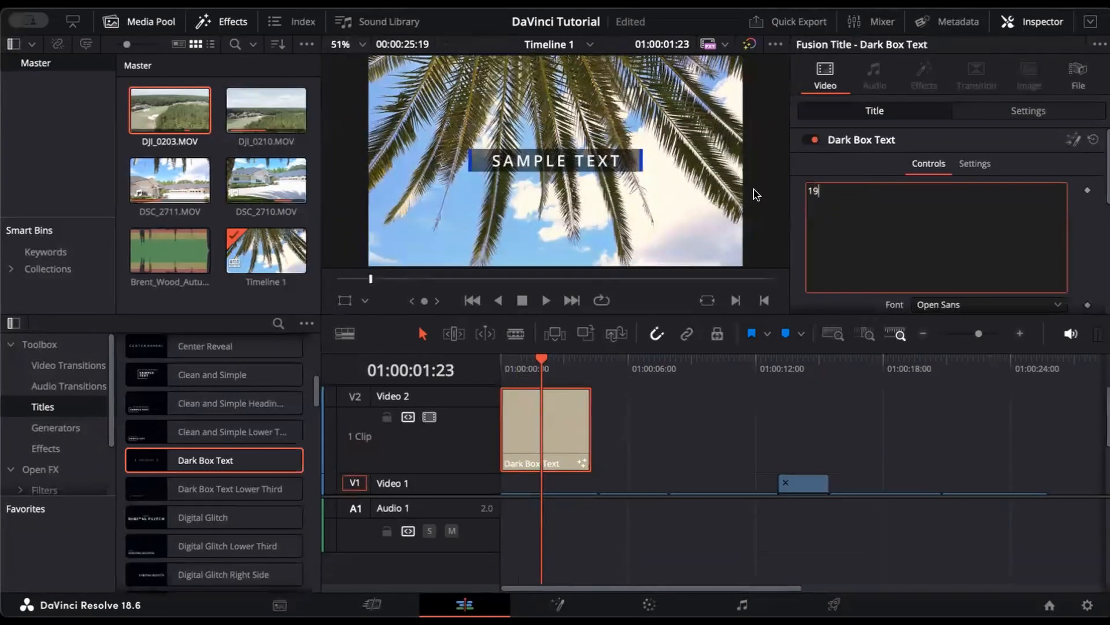
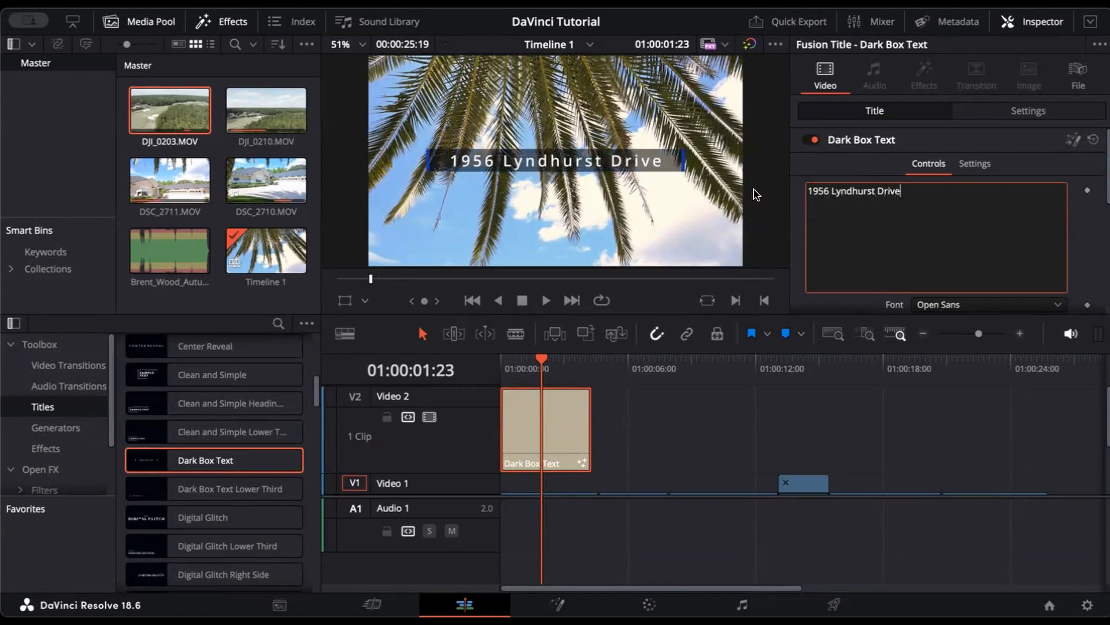
key("Return")
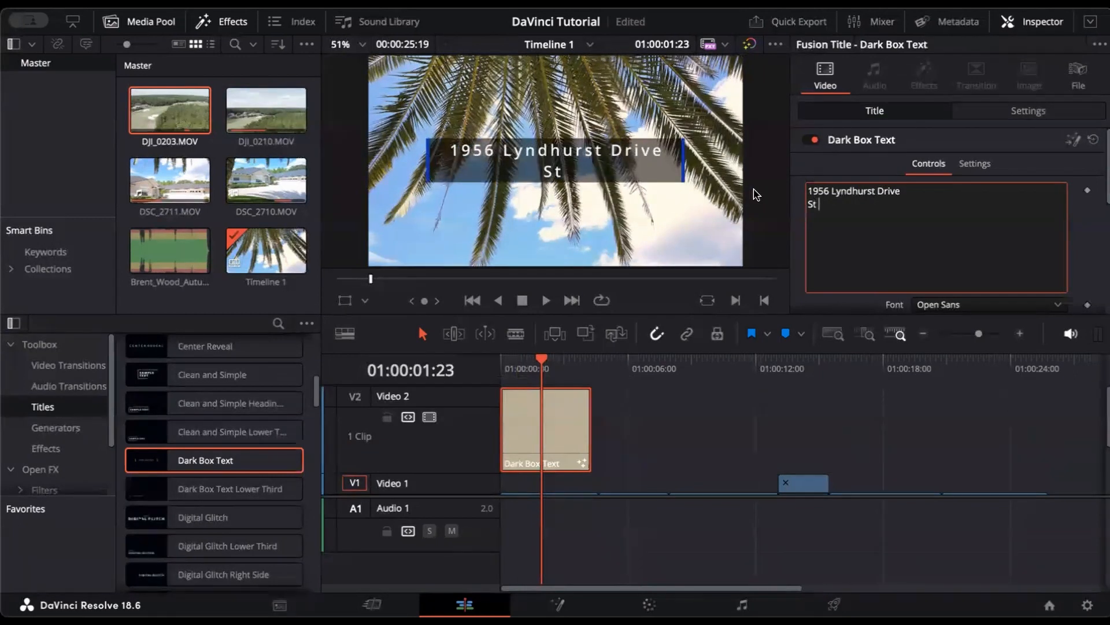
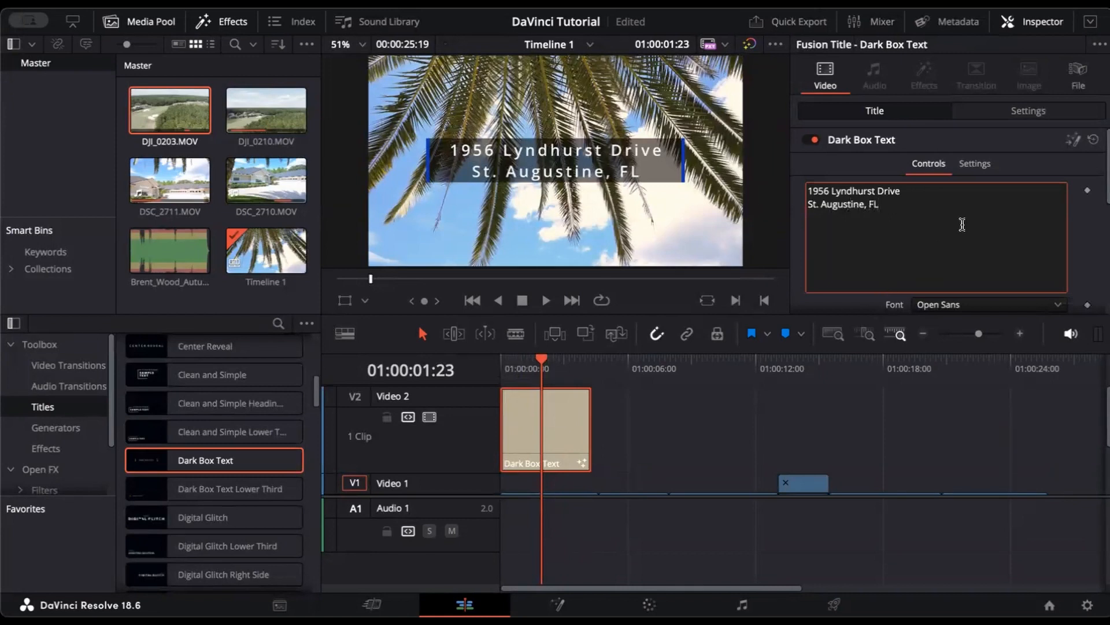
Step: Set the title font to PT Sans
scroll(973, 230, "down", 2)
scroll(973, 230, "down", 2)
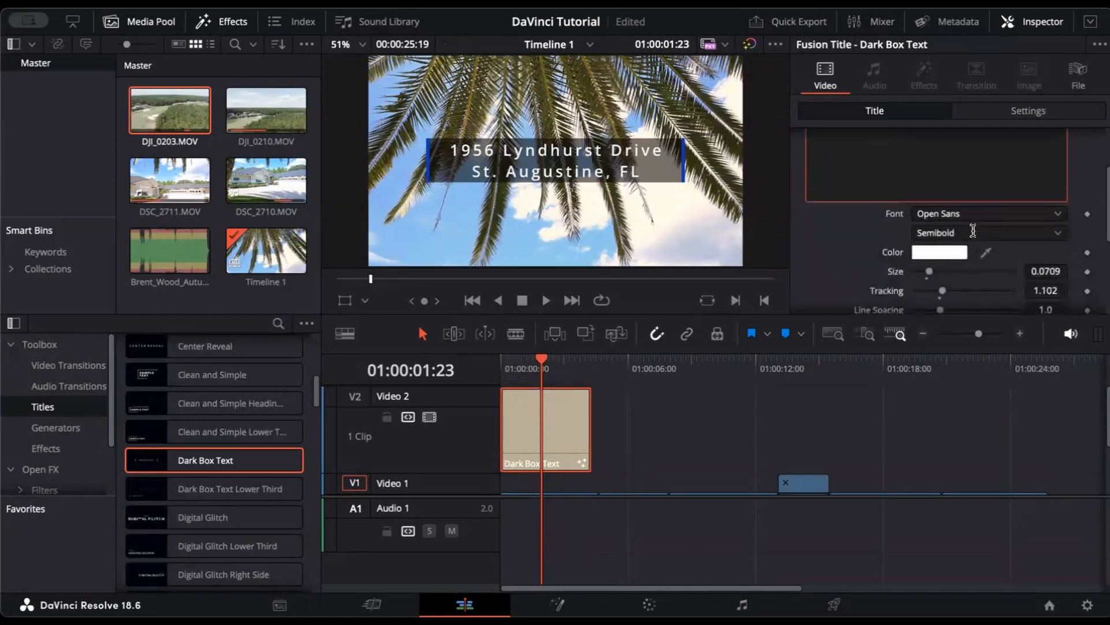
scroll(974, 230, "up", 4)
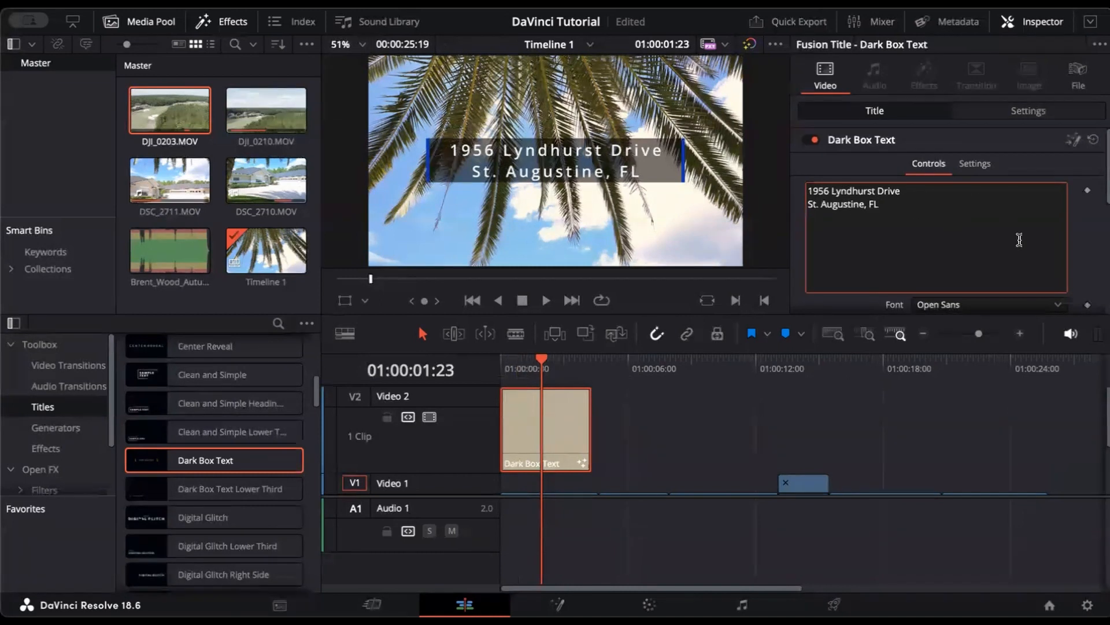
scroll(1019, 240, "down", 4)
left_click(964, 206)
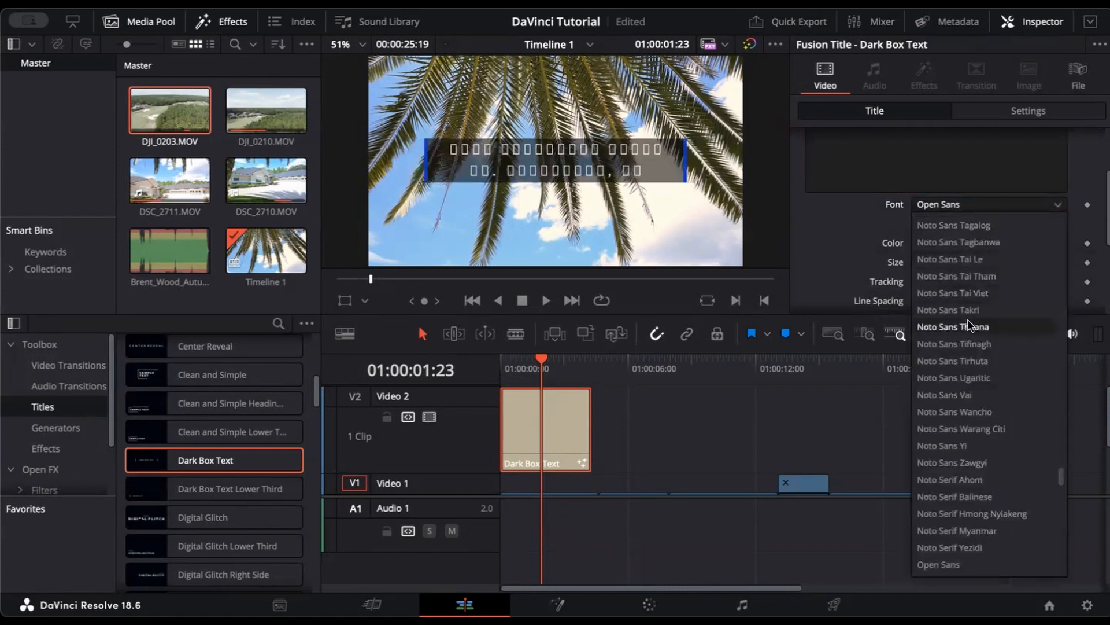
scroll(981, 504, "down", 6)
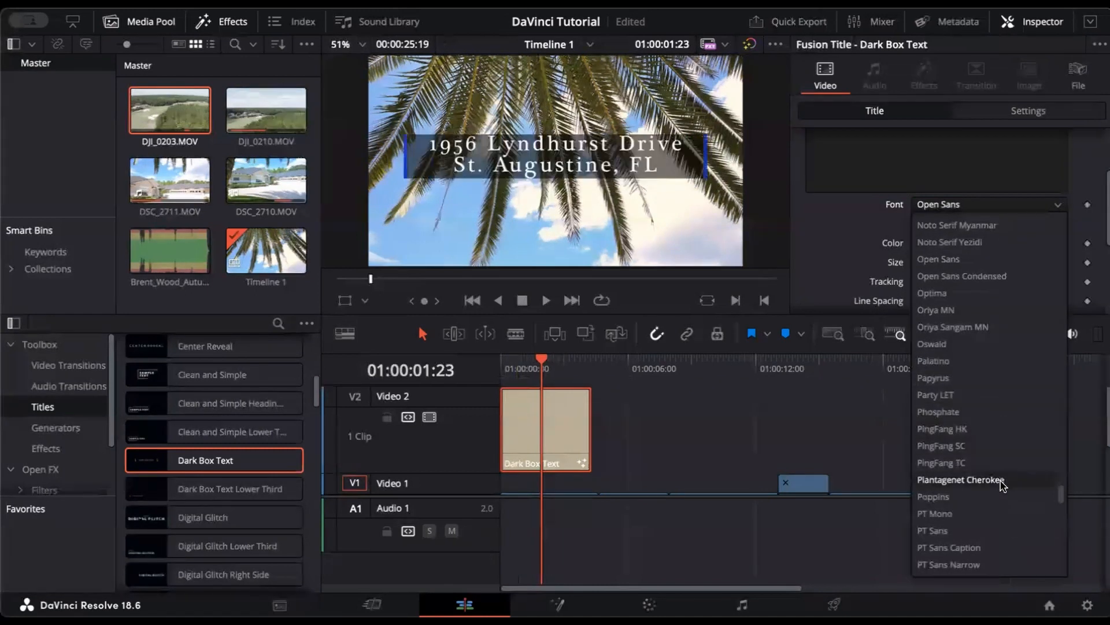
left_click(1005, 536)
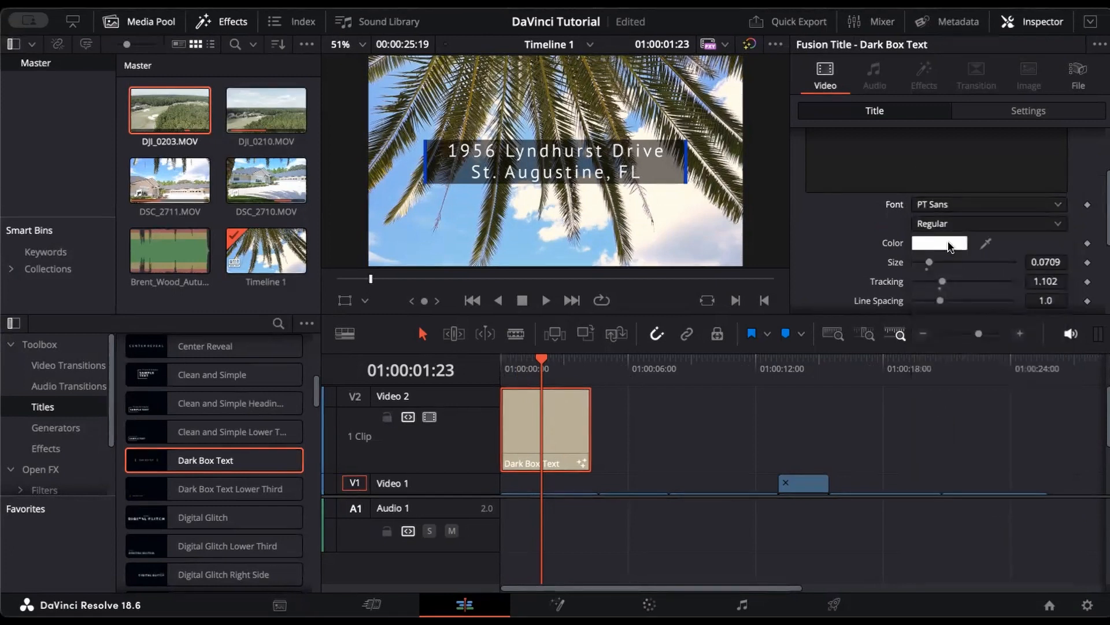
Step: Change the title's font style to Bold Italic
left_click(948, 248)
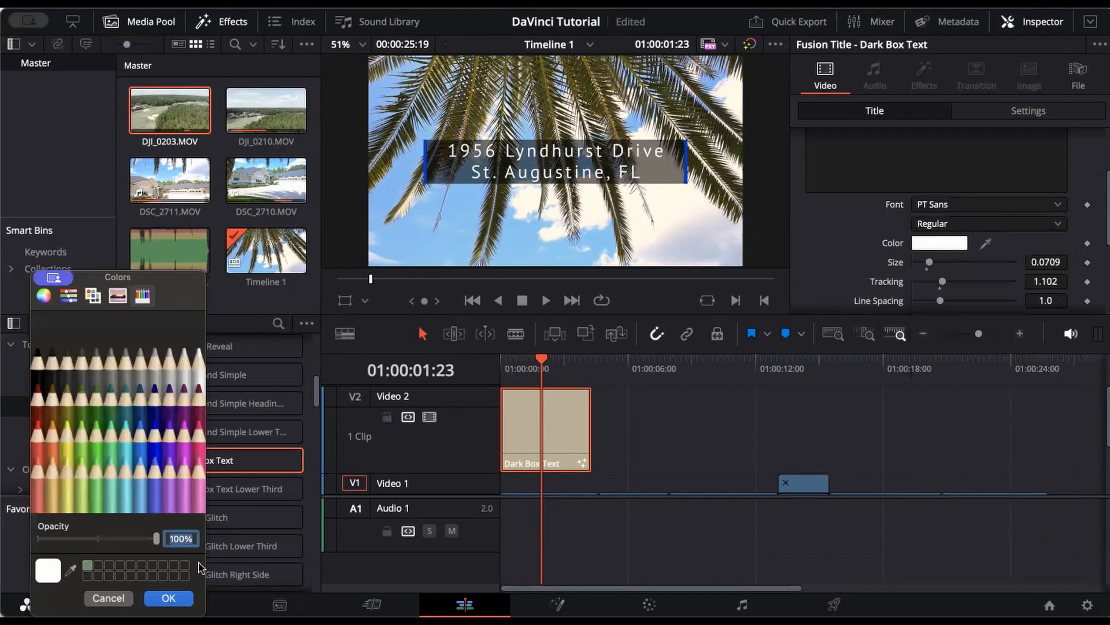
left_click(108, 598)
left_click(986, 227)
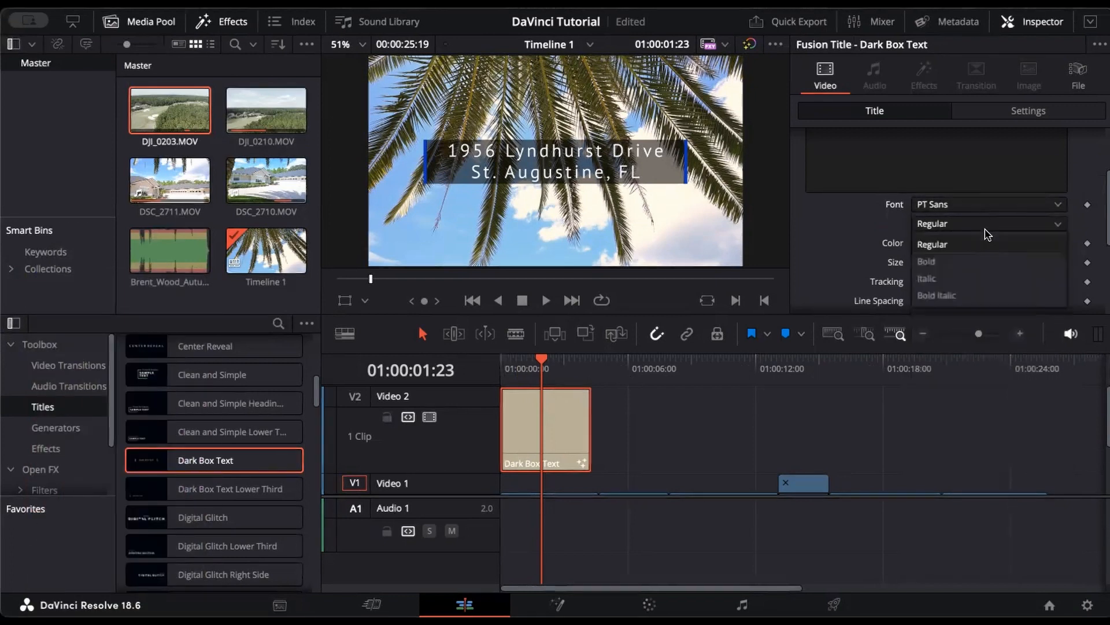
left_click(988, 234)
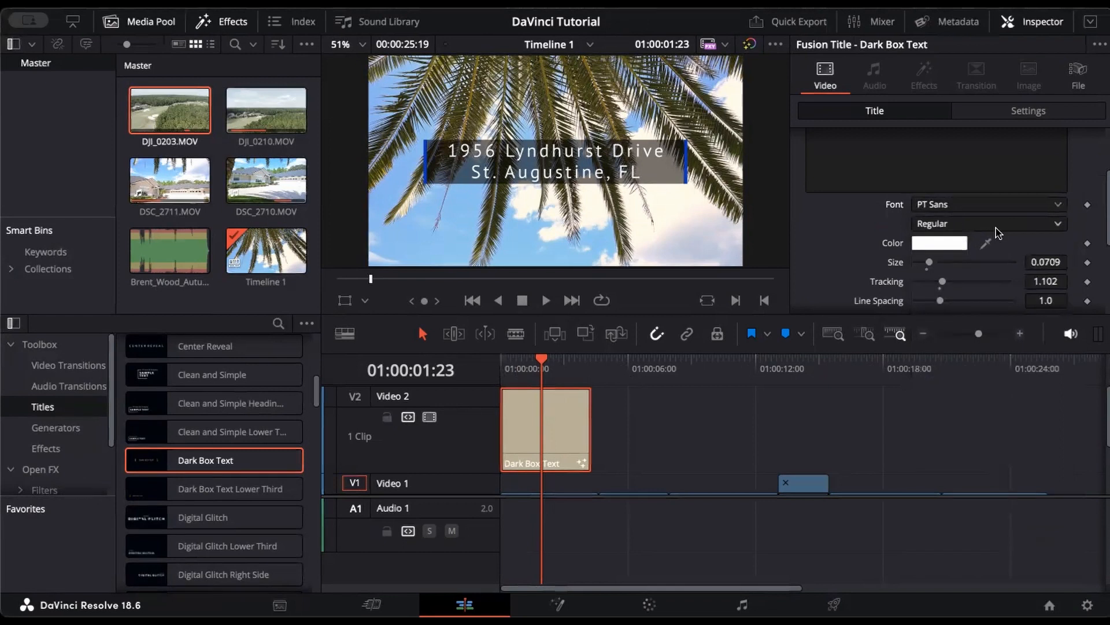
left_click(944, 227)
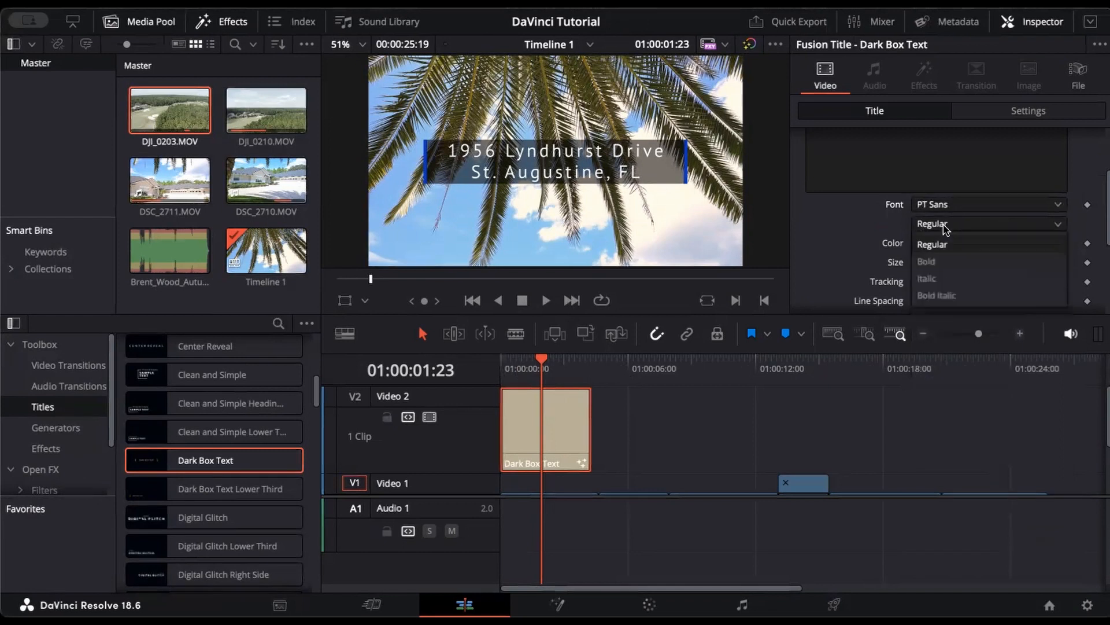
left_click(950, 300)
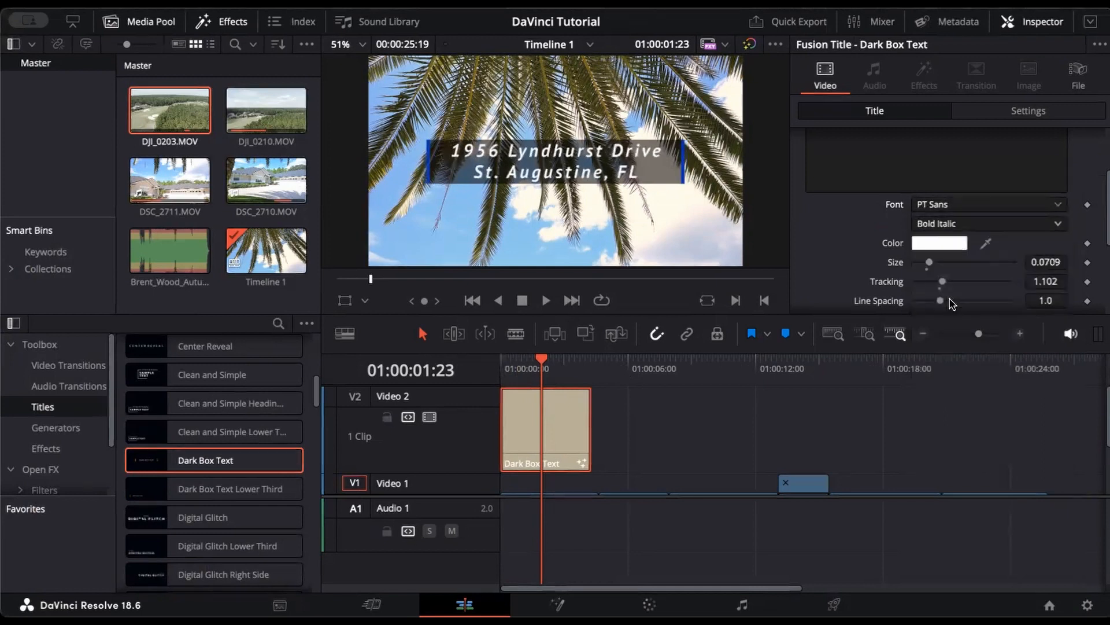
Step: Try green, lavender, lime and brown for the text, then keep it white (Snow)
left_click(924, 247)
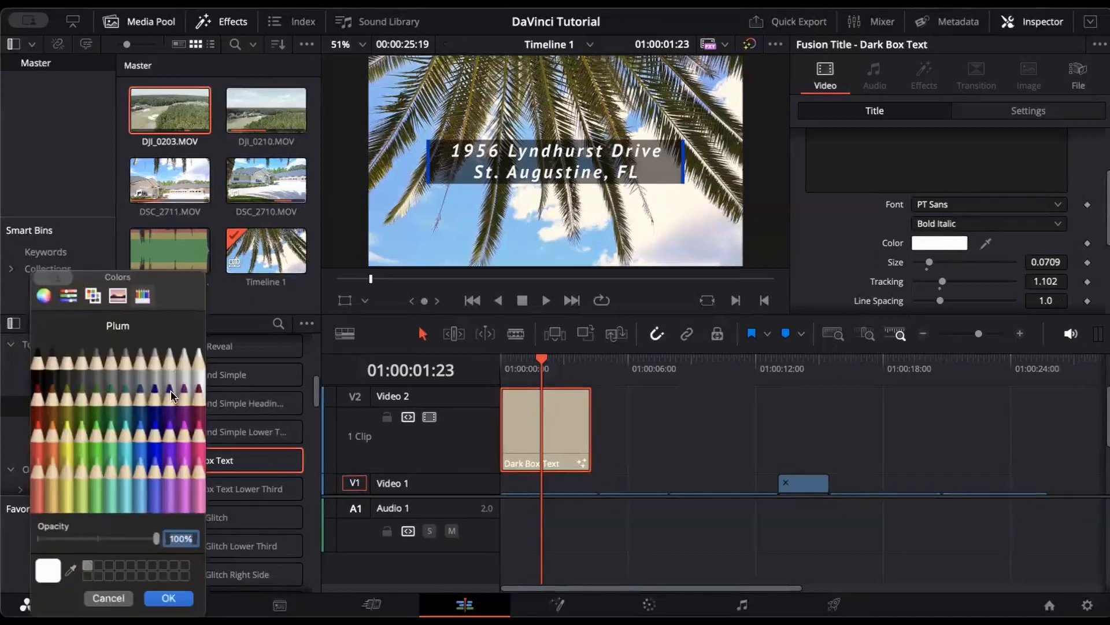
left_click(95, 431)
left_click(169, 474)
left_click(75, 426)
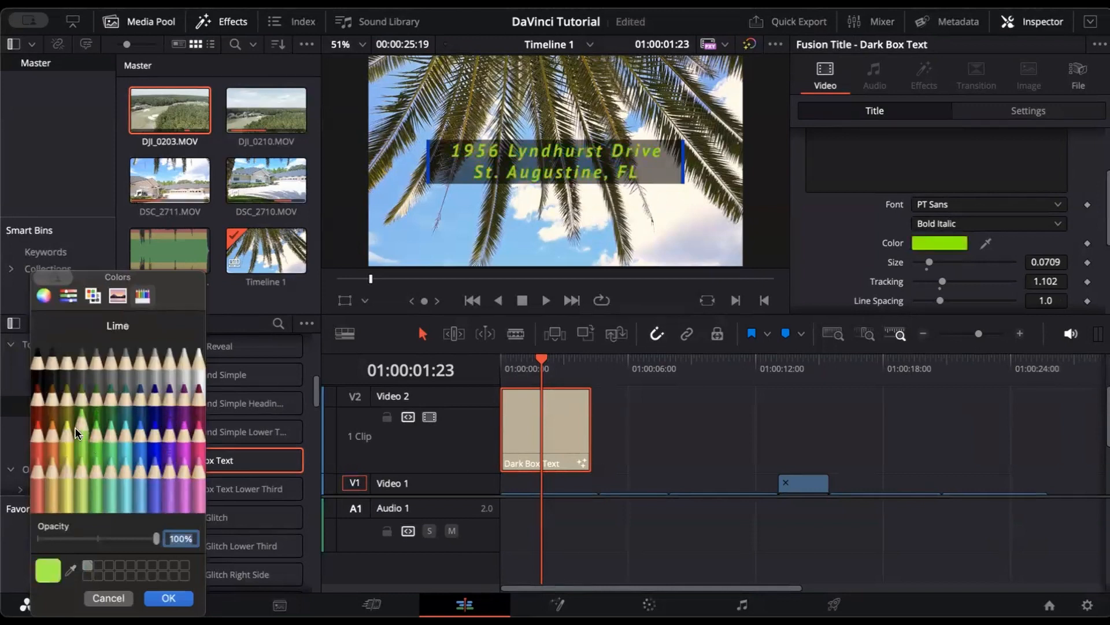
left_click(47, 403)
left_click(196, 368)
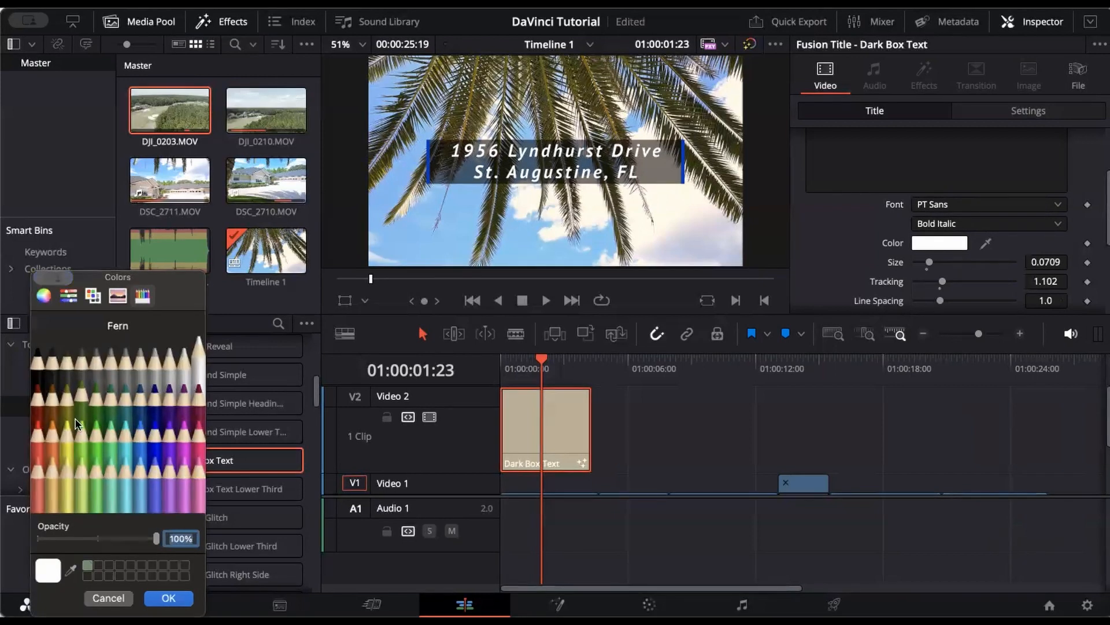
left_click(168, 598)
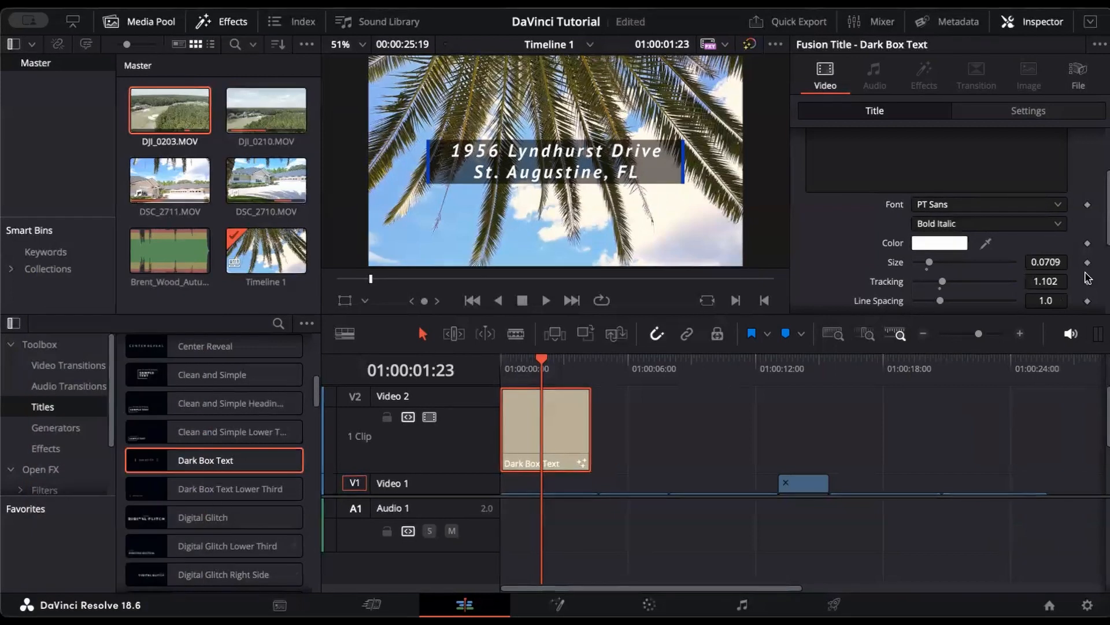
Step: Set the title text Size to 0.0906, Tracking to 1.102 and Line Spacing to 1.0
scroll(923, 254, "down", 3)
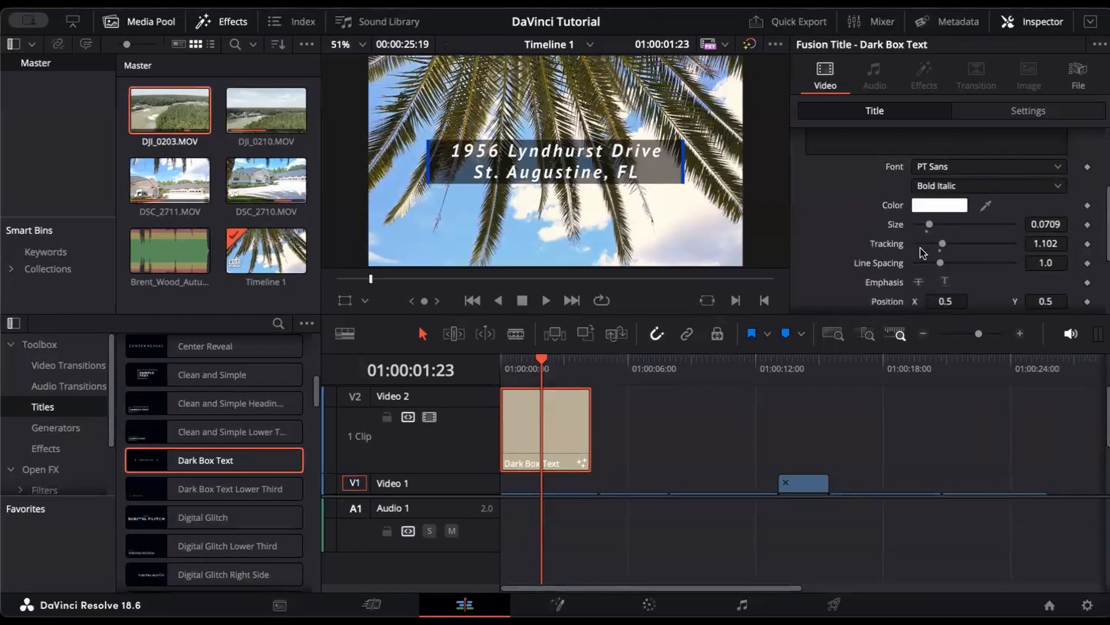
left_click_drag(929, 227, 936, 232)
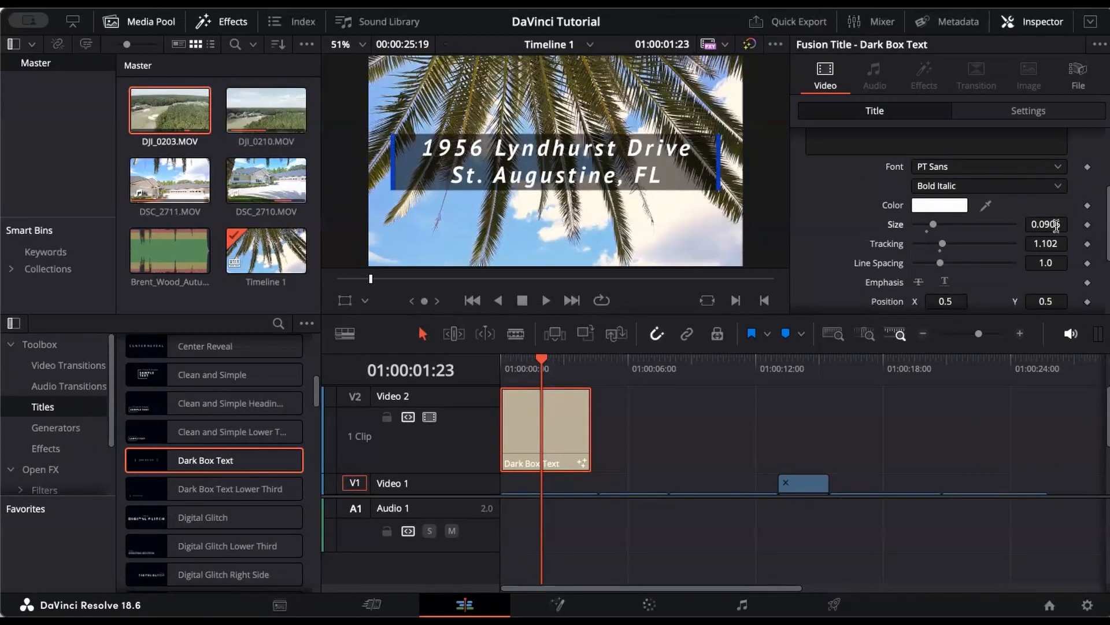
left_click_drag(944, 249, 942, 259)
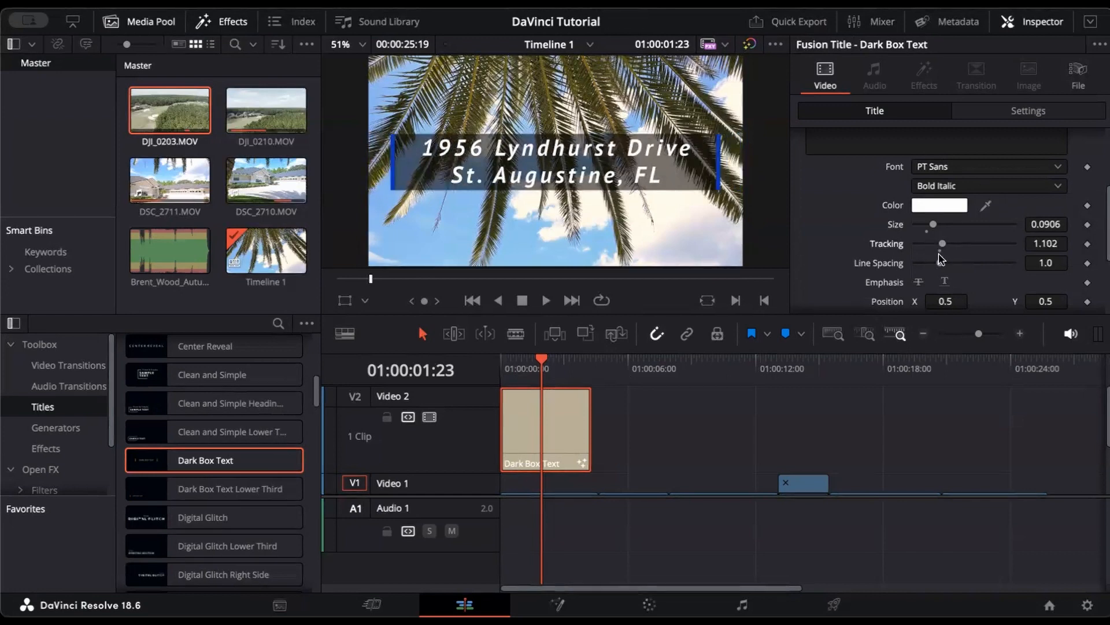
mouse_move(940, 265)
left_mouse_down()
mouse_move(965, 268)
mouse_move(942, 271)
left_mouse_up()
scroll(1013, 288, "down", 3)
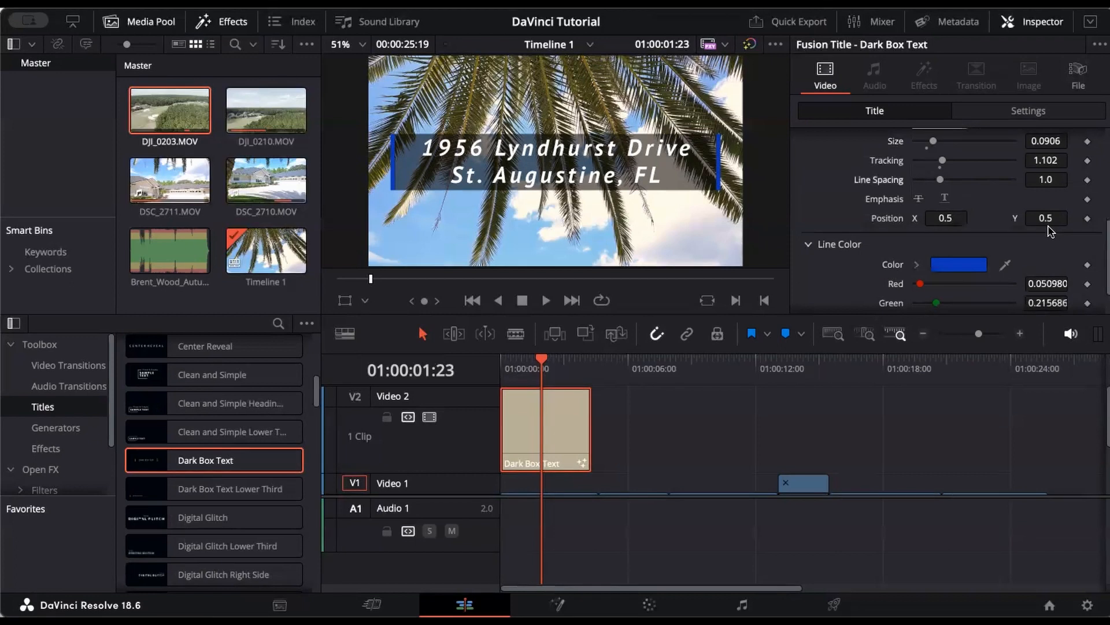
scroll(1051, 231, "down", 1)
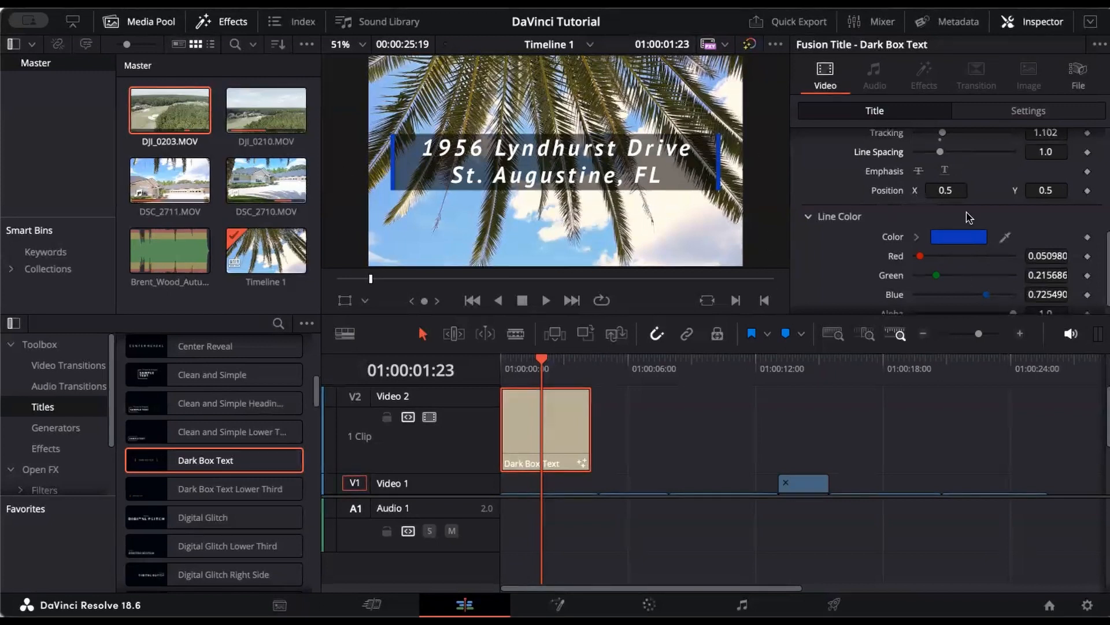
Step: Try several Line Color swatches and settle on Banana yellow (R 1.0, G 0.988, B 0.475)
left_click(971, 242)
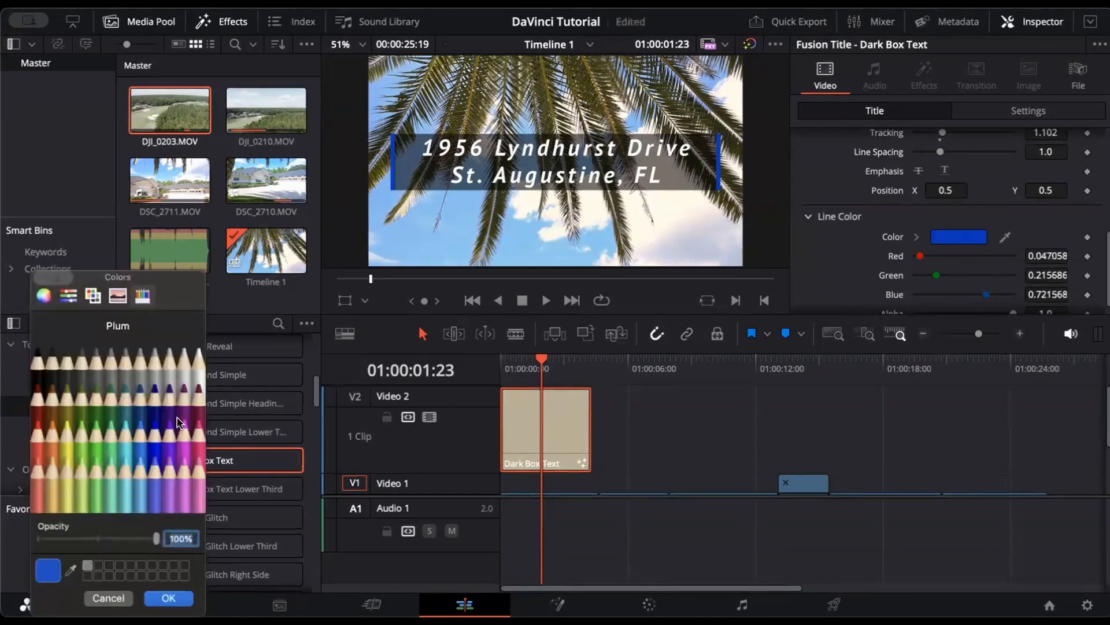
left_click(126, 433)
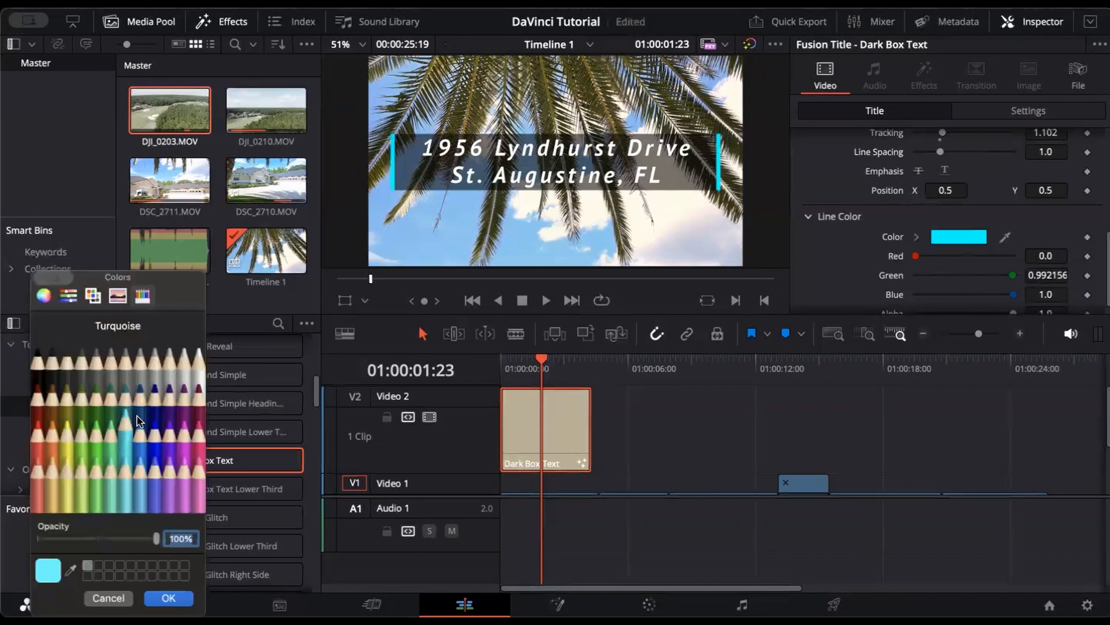
left_click(198, 373)
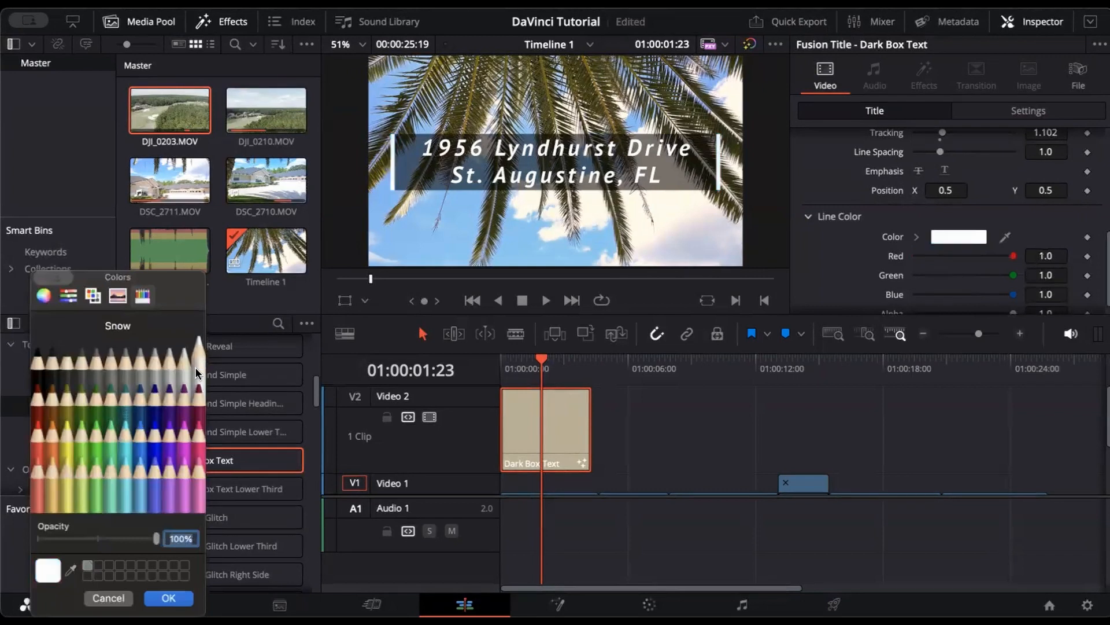
left_click(38, 363)
left_click(155, 454)
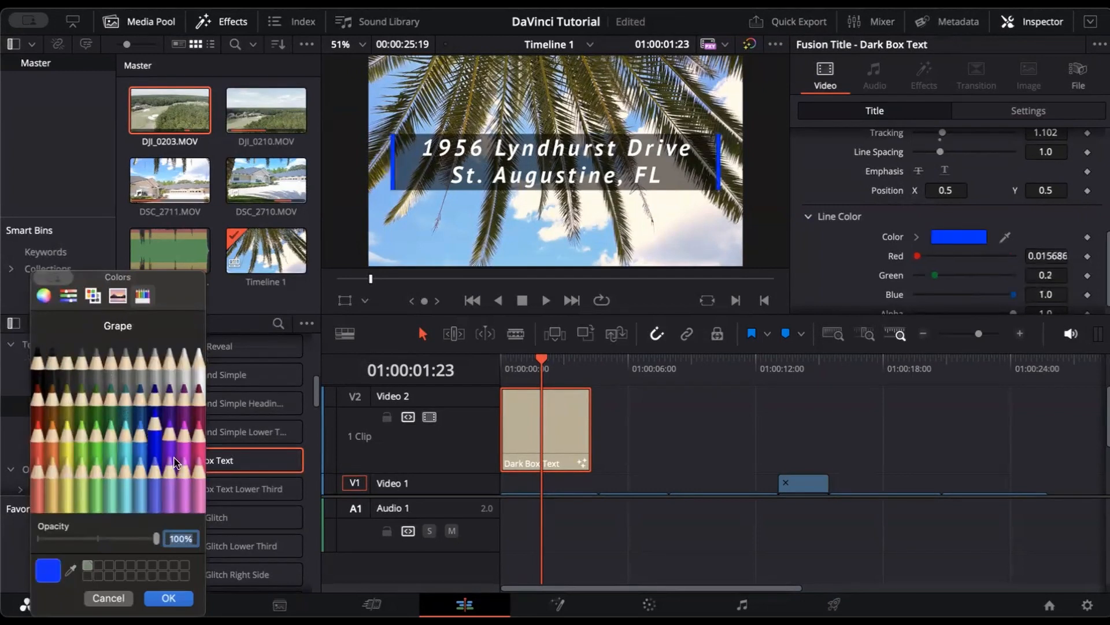
left_click(79, 488)
left_click(62, 488)
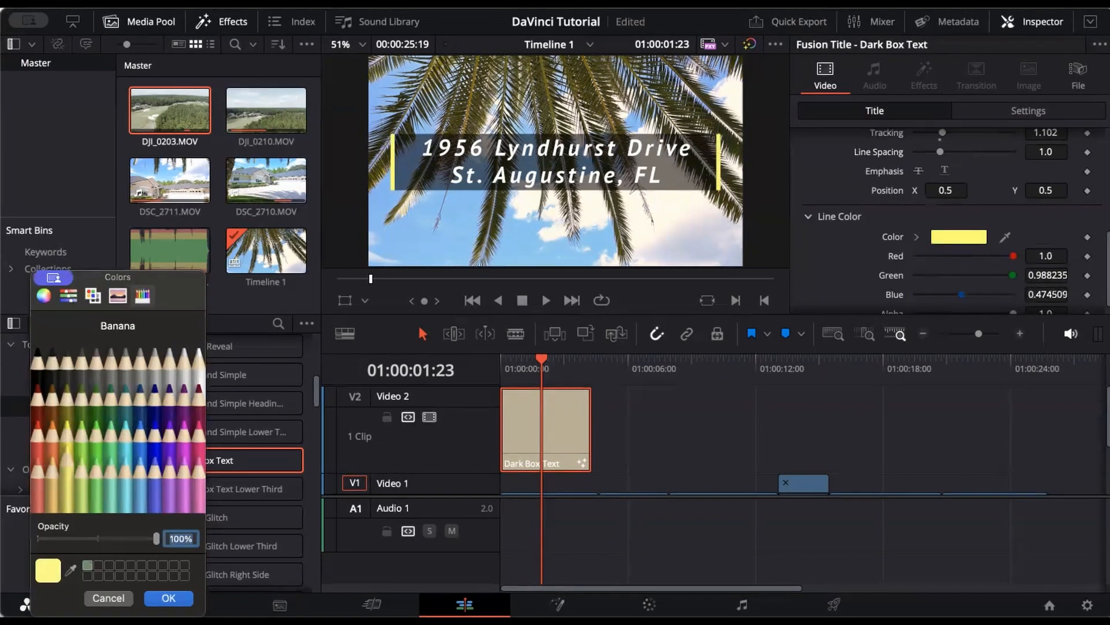
left_click(168, 598)
scroll(908, 299, "down", 1)
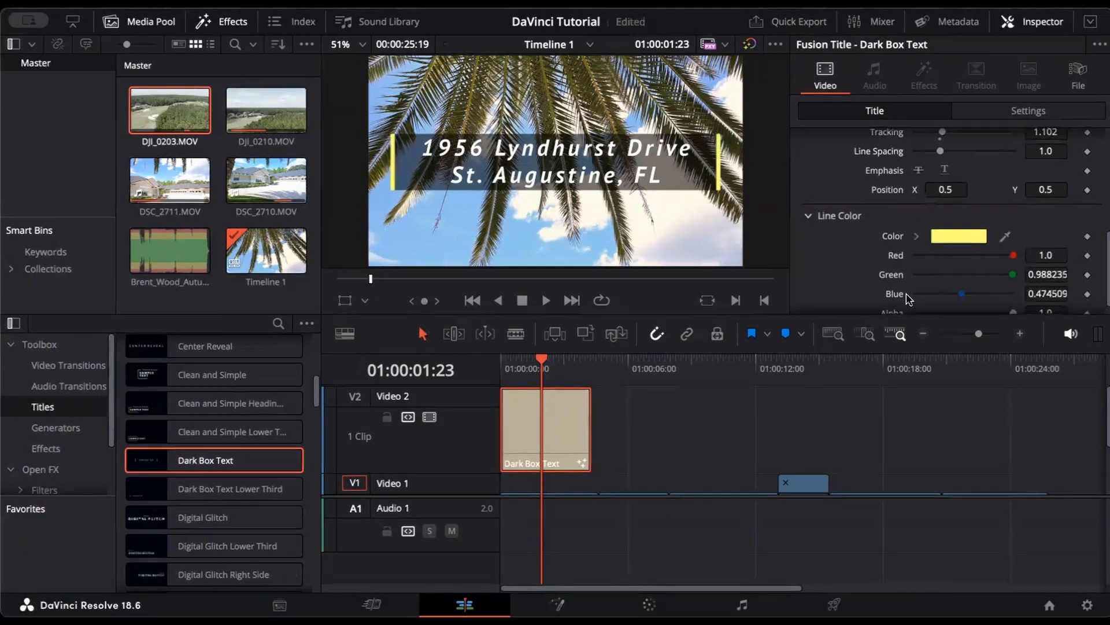
scroll(641, 454, "down", 3)
scroll(641, 454, "up", 3)
scroll(641, 454, "down", 1)
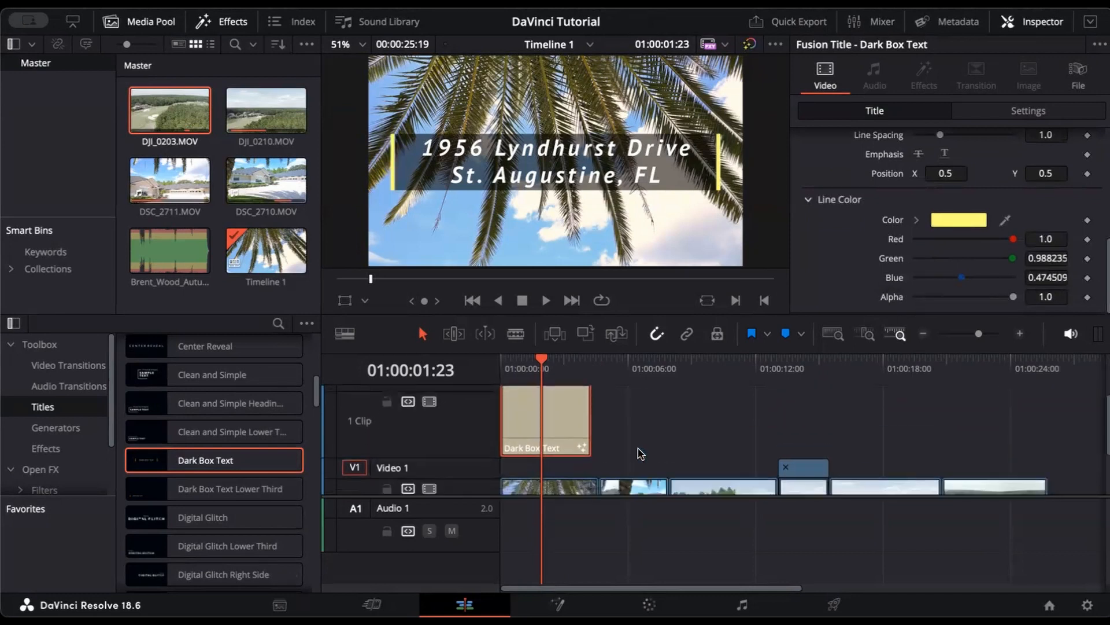
Step: Add a Cross Dissolve to both the start and end of the Dark Box Text clip
left_click(55, 367)
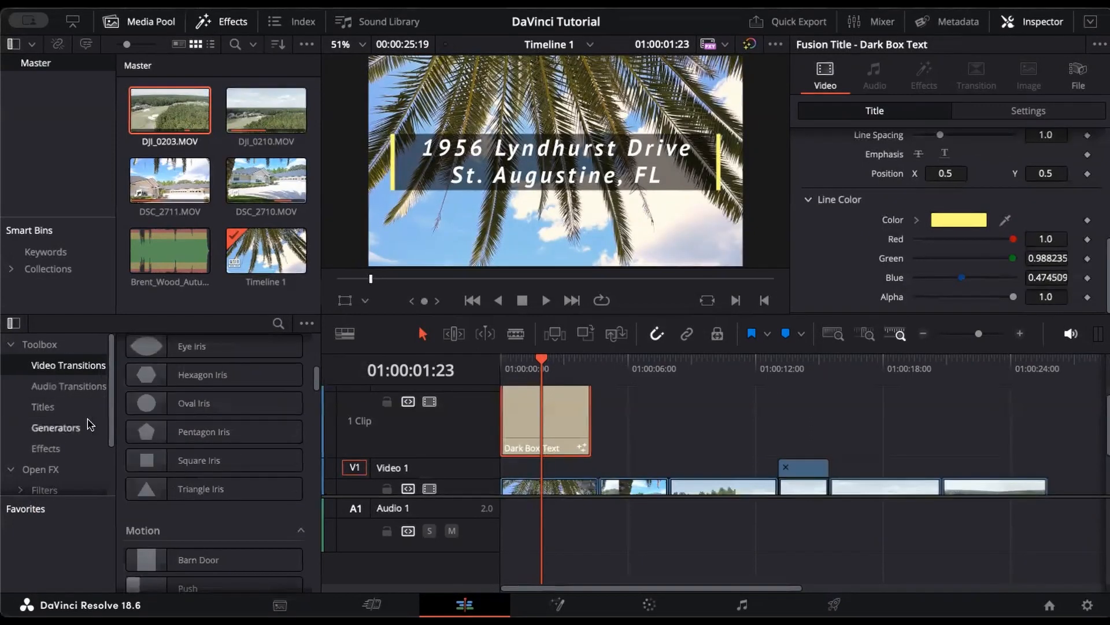
scroll(234, 398, "up", 5)
left_click(223, 433)
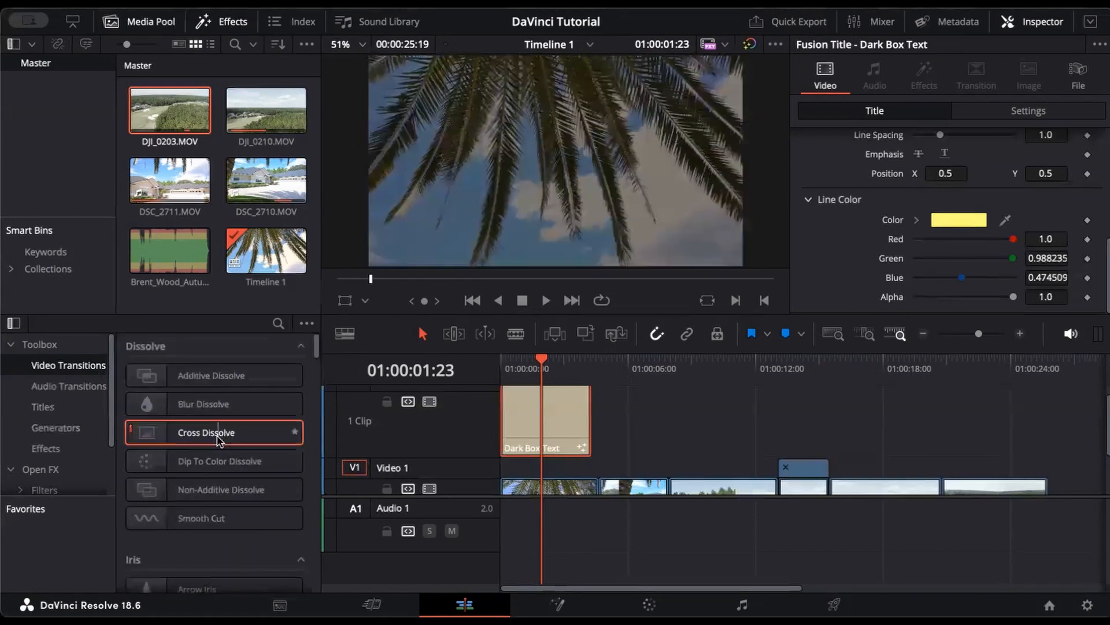
left_click_drag(219, 441, 521, 421)
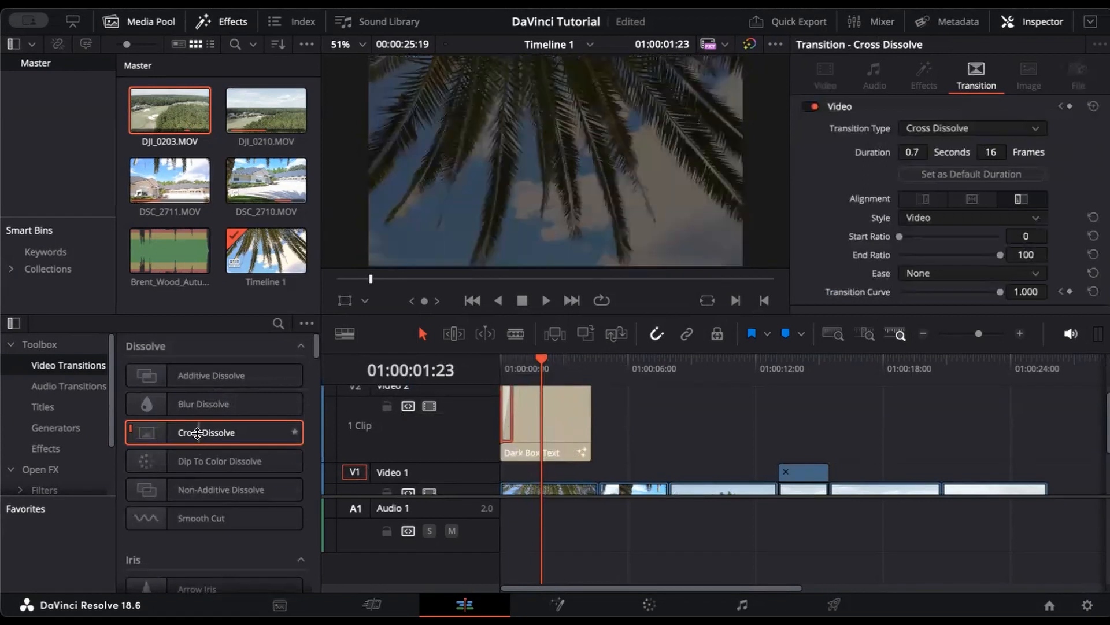
left_click_drag(197, 434, 579, 423)
Step: Lengthen the opening dissolve and play the title's fade-in from the timeline start
scroll(662, 412, "up", 1)
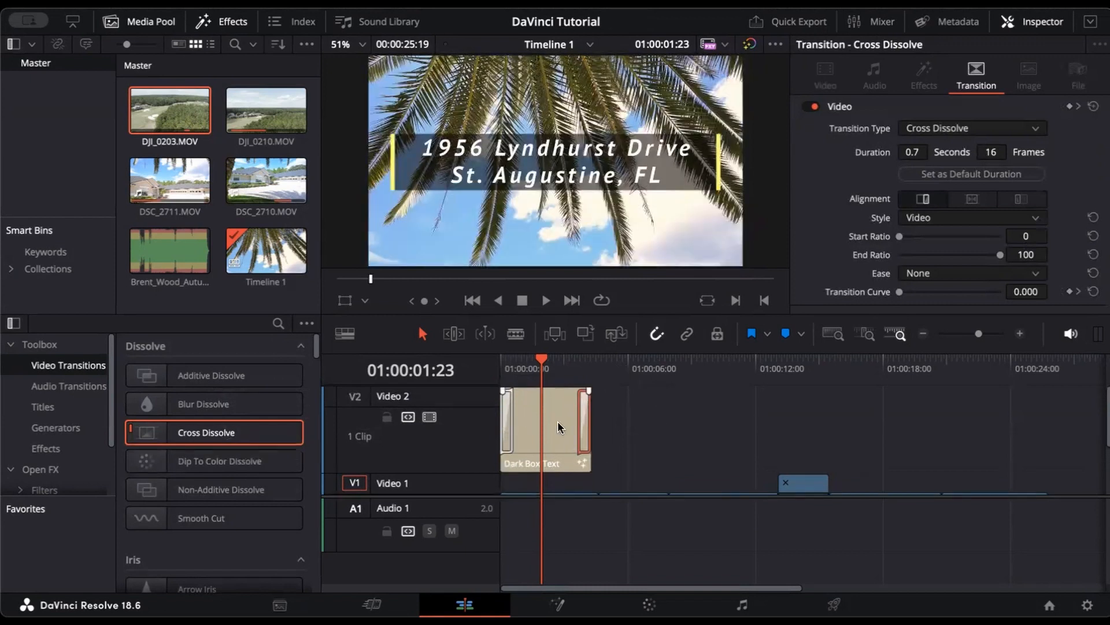
left_click_drag(513, 421, 538, 424)
key("Home")
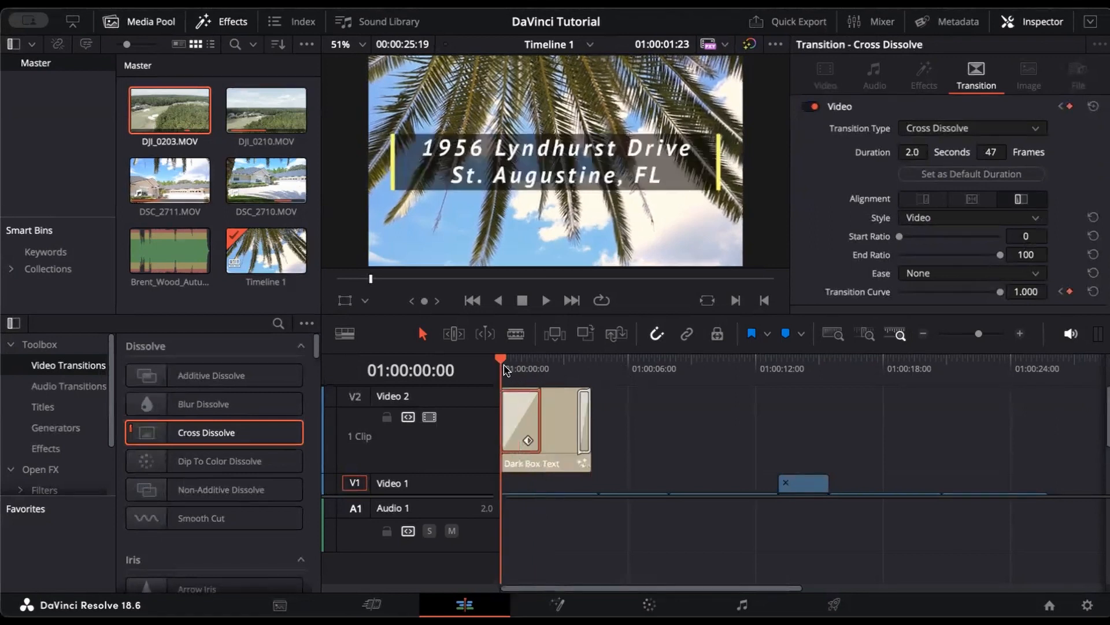
key("space")
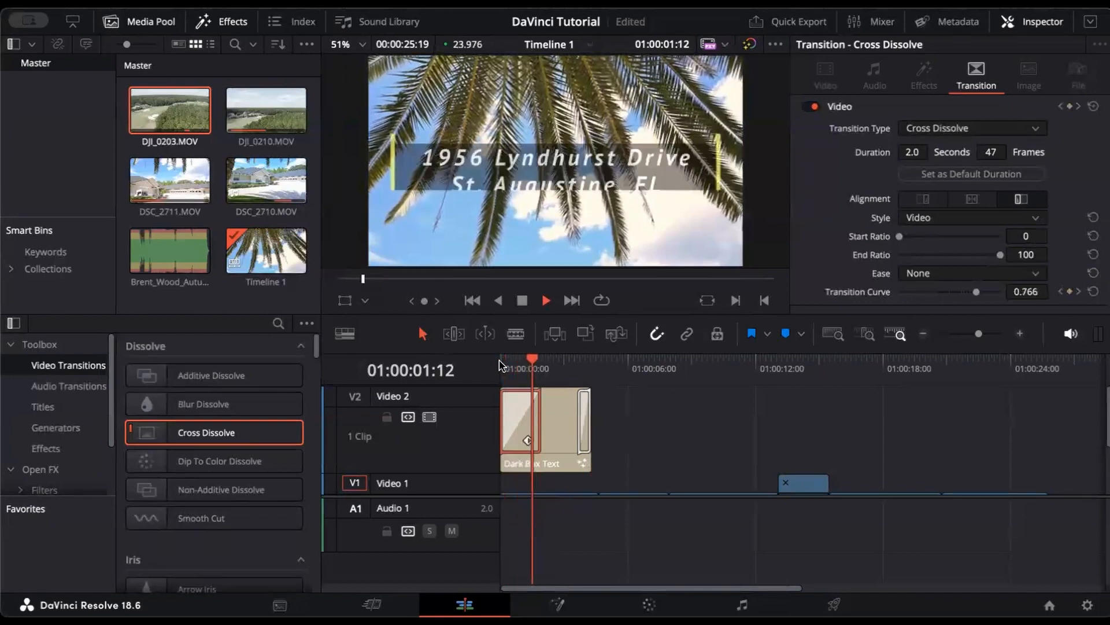
key("space")
Step: Shorten the dissolve to 0.6 seconds (15 frames) and replay the title's fade in and out
left_click_drag(539, 421, 512, 399)
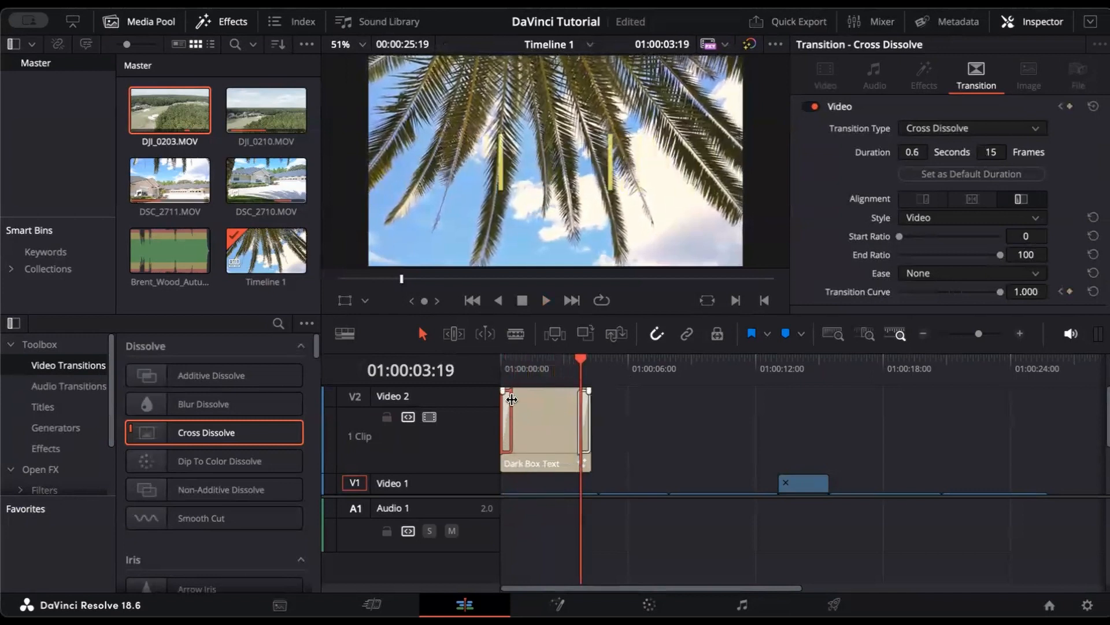
left_click(501, 364)
key("space")
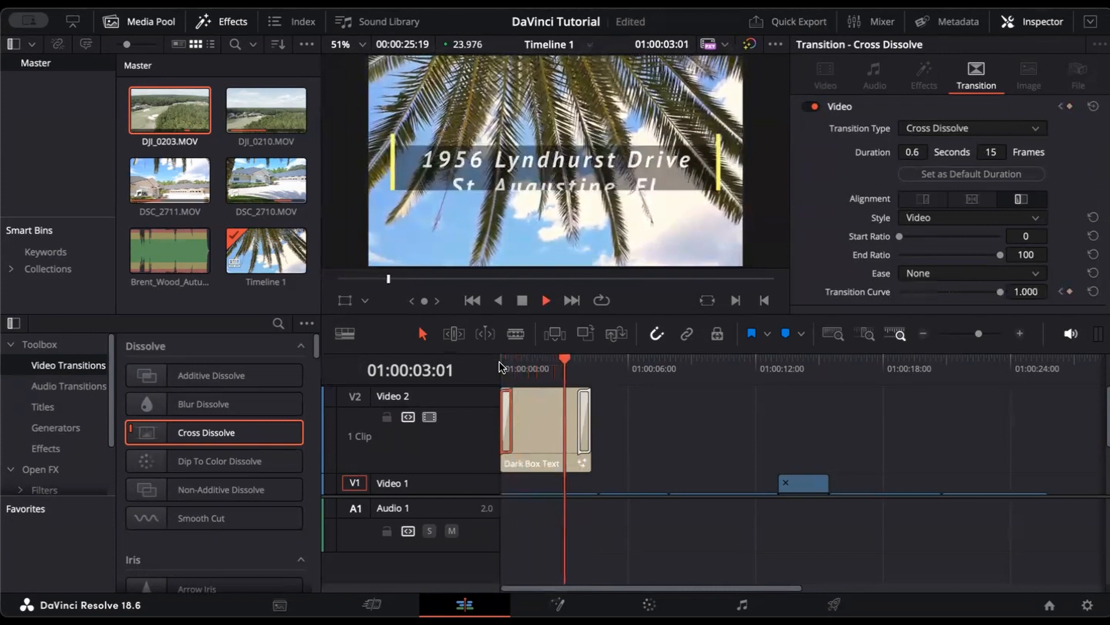
key("space")
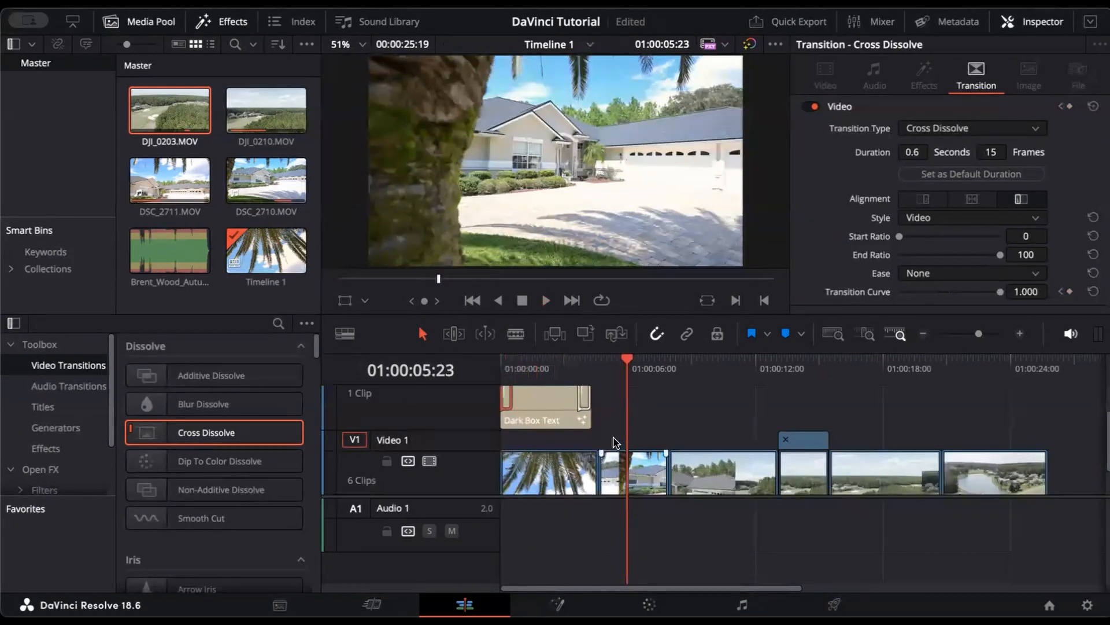
Step: Extend the end of the address title clip and turn snapping back on
mouse_move(590, 416)
left_mouse_down()
mouse_move(620, 420)
mouse_move(599, 419)
left_mouse_up()
left_click(657, 334)
left_click_drag(595, 419, 591, 418)
left_click(654, 336)
left_click(702, 440)
Step: Place Brent_Wood_Autumn_Drive_Instrumental_2_57.mp3 on Audio 1 under the clips and show the Mixer
scroll(702, 439, "down", 2)
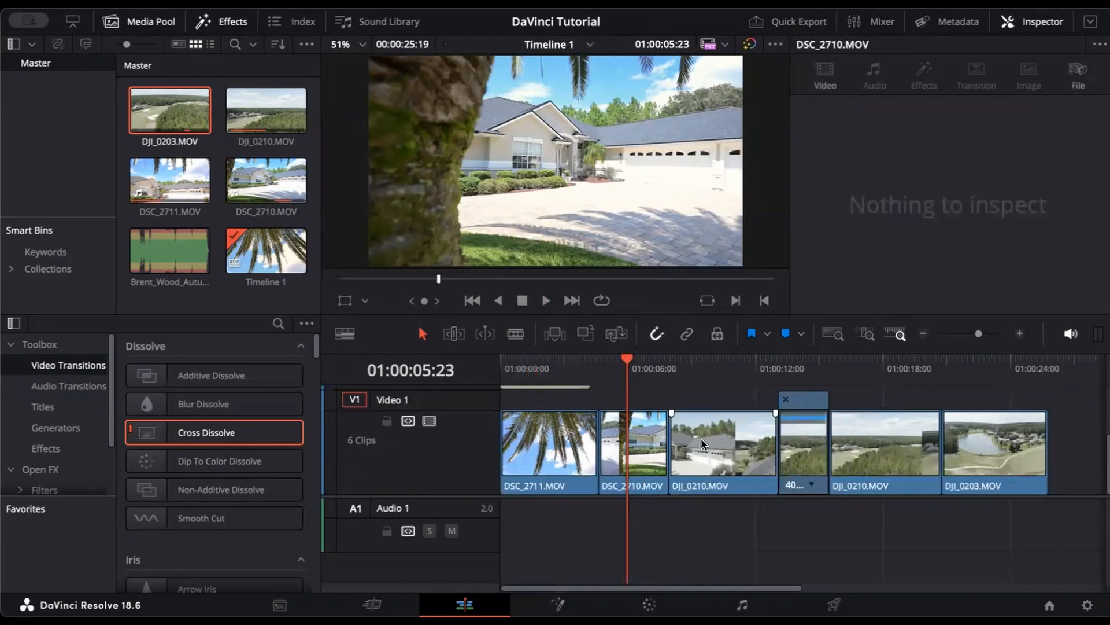
left_click(156, 261)
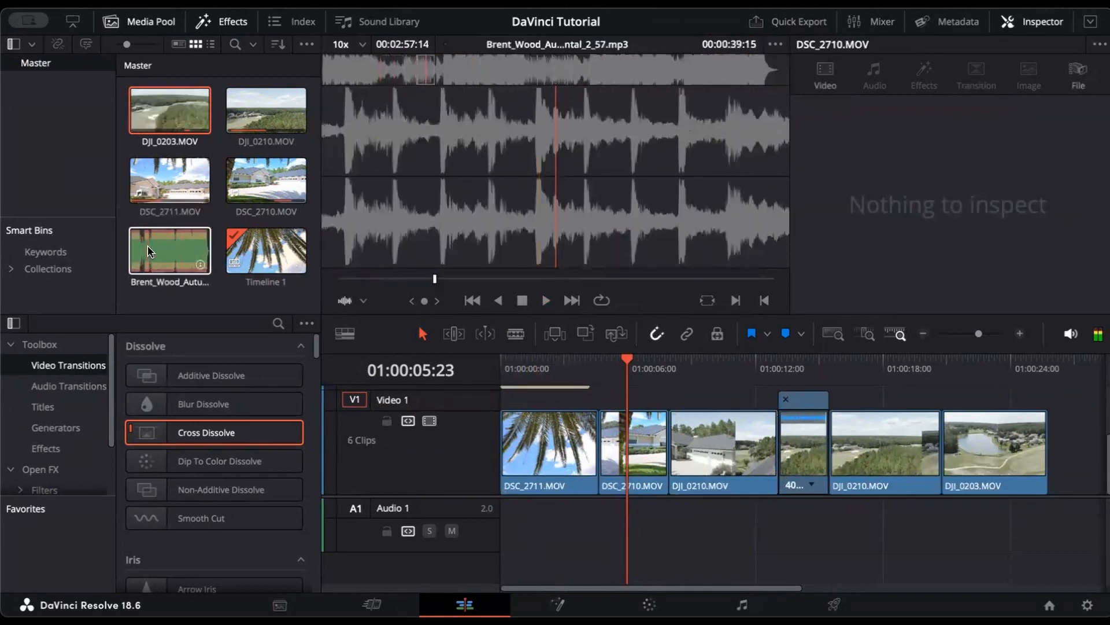
left_click_drag(148, 245, 504, 543)
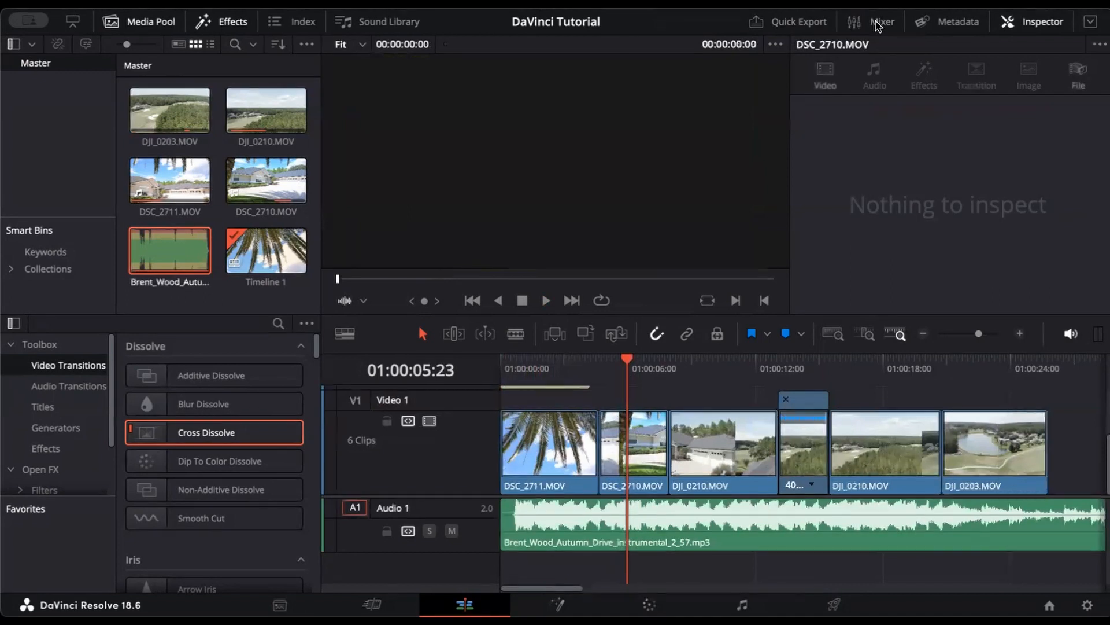
left_click(878, 24)
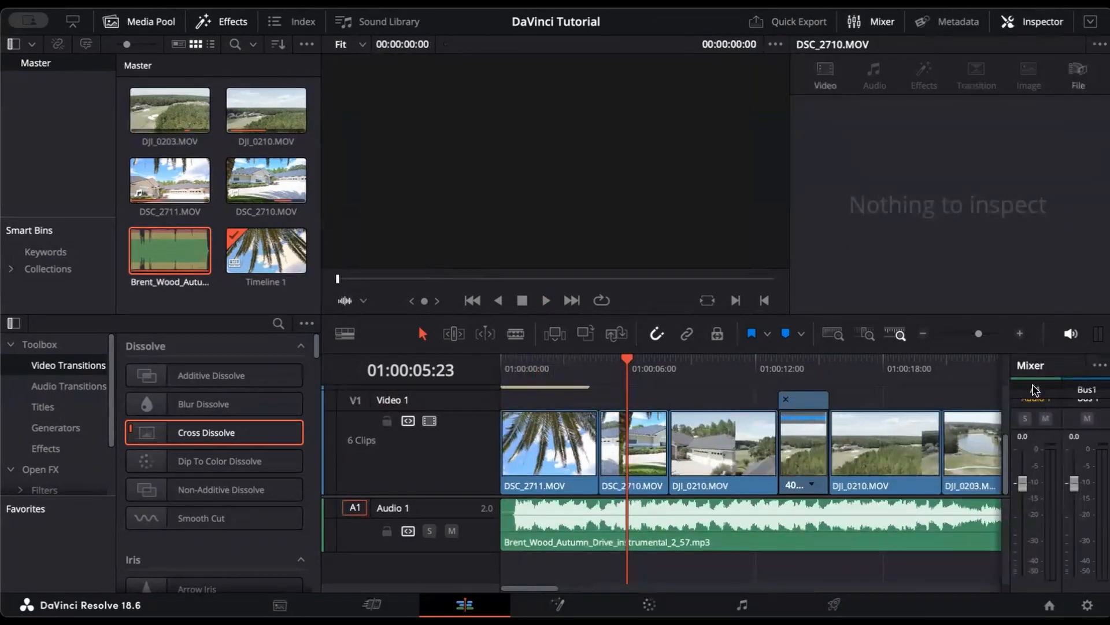
Step: Add a second, mono audio track to the timeline
right_click(429, 511)
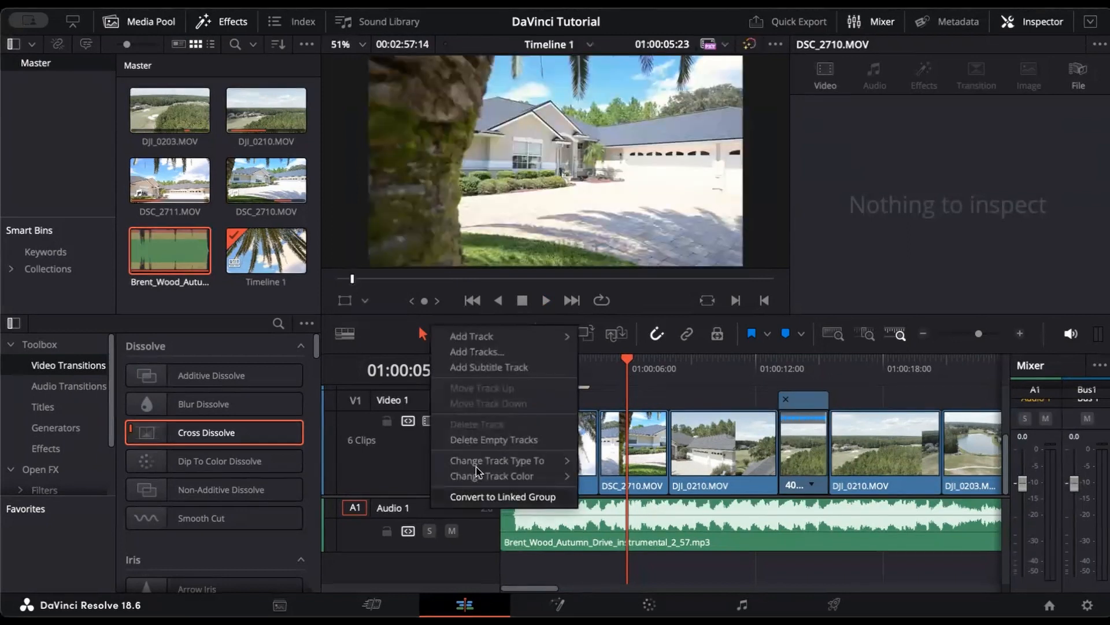
mouse_move(537, 340)
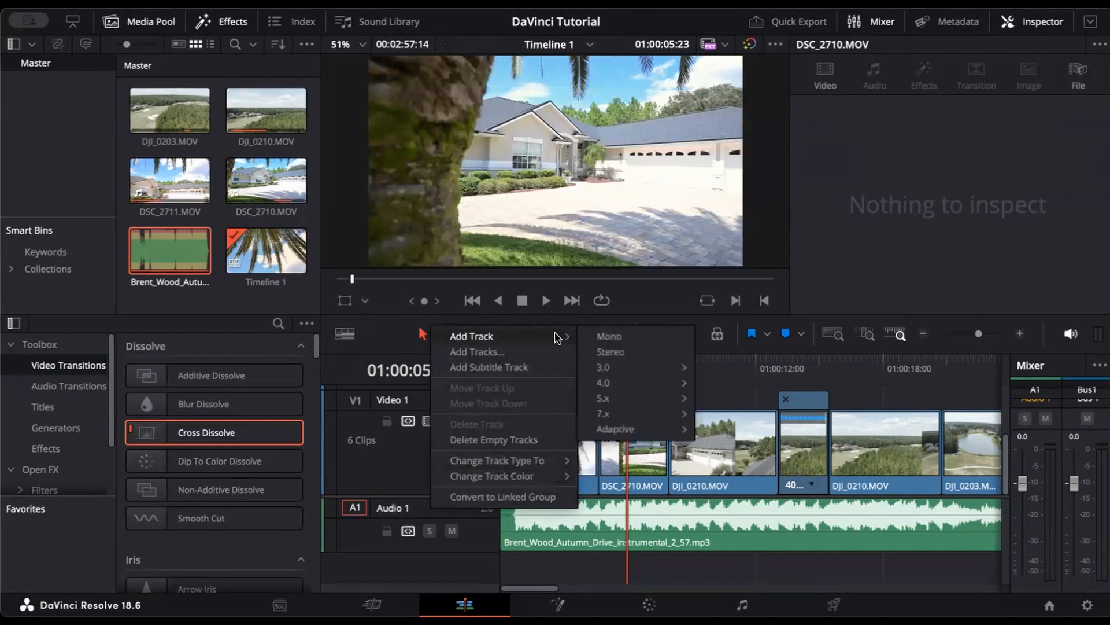
left_click(606, 335)
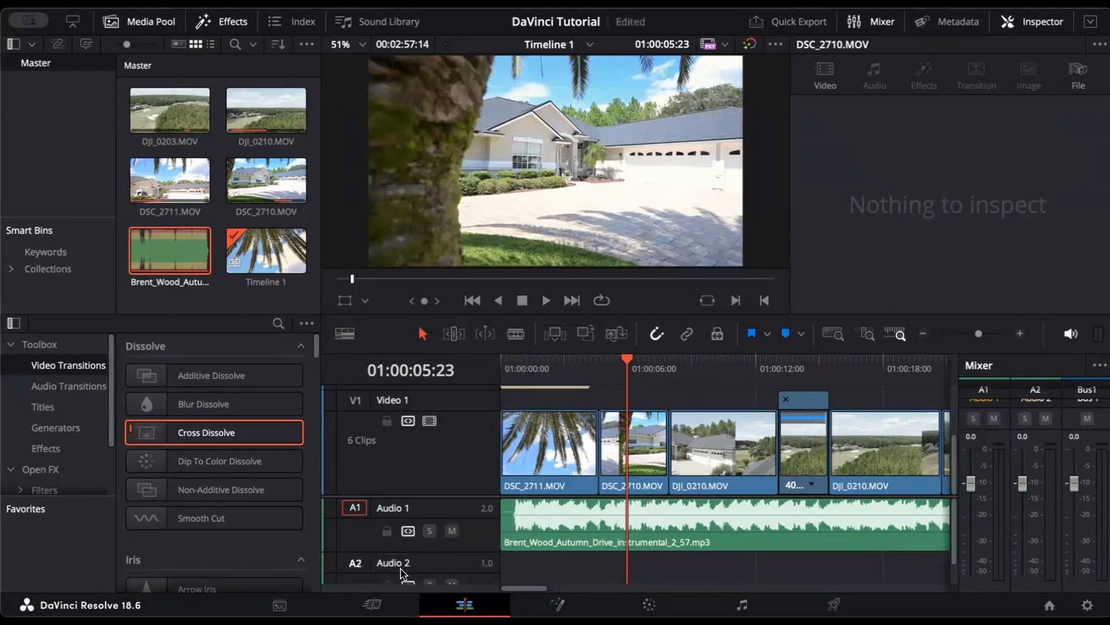
scroll(417, 569, "down", 1)
scroll(394, 514, "up", 1)
Step: Rename A1 to Music and A2 to Dialogue, then delete the Dialogue track
double_click(392, 509)
left_click(452, 491)
scroll(453, 566, "down", 1)
double_click(393, 539)
type("Dialogue")
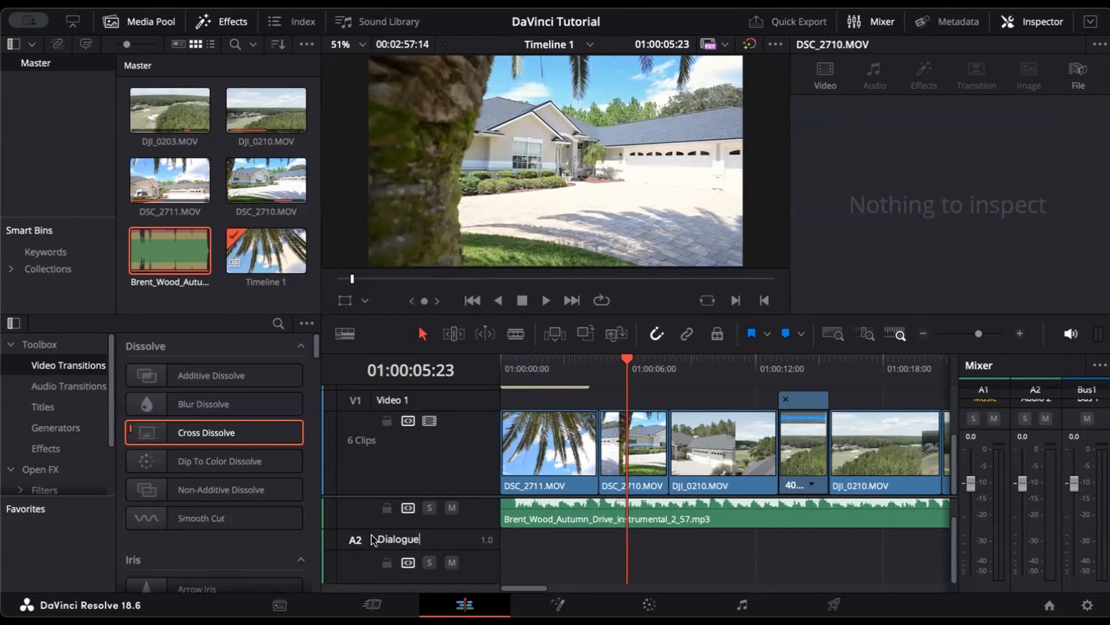
left_click(364, 571)
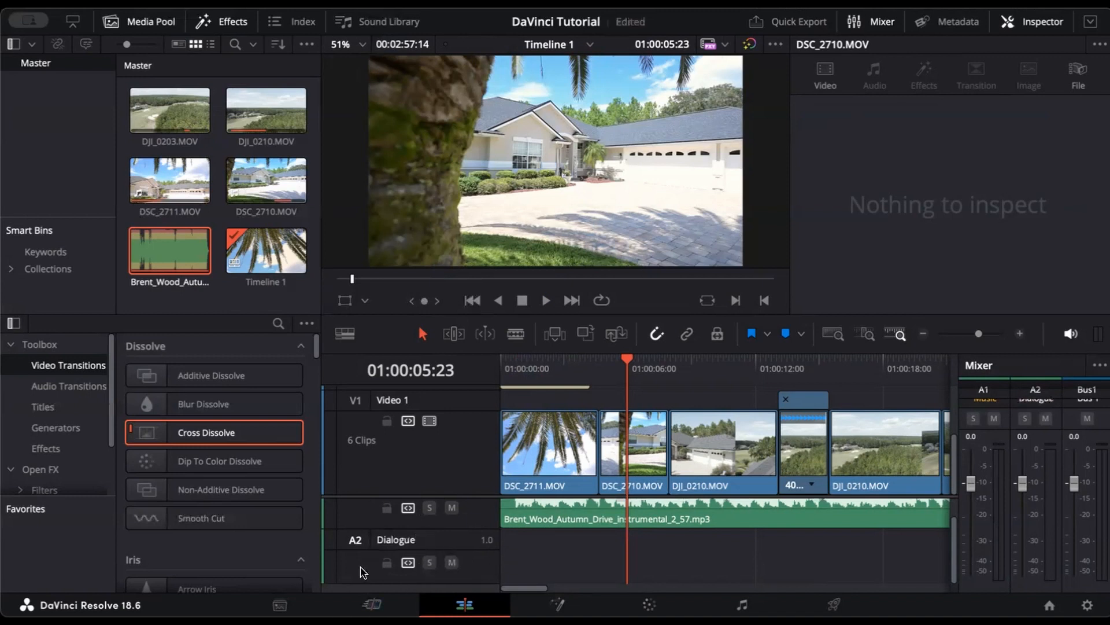
right_click(457, 547)
left_click(462, 460)
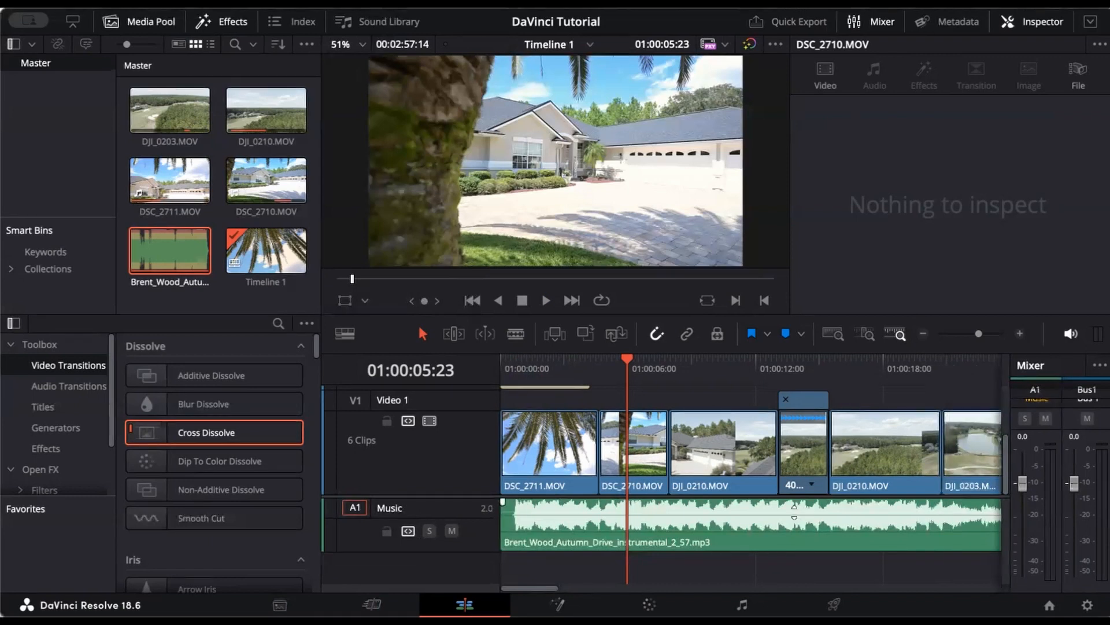
Step: Lower the A1 mixer fader to -8.8 dB
left_click_drag(794, 511, 794, 511)
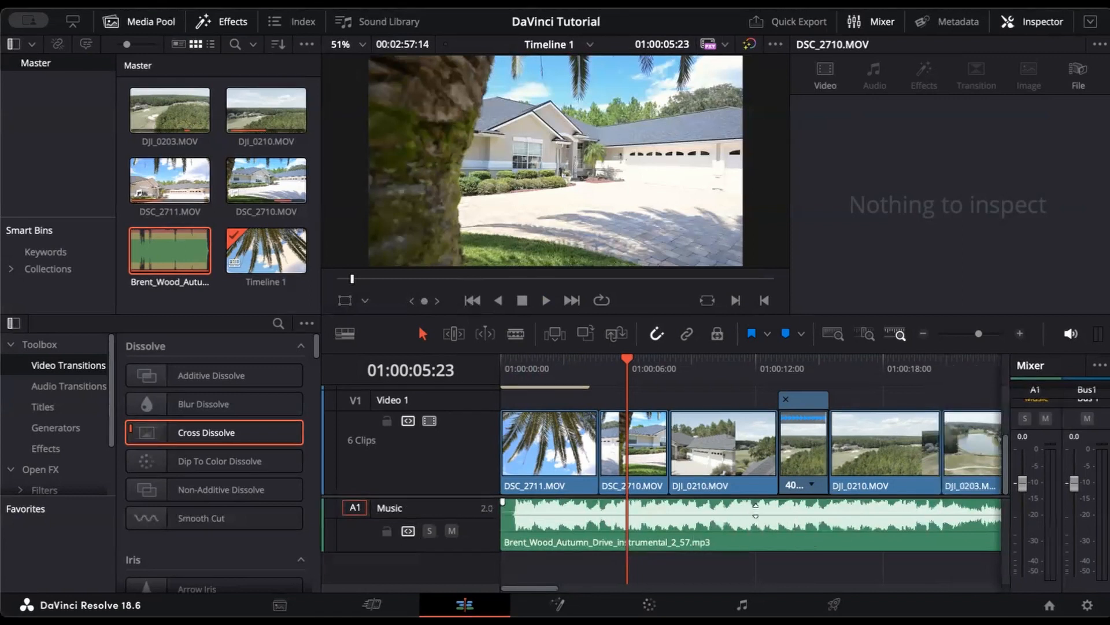
left_click_drag(756, 512, 756, 512)
left_click_drag(1023, 487, 1031, 509)
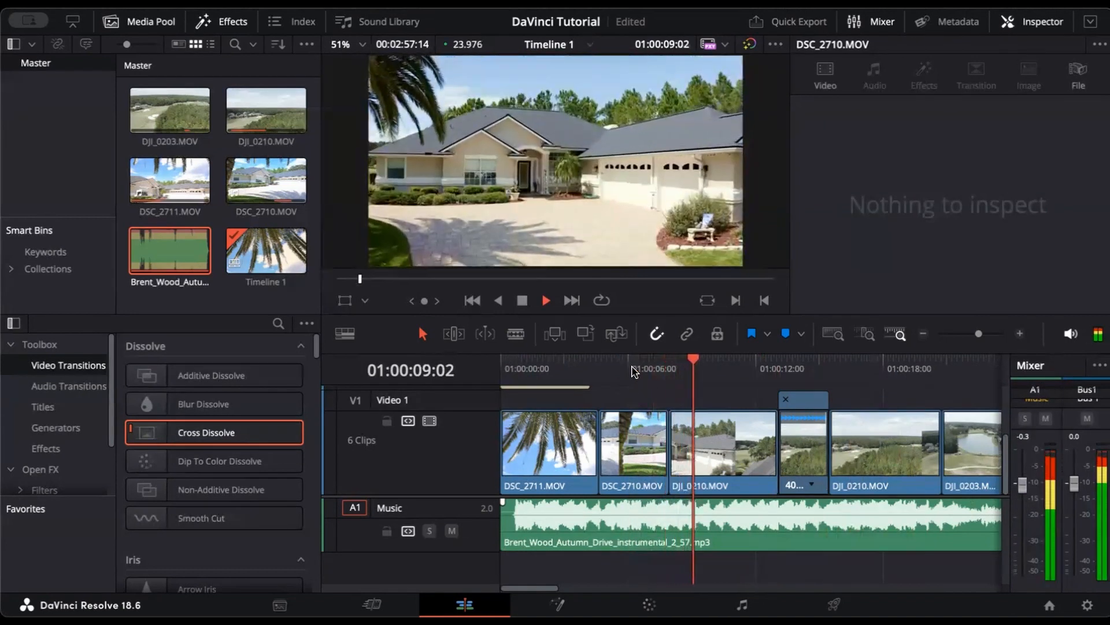
key("space")
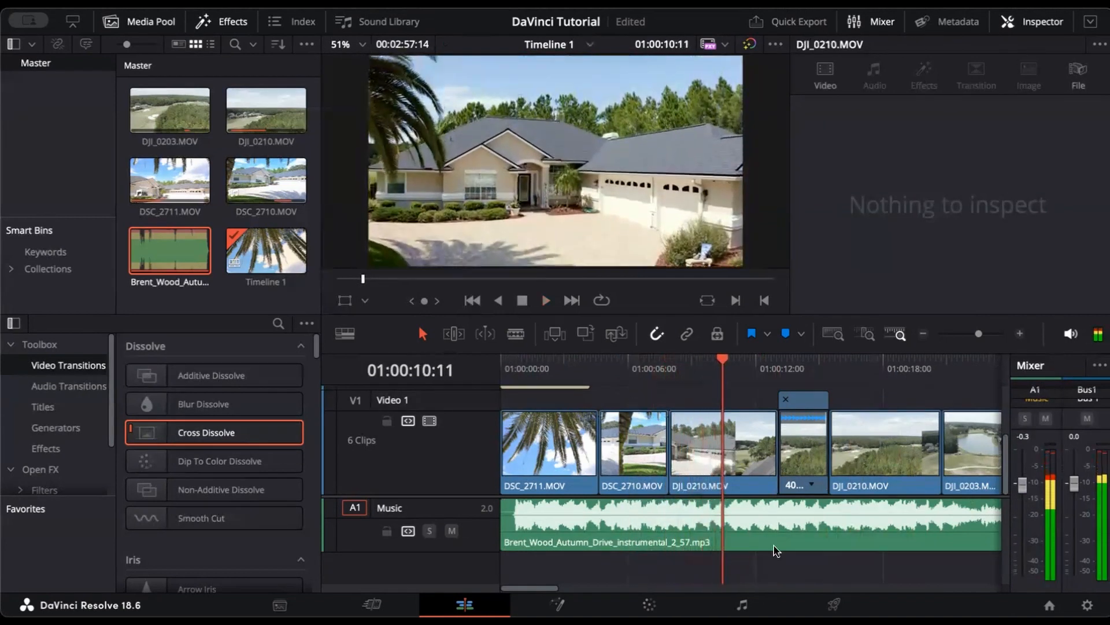
Step: Drag the Music clip's volume line down to about -7 dB, checking it by playback from 01:00:10:08
left_click_drag(782, 509, 782, 514)
left_click(719, 365)
key("space")
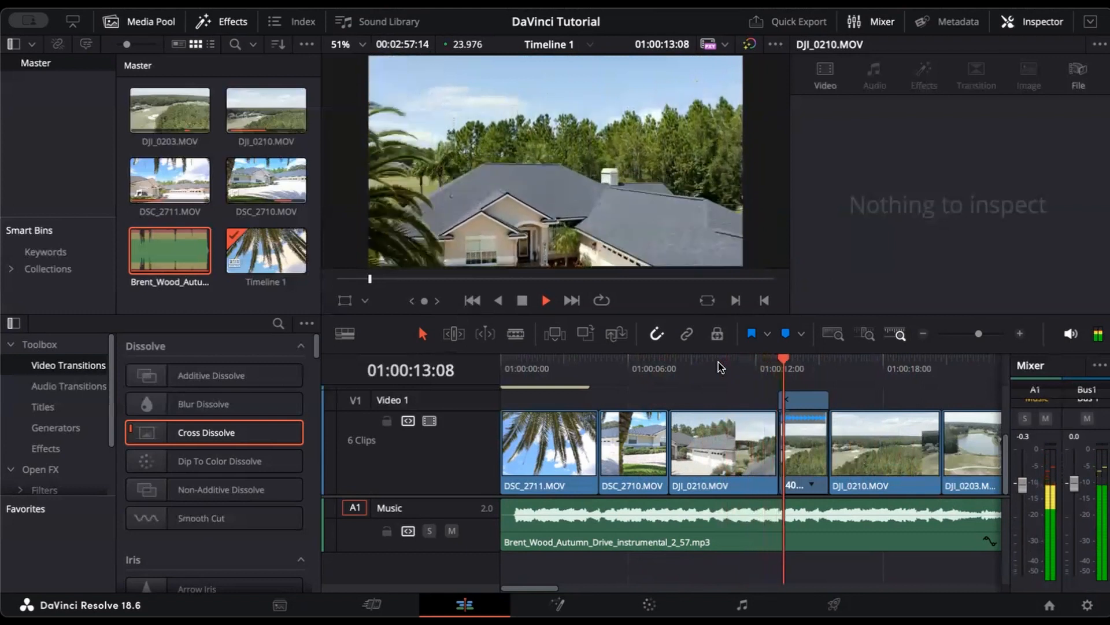
key("space")
left_click_drag(899, 513, 899, 521)
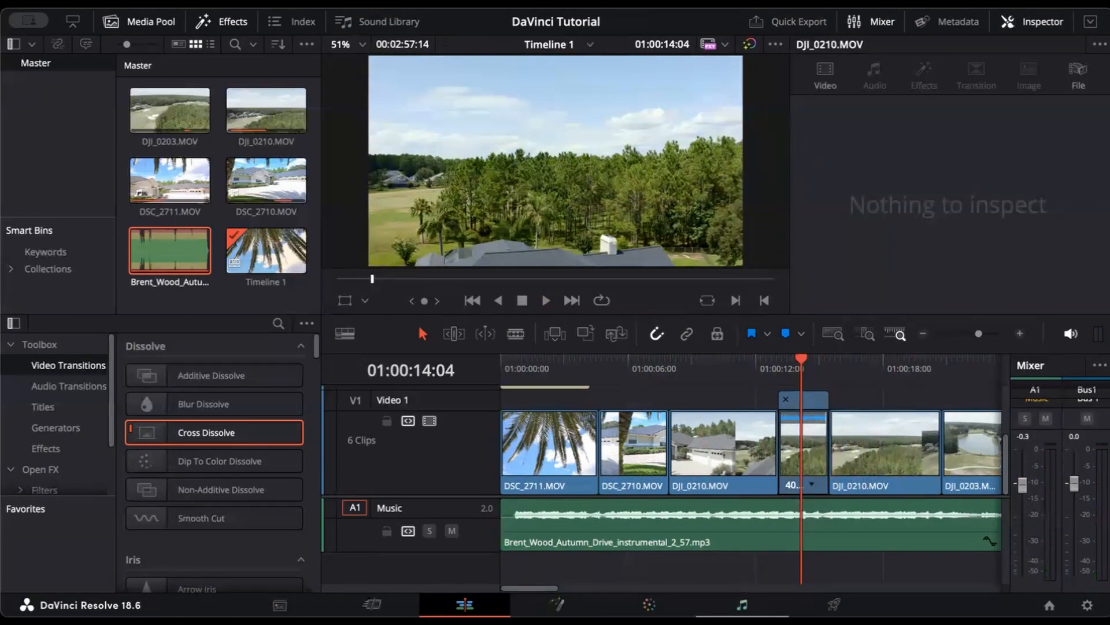
left_click(742, 604)
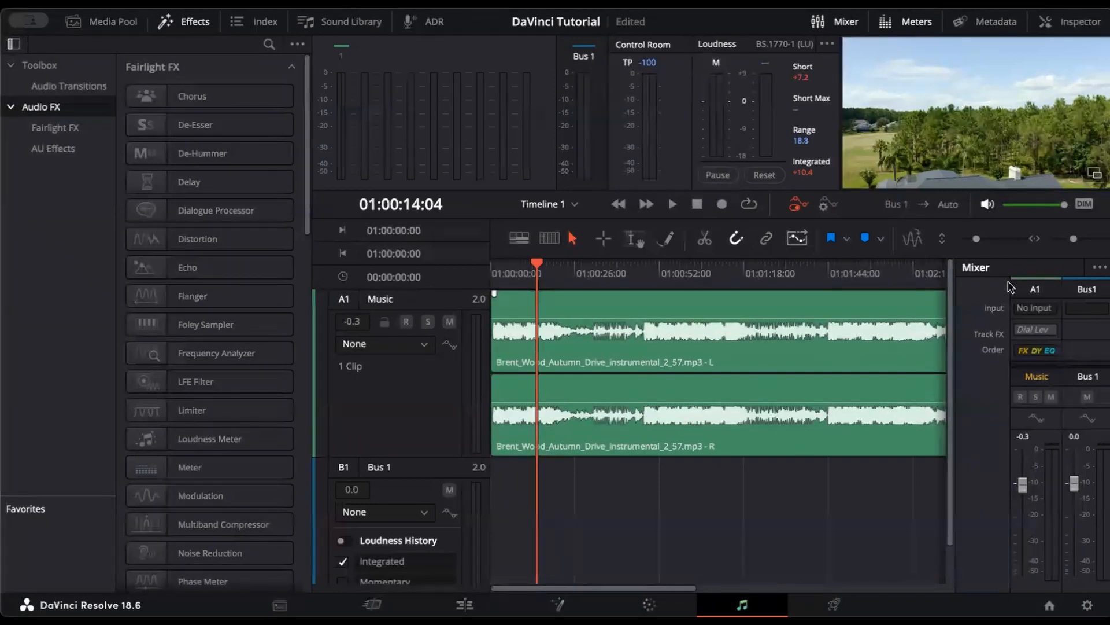
Step: Enlarge the audio tracks on the Fairlight page to show the Music track's stereo channels
left_click_drag(975, 239, 978, 242)
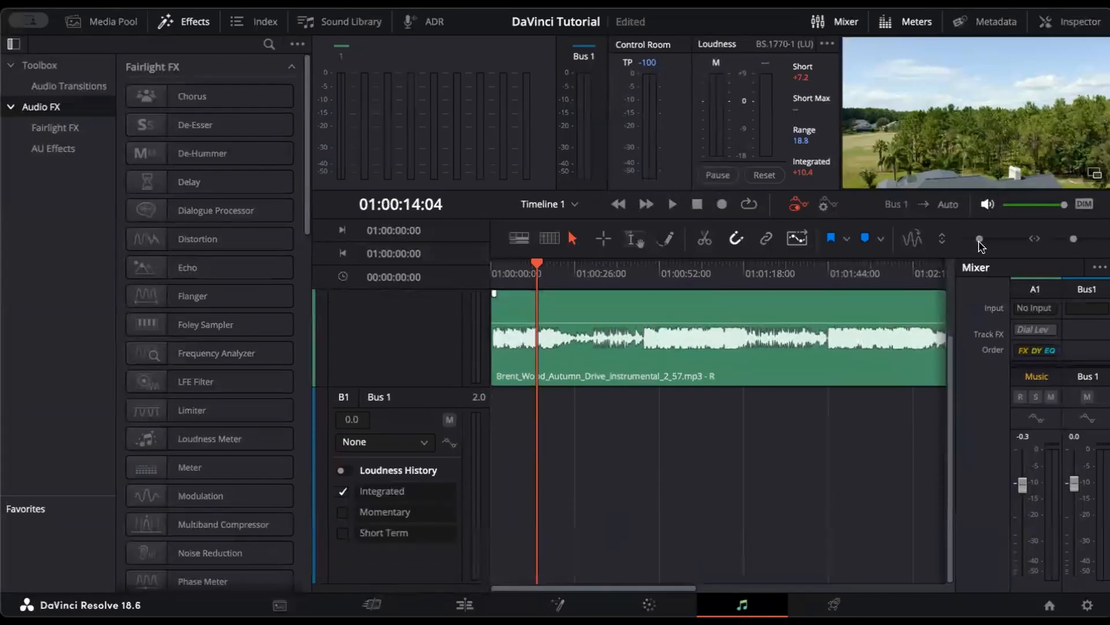
scroll(787, 400, "up", 3)
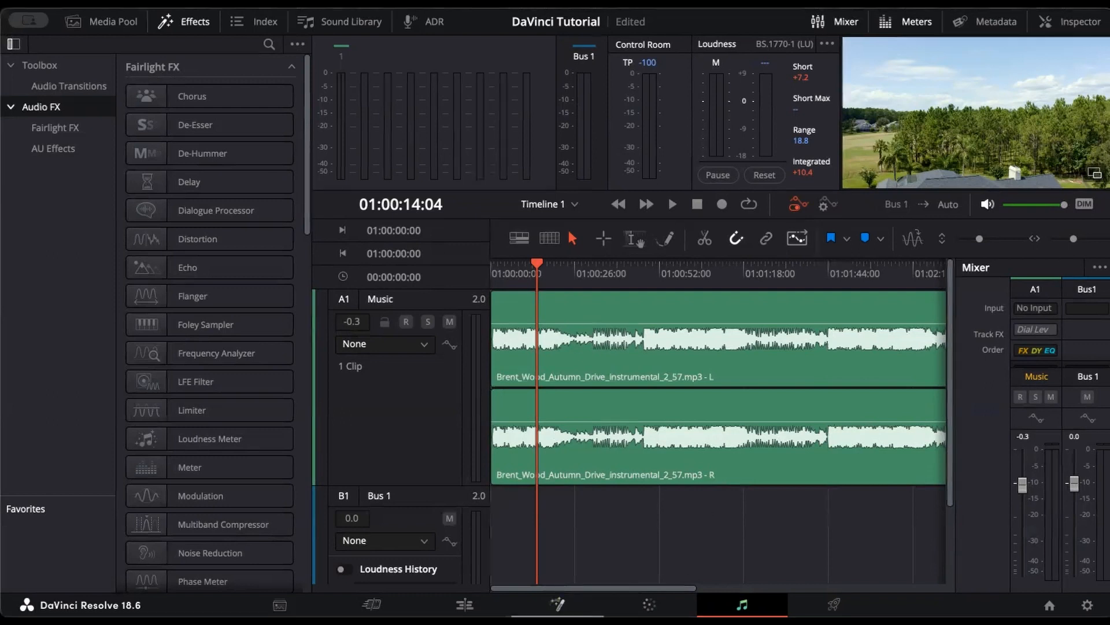
Step: On the Edit page, split the music at 01:00:25:19 and delete the tail past the video
left_click(465, 605)
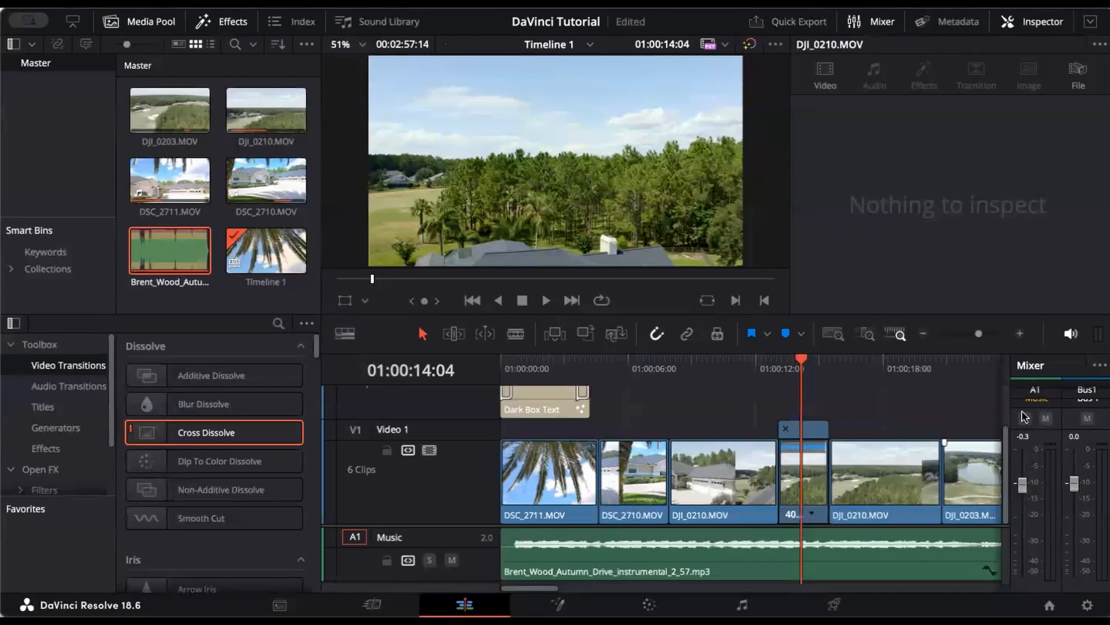
left_click(867, 25)
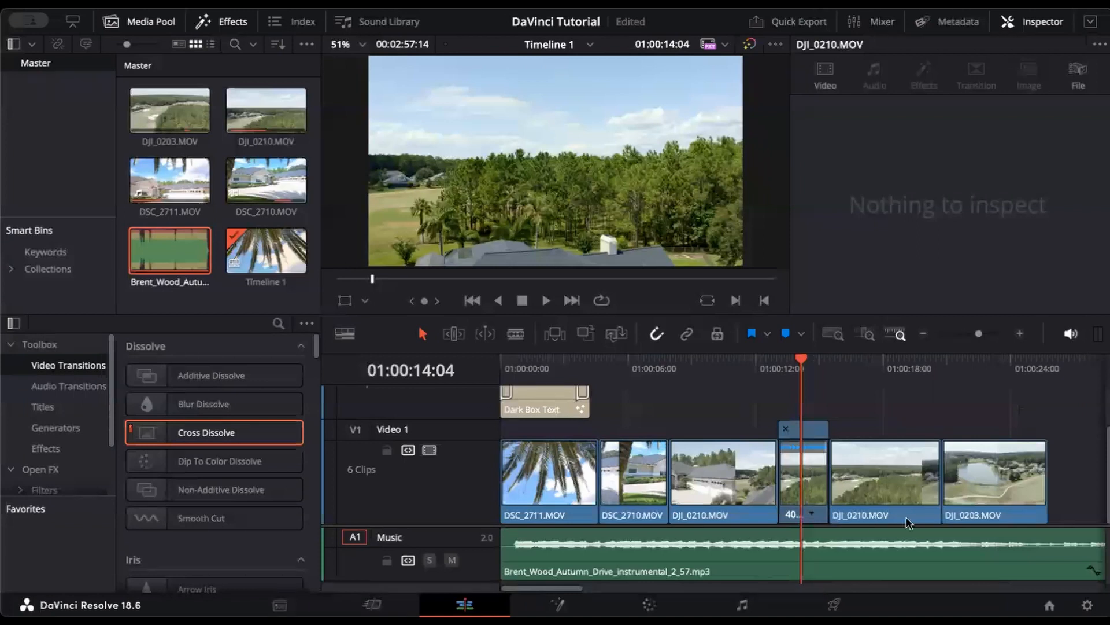
scroll(1008, 490, "right", 3)
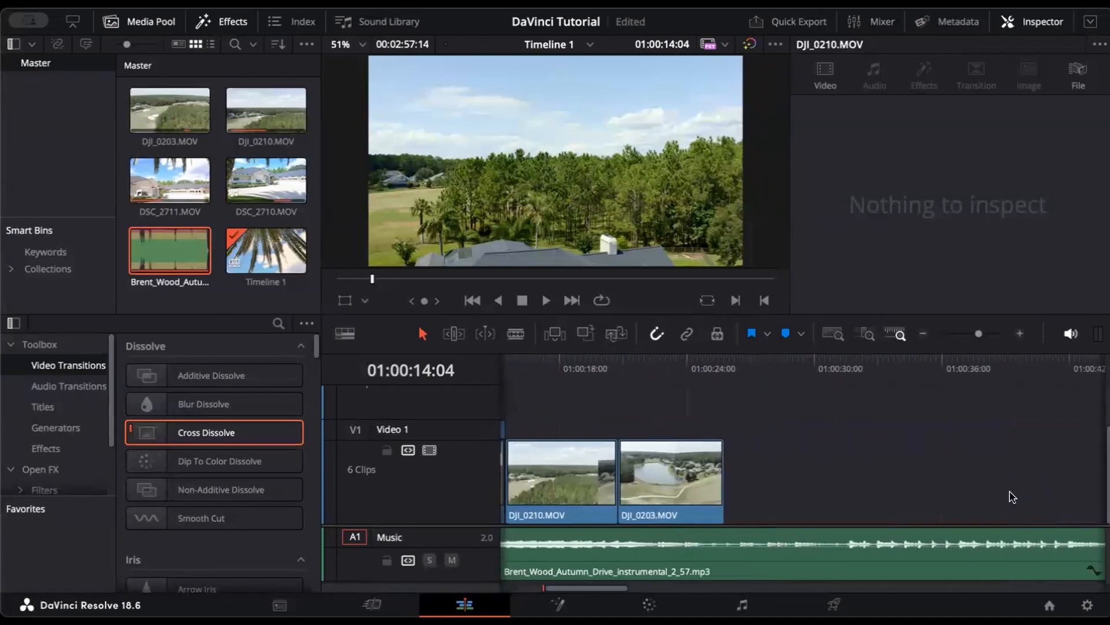
left_click(944, 369)
key("b")
left_click(947, 550)
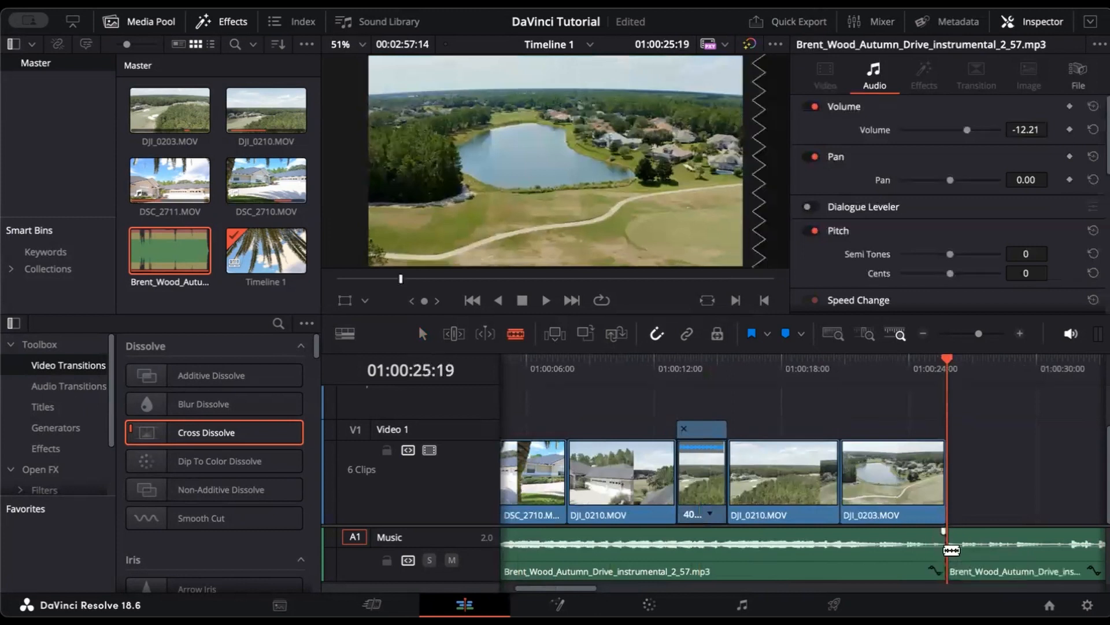
key("a")
left_click(1011, 569)
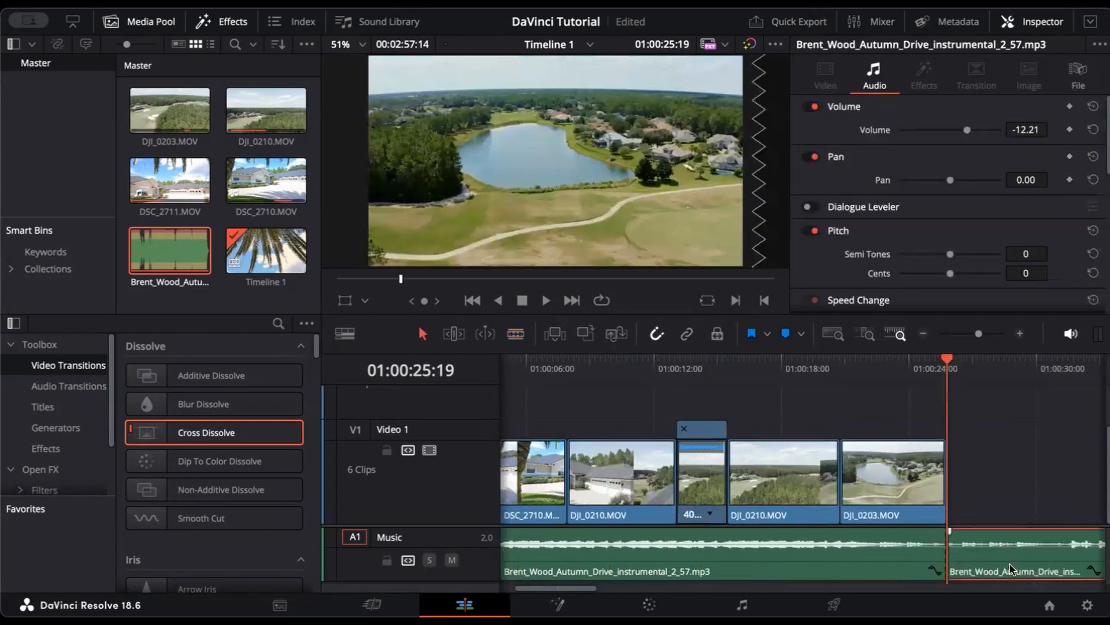
key("Delete")
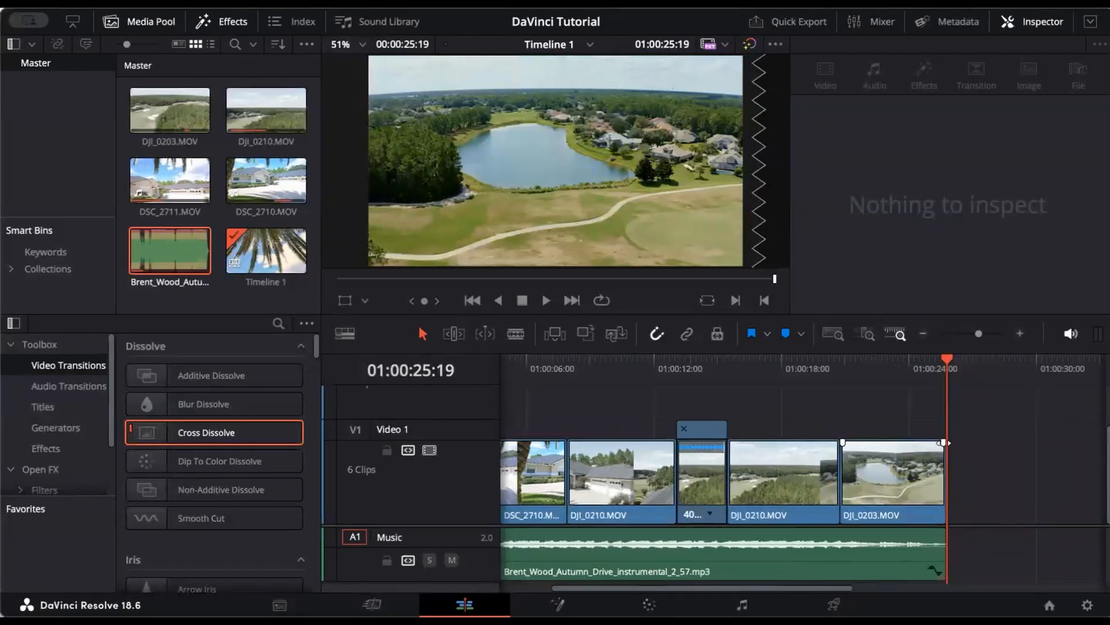
Step: Add fade-outs to the last video clip and the music, then play the ending
left_click_drag(944, 443, 930, 442)
left_click_drag(944, 531, 930, 531)
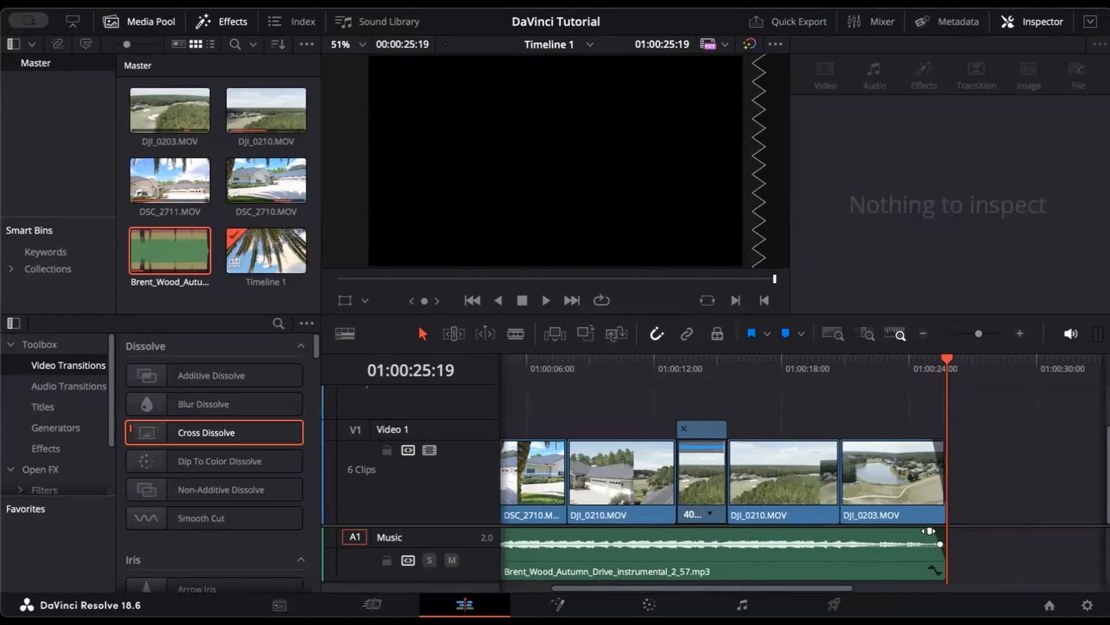
left_click(907, 371)
key("space")
Step: Save the project and rewind the playhead to 01:00:00:00
key("ctrl+s")
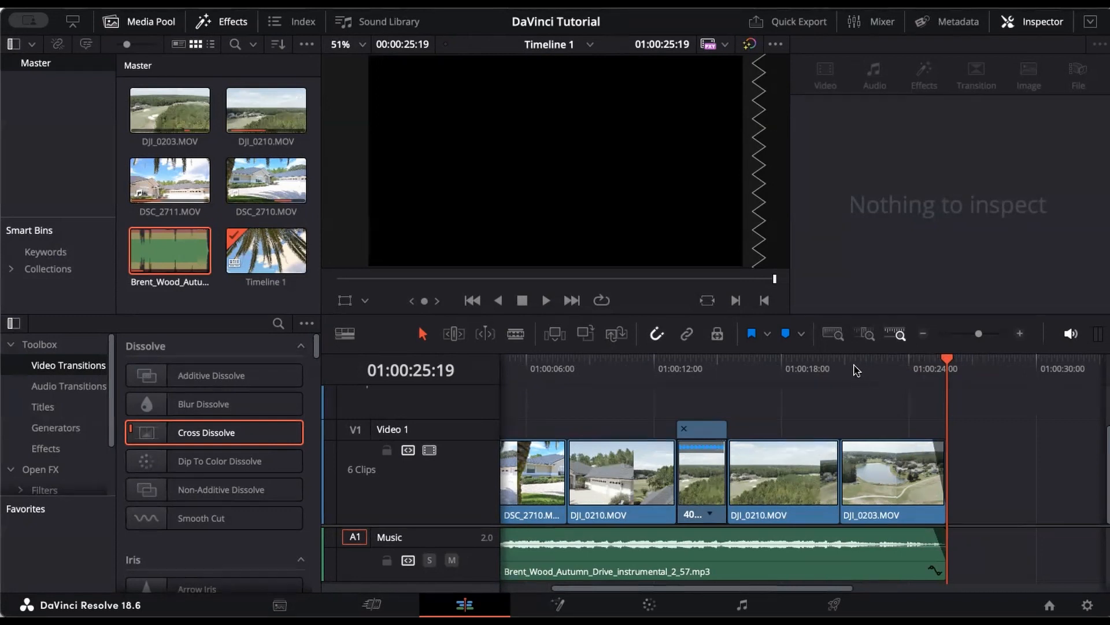
scroll(857, 371, "left", 2)
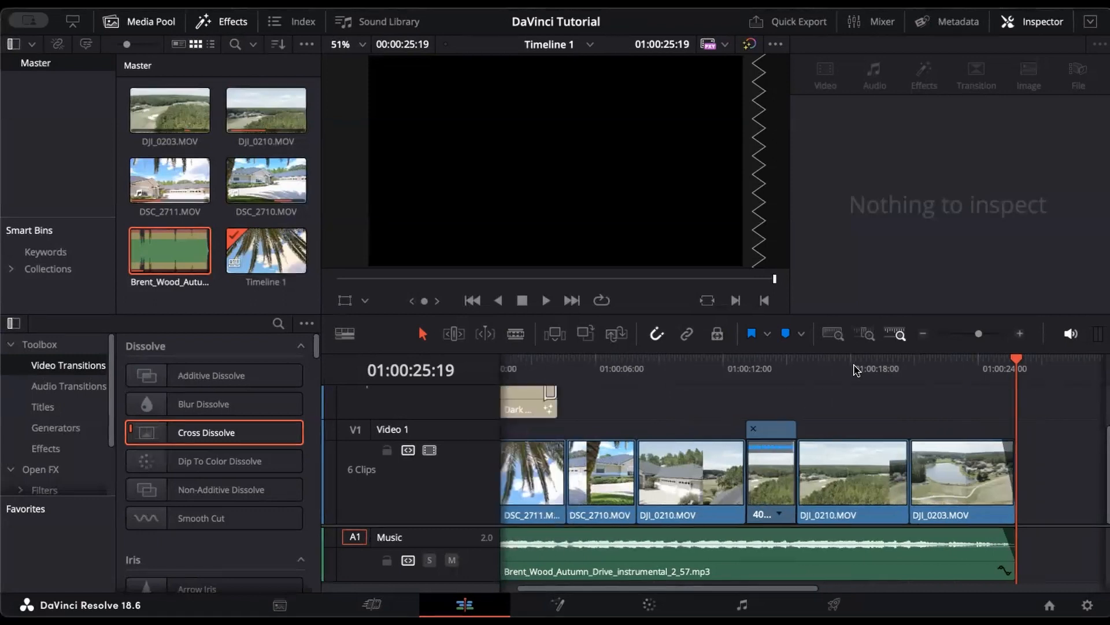
scroll(857, 370, "left", 1)
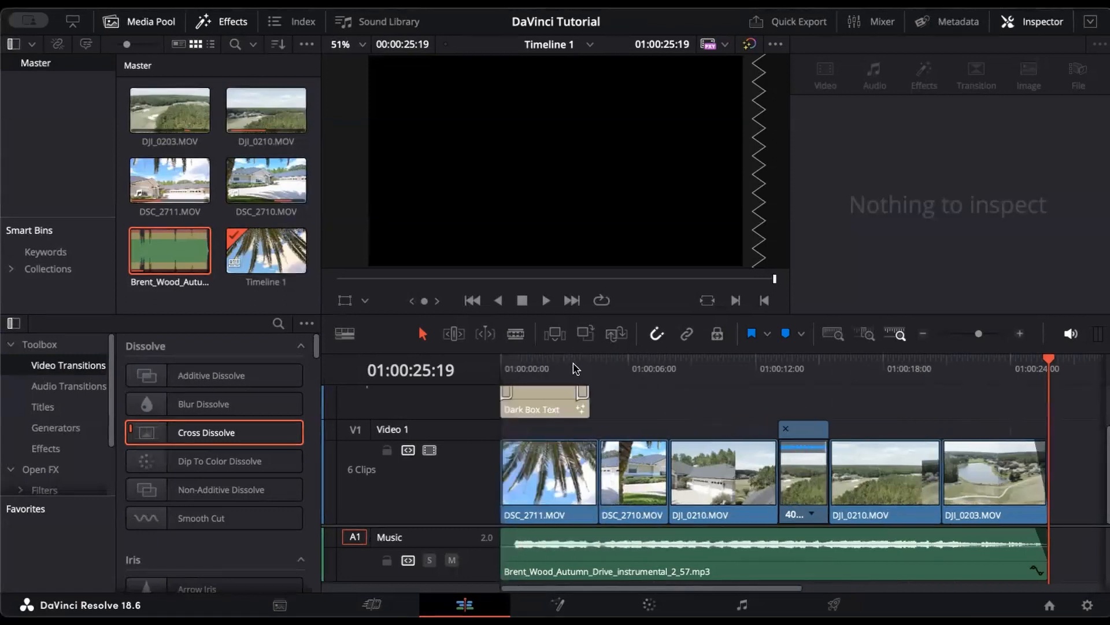
key("Home")
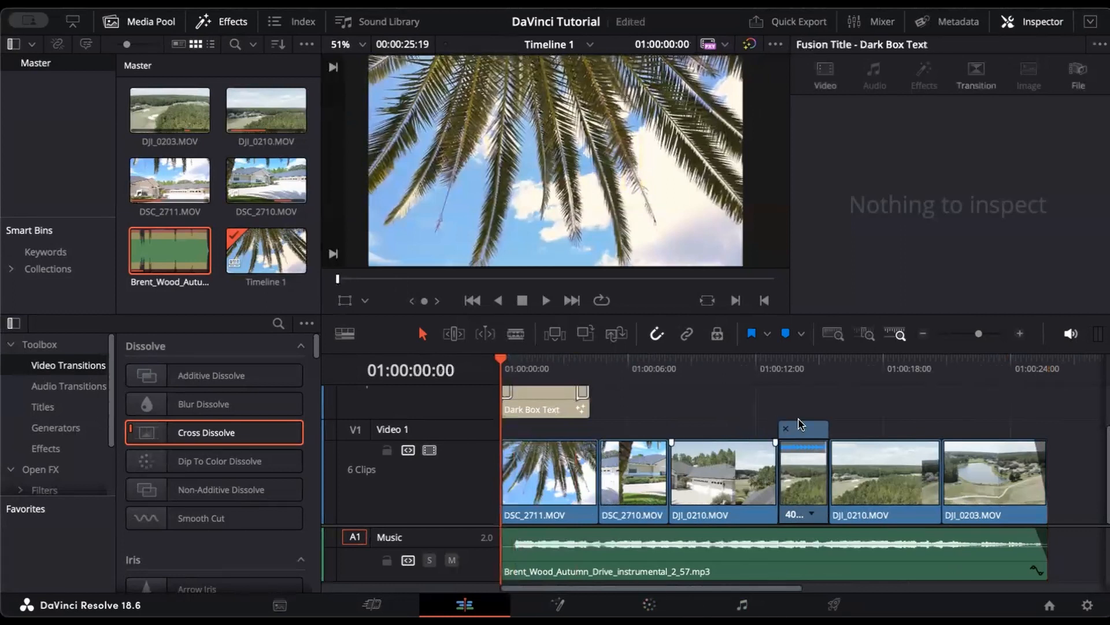
Step: Scroll the timeline tracks to reveal the Dark Box Text title on Video 2
scroll(674, 446, "up", 1)
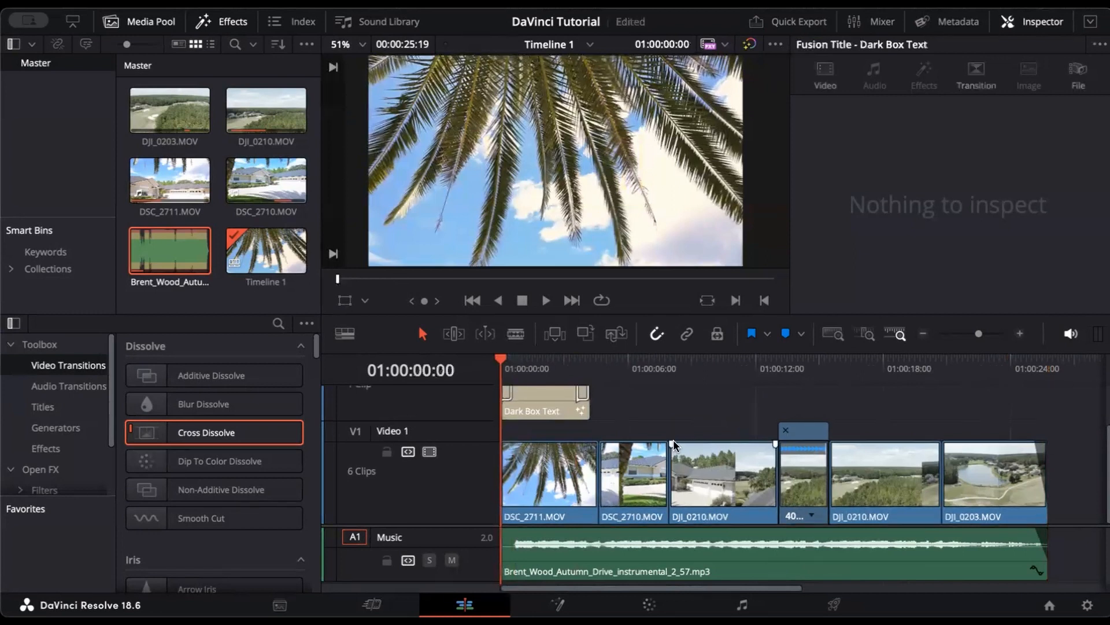
scroll(675, 445, "up", 3)
scroll(675, 441, "down", 3)
scroll(671, 419, "up", 3)
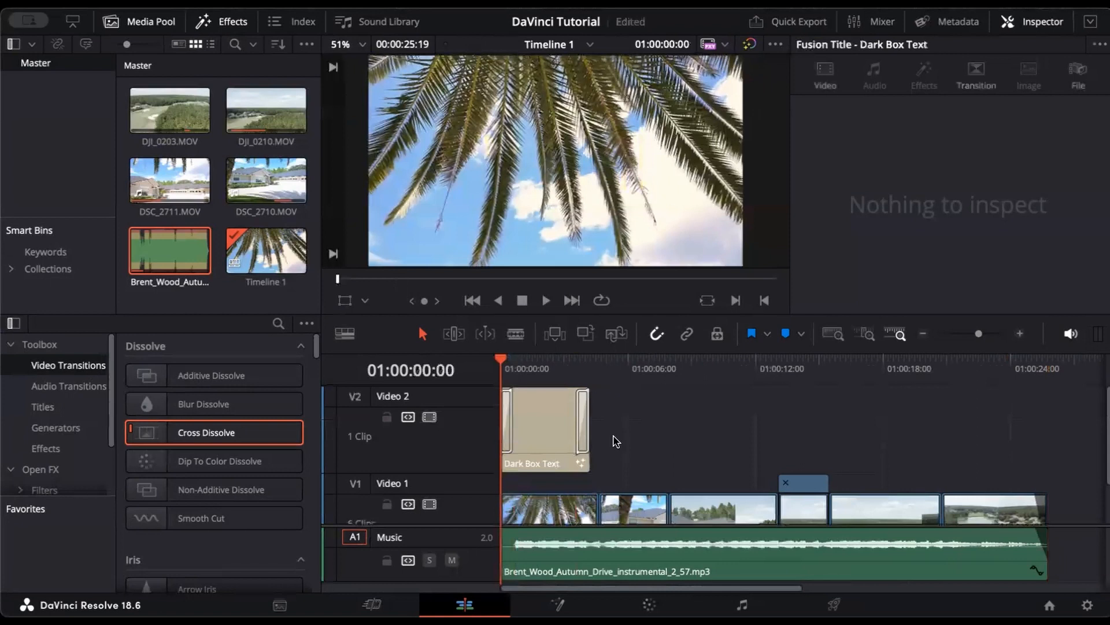
scroll(612, 440, "down", 3)
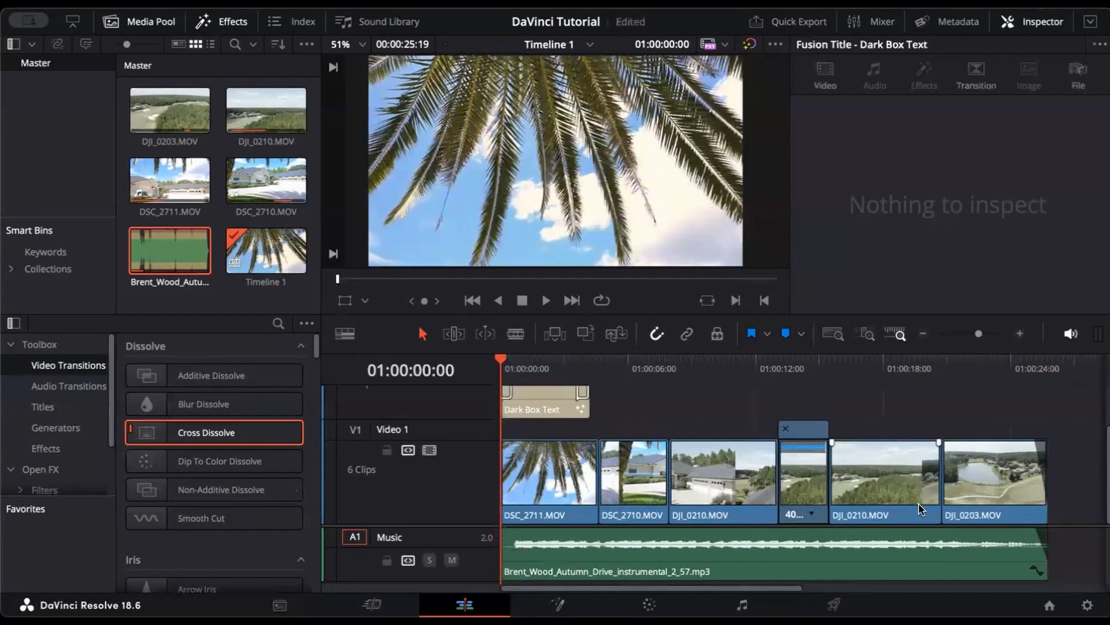
scroll(919, 505, "up", 3)
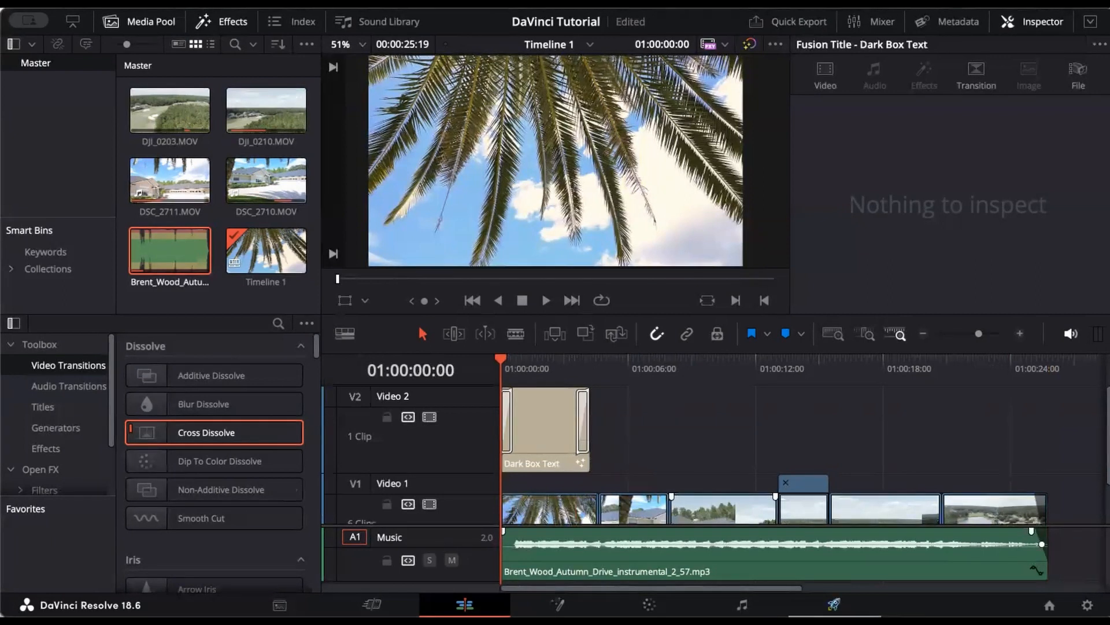
left_click(834, 605)
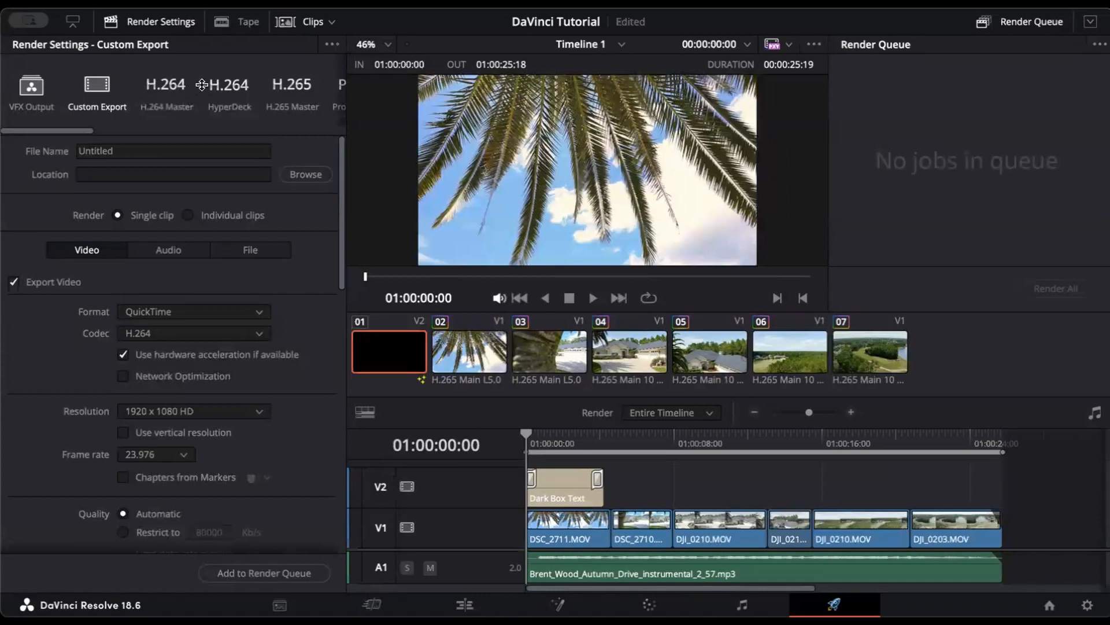
scroll(242, 89, "right", 10)
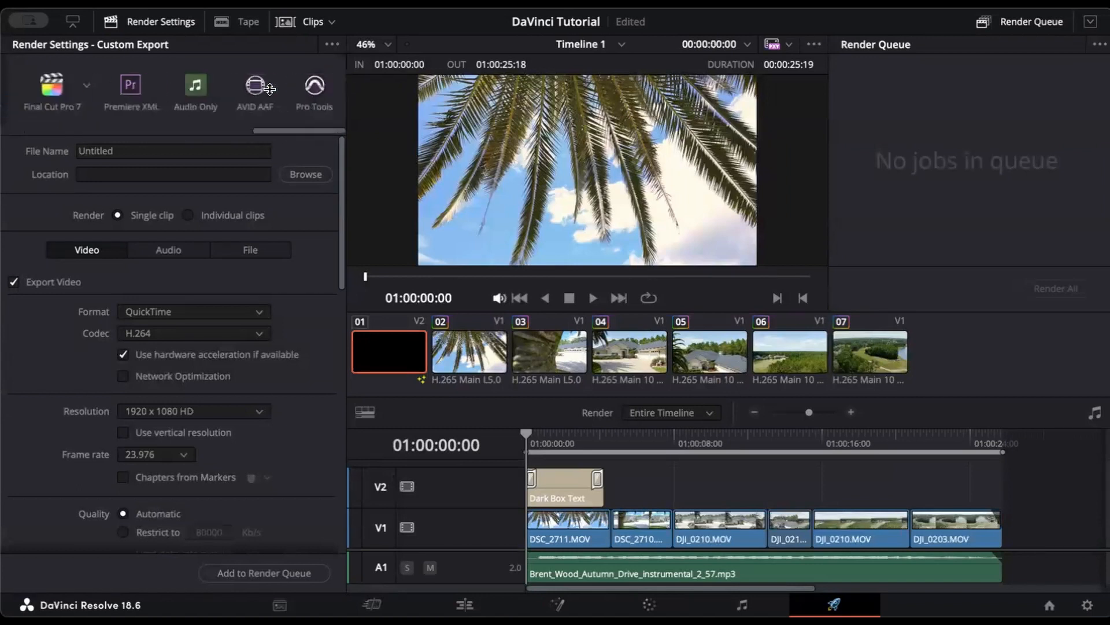
scroll(269, 89, "left", 10)
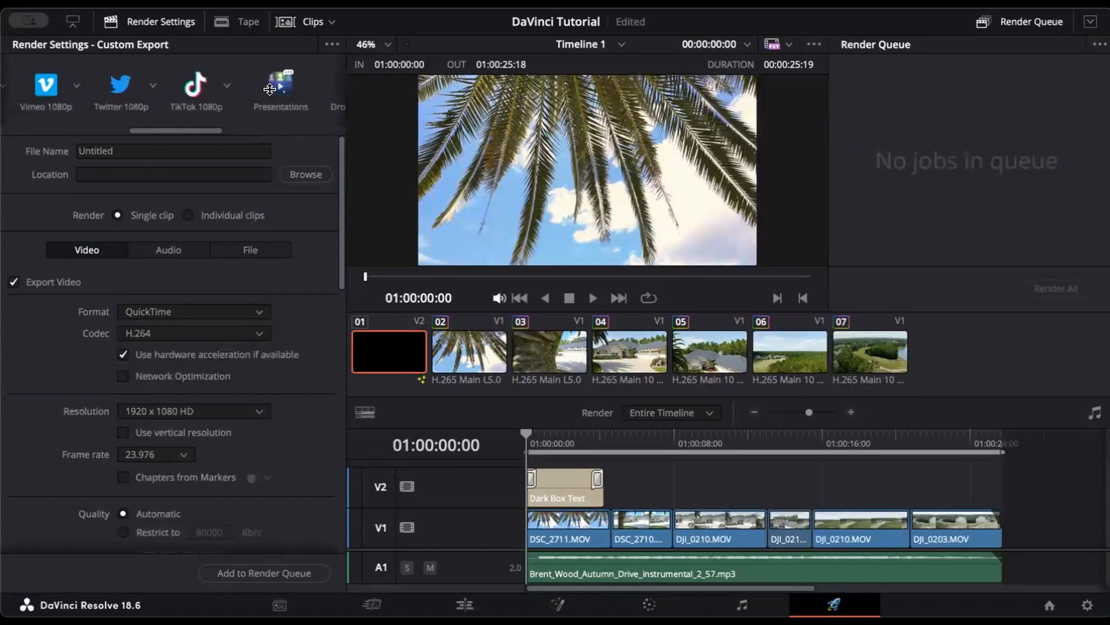
scroll(269, 89, "left", 2)
scroll(270, 89, "left", 8)
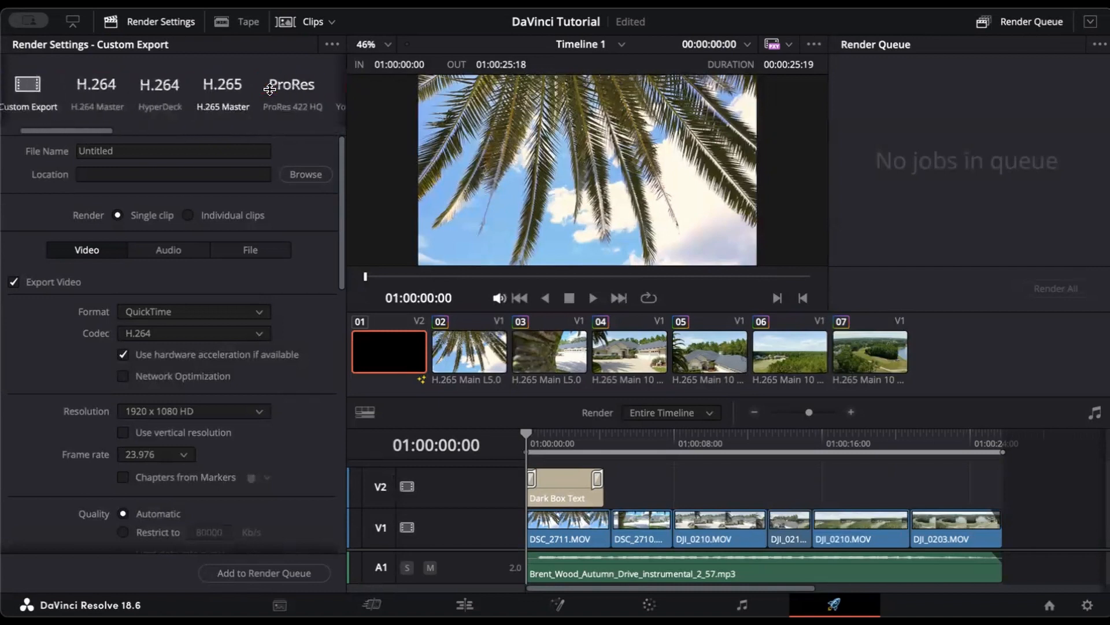
scroll(270, 89, "left", 2)
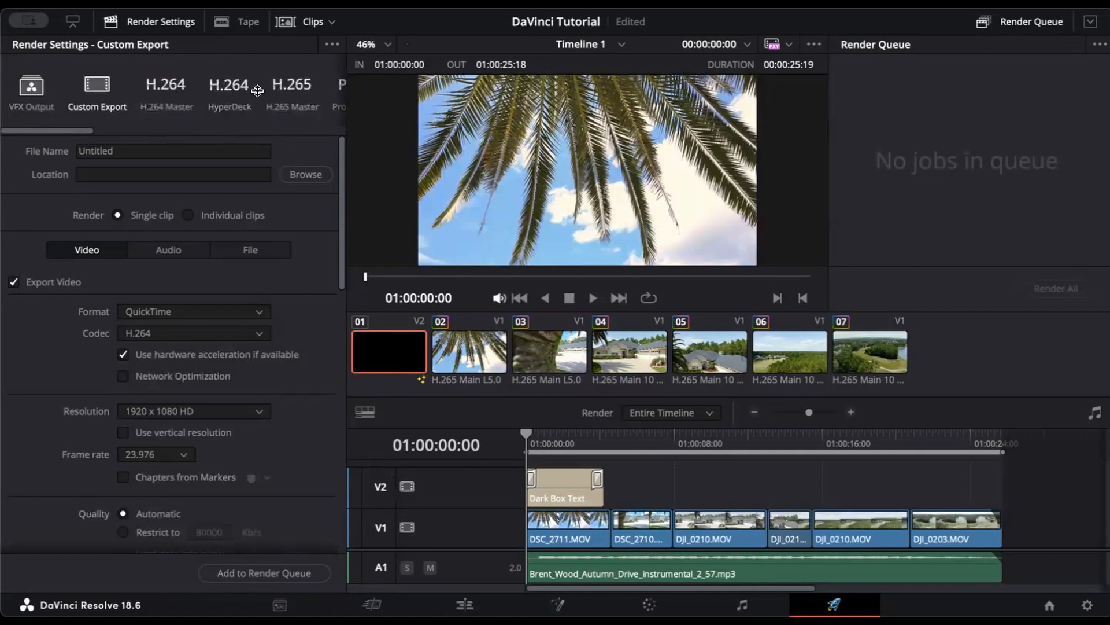
Step: Name the render file with the property's street address and set the Movies folder as location
double_click(141, 150)
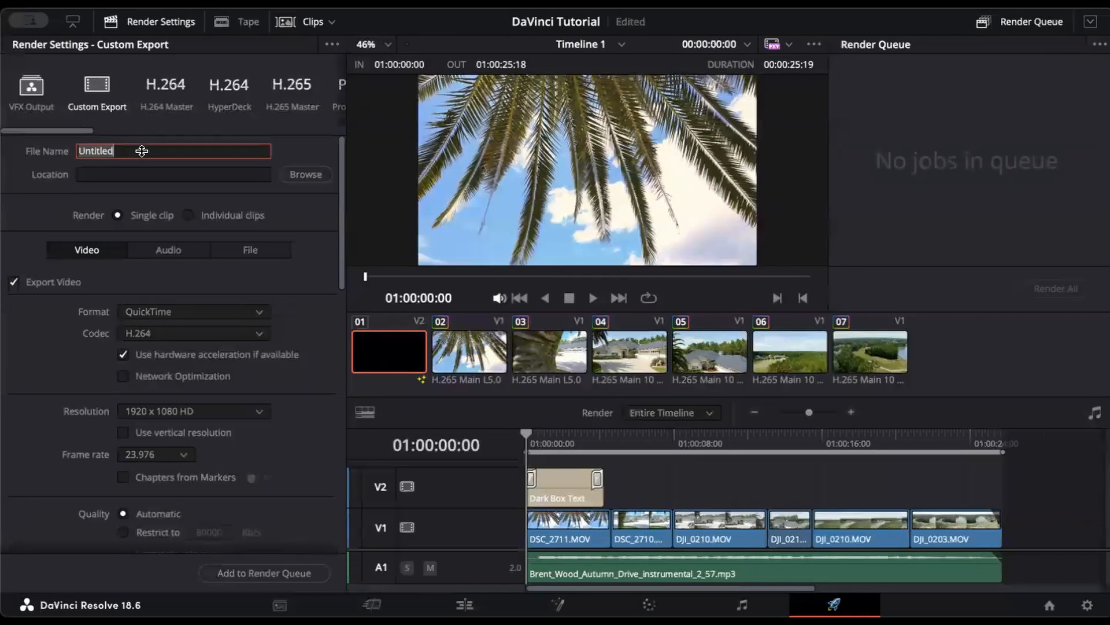
left_click(305, 174)
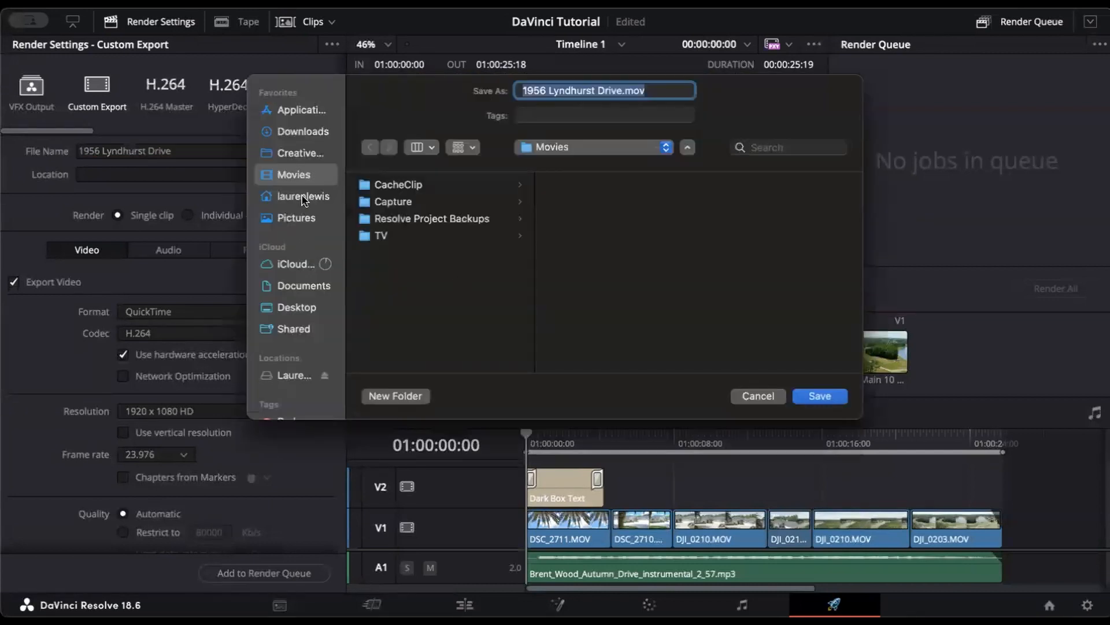
left_click(820, 395)
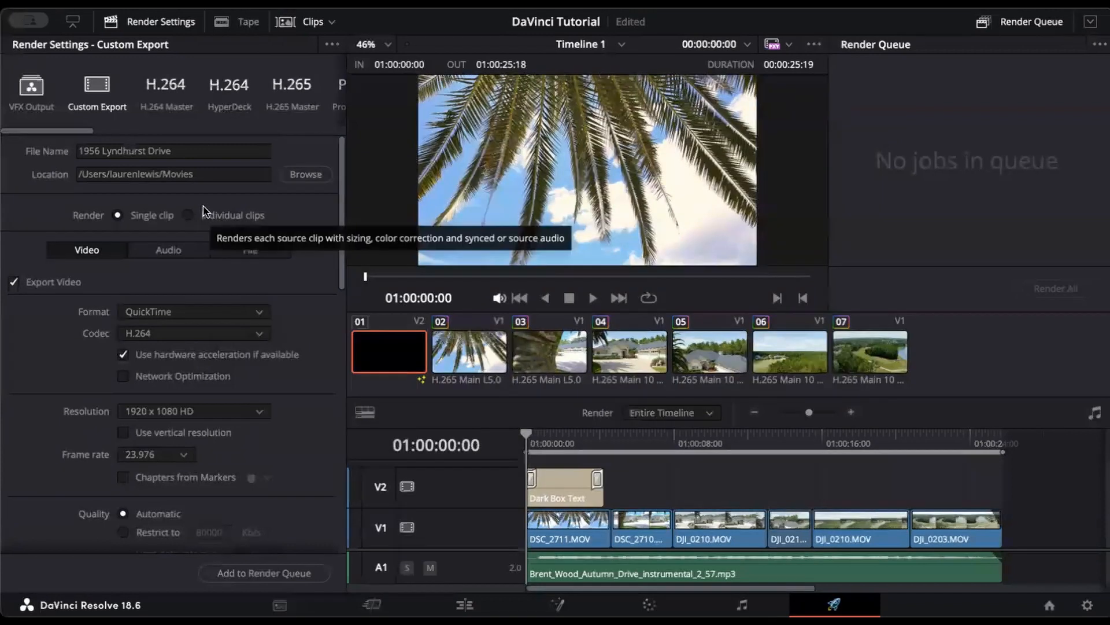
Step: Review the Audio, File and Video render tabs, then return to the Edit page
left_click(167, 252)
left_click(103, 252)
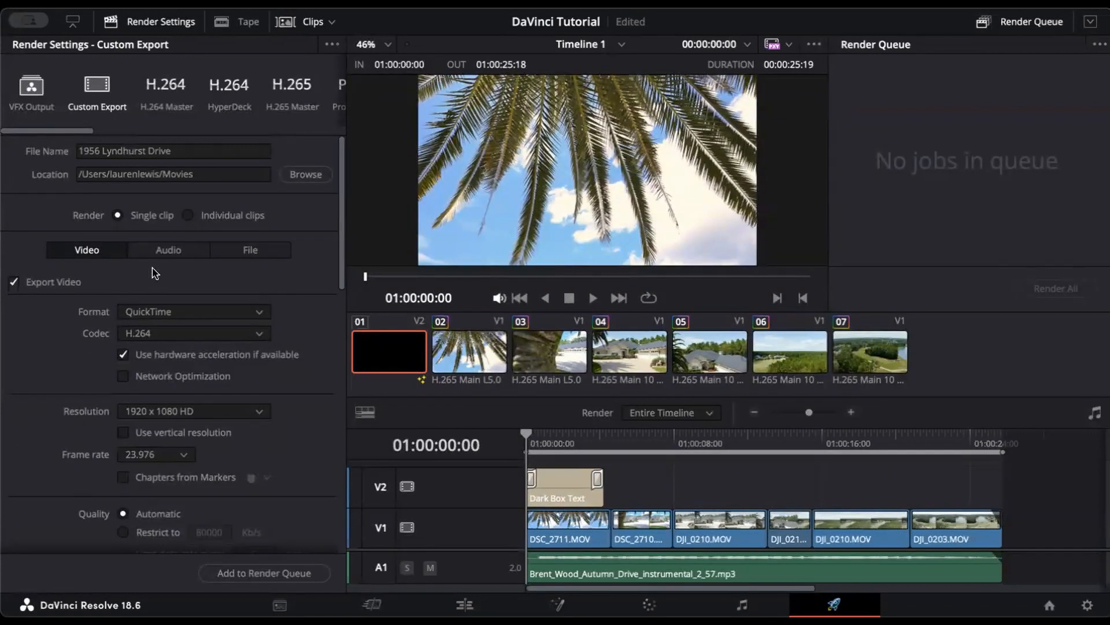
left_click(168, 252)
left_click(249, 251)
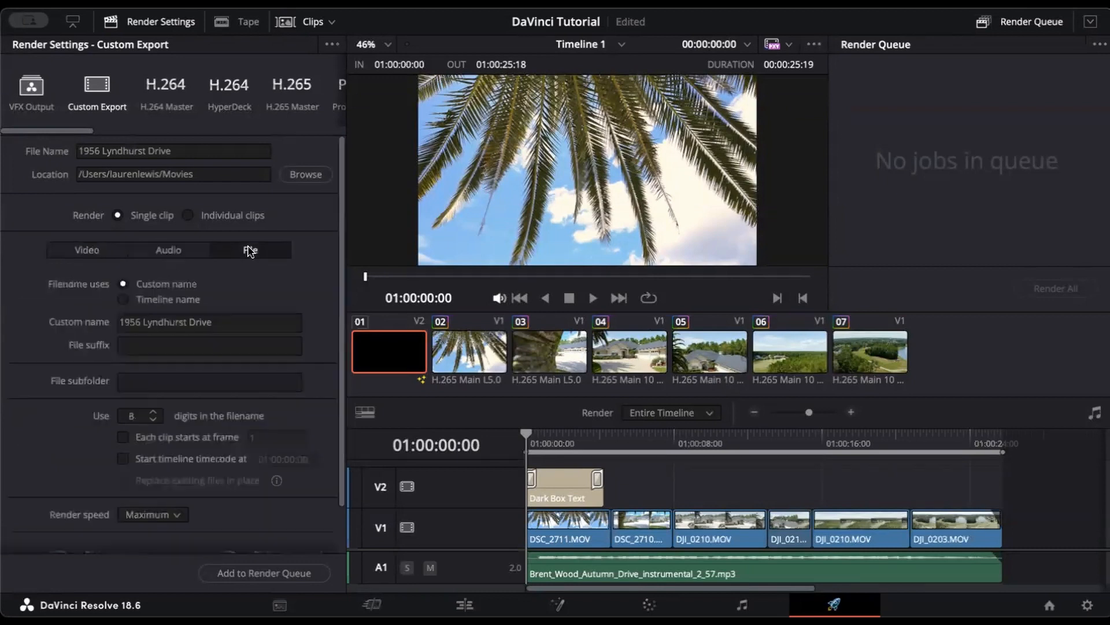
left_click(81, 253)
scroll(276, 342, "down", 1)
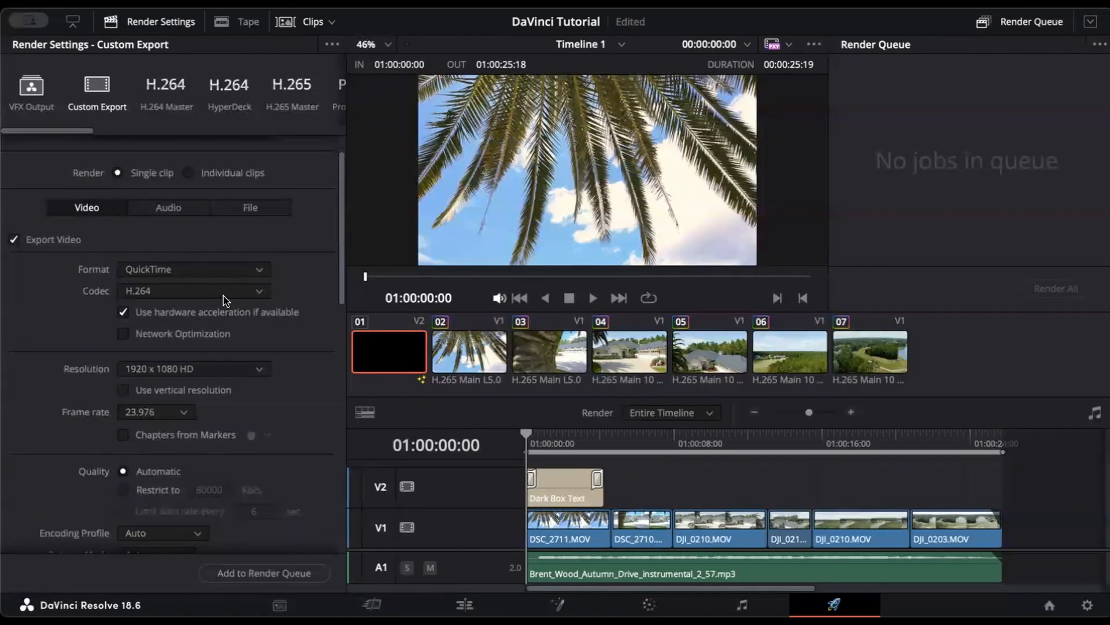
scroll(232, 419, "down", 2)
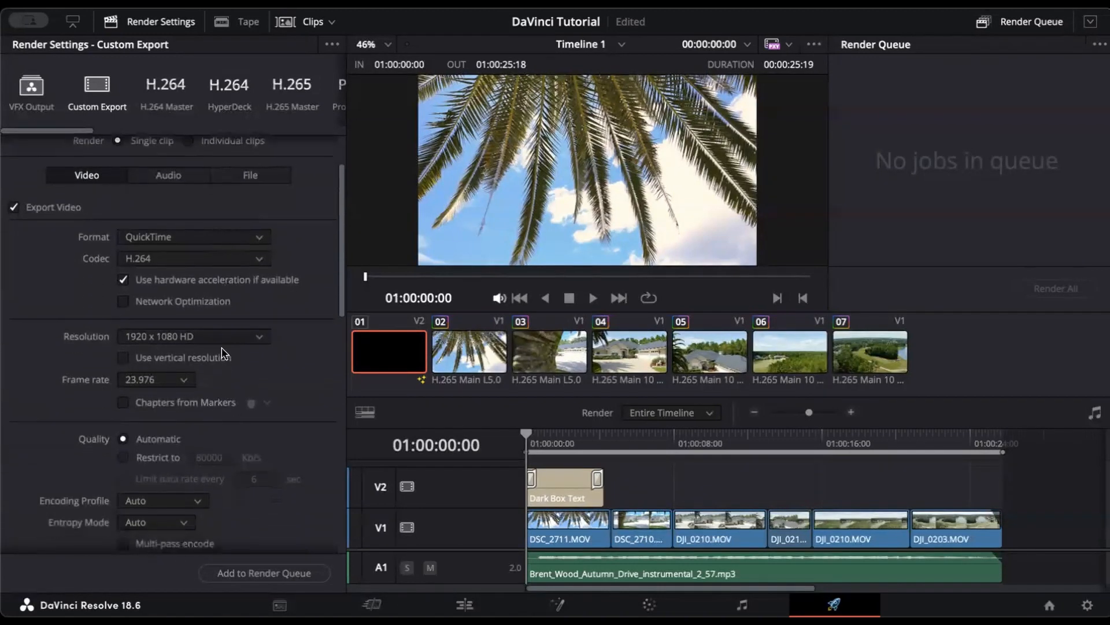
left_click(465, 604)
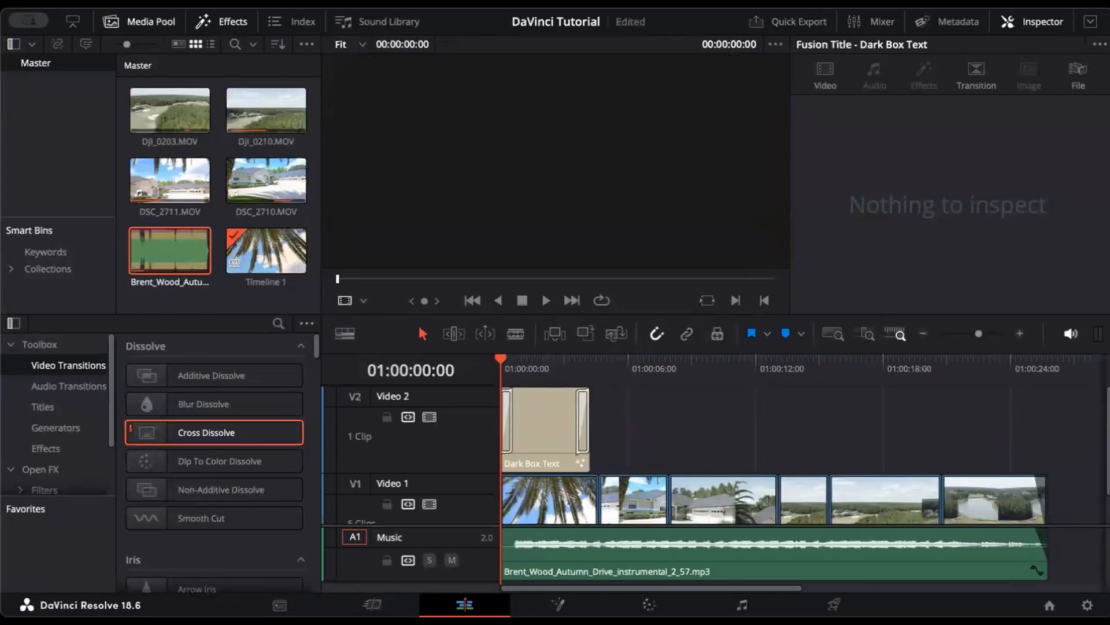
Step: Switch the timeline to vertical 1080x1920 in Project Settings and save the project
left_click(128, 2)
left_click(228, 360)
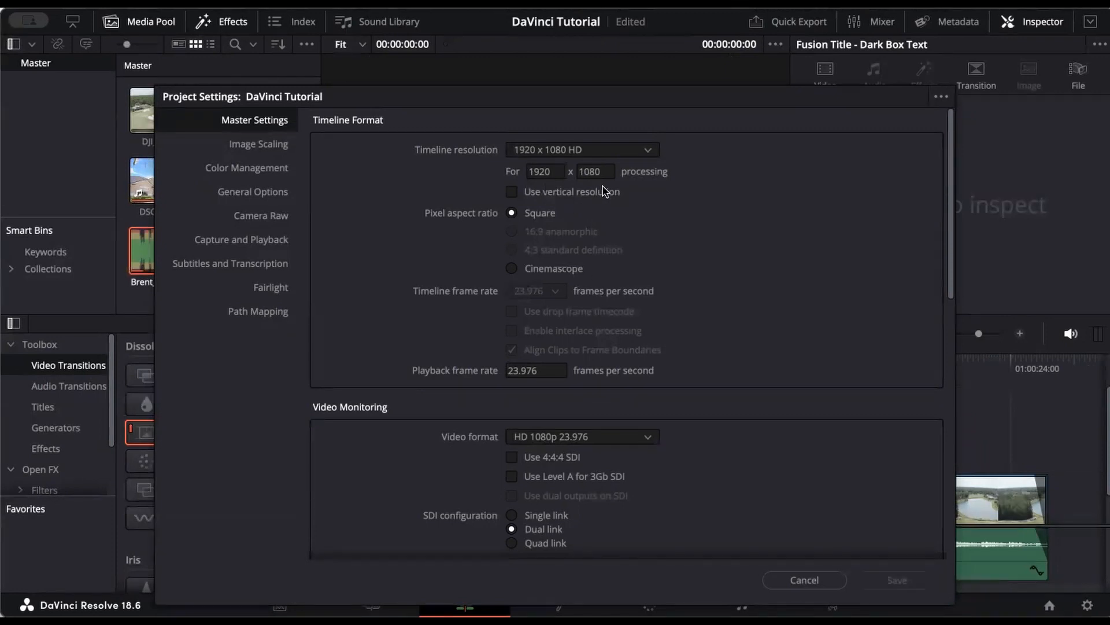
left_click(511, 193)
left_click(908, 579)
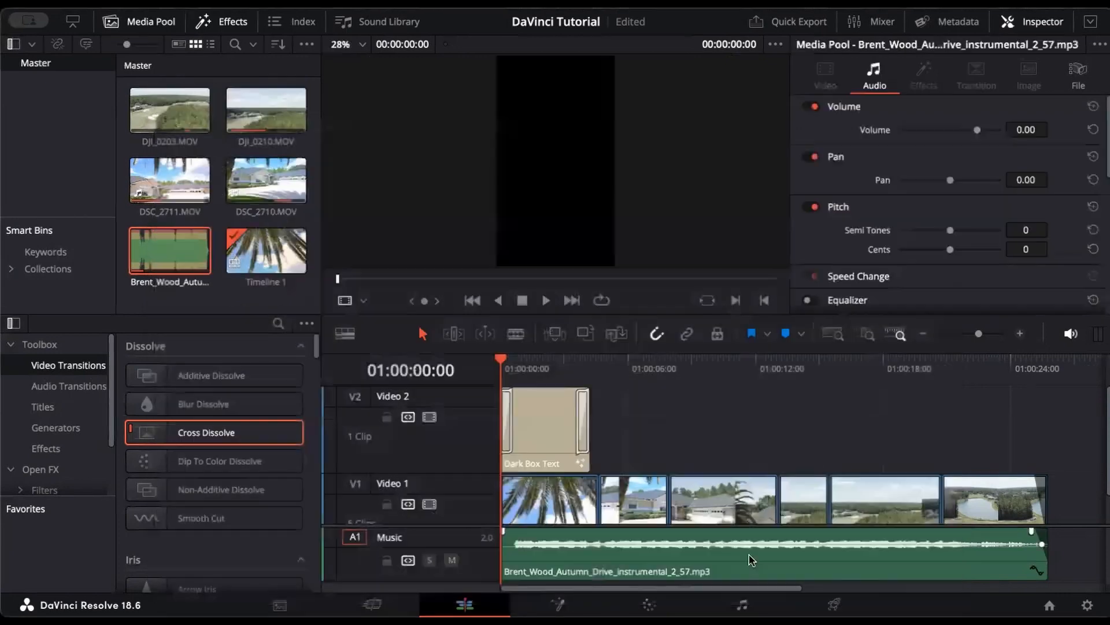
left_click(514, 371)
key("ctrl+s")
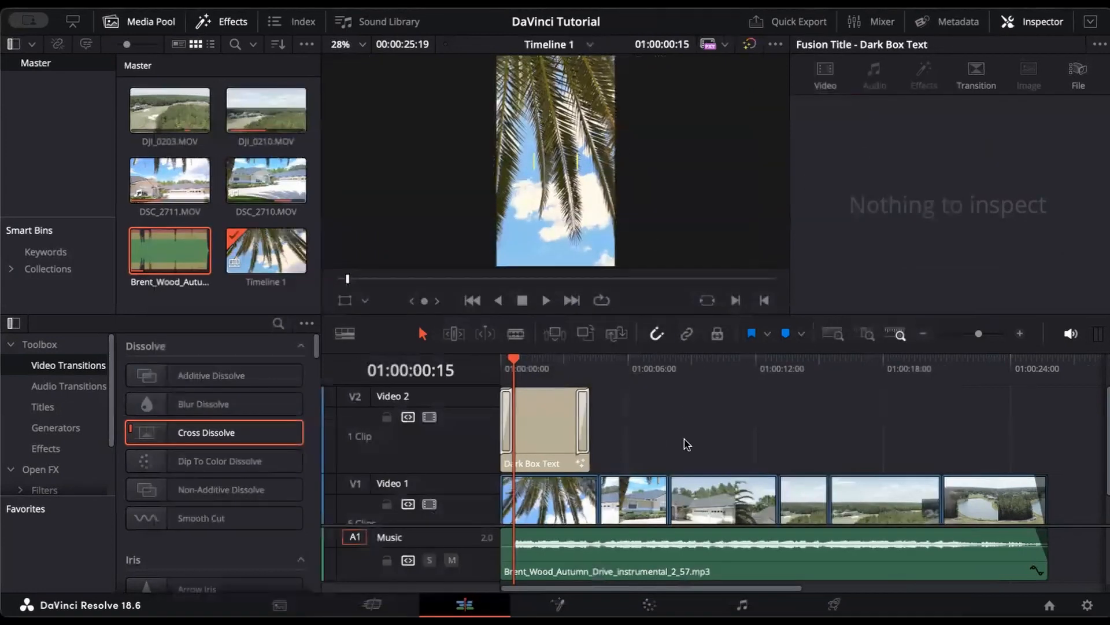
Step: Restore the 1920x1080 landscape timeline in Project Settings and return to the Deliver page
left_click(558, 491)
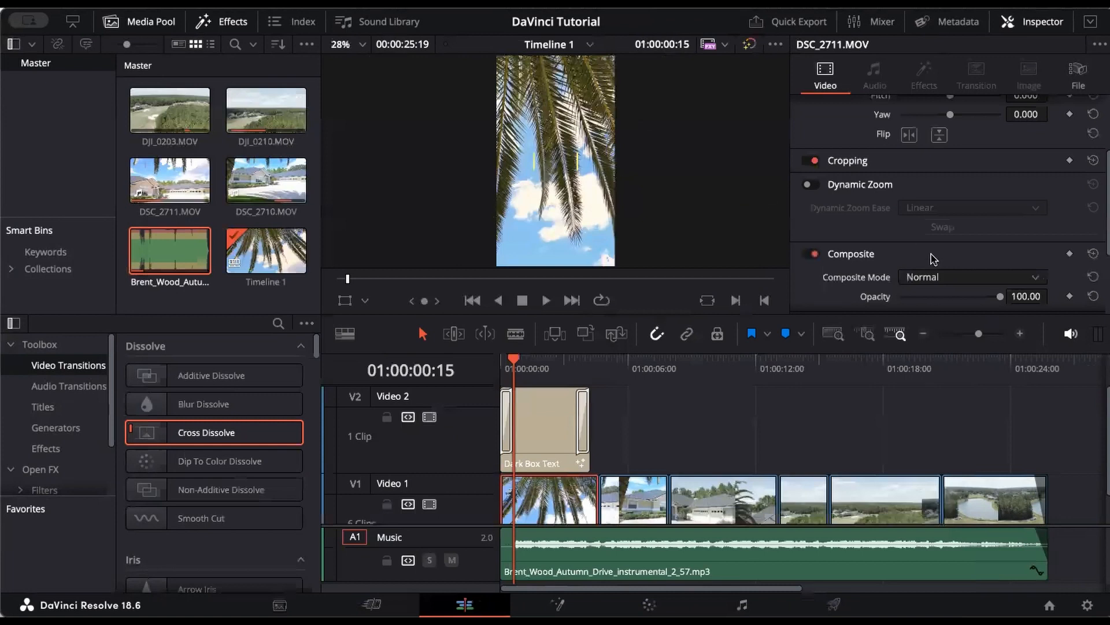
scroll(933, 258, "up", 3)
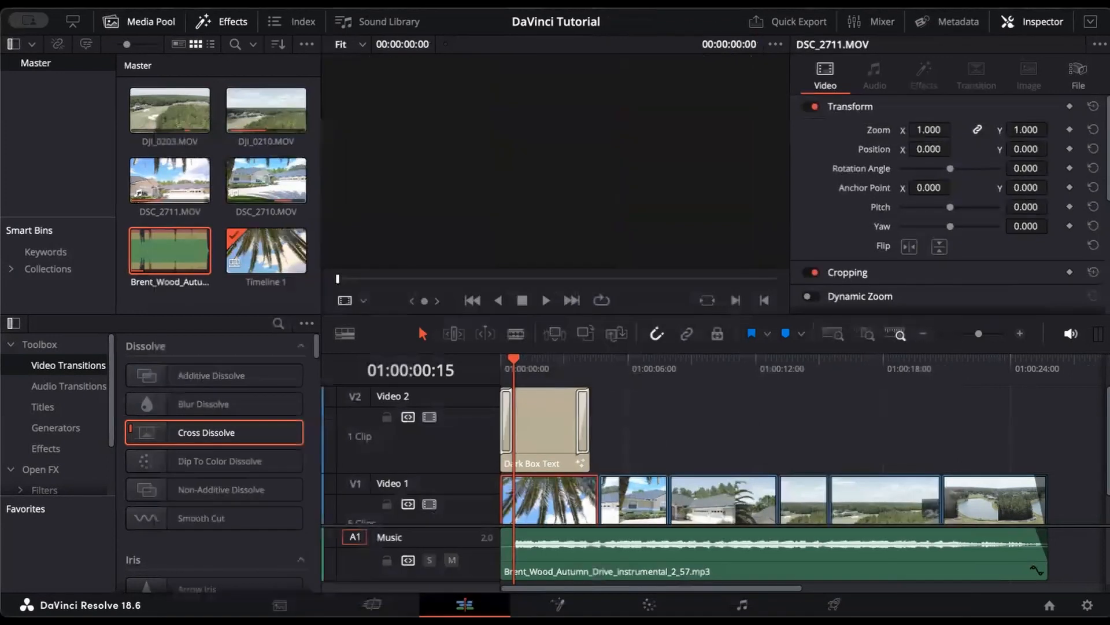
left_click(131, 2)
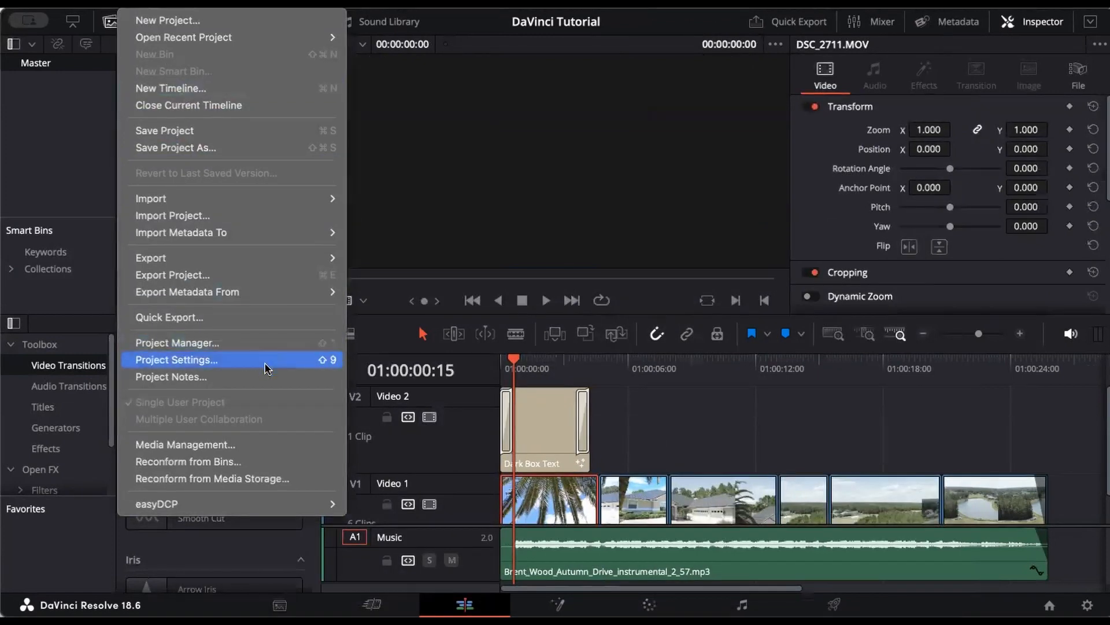
left_click(454, 247)
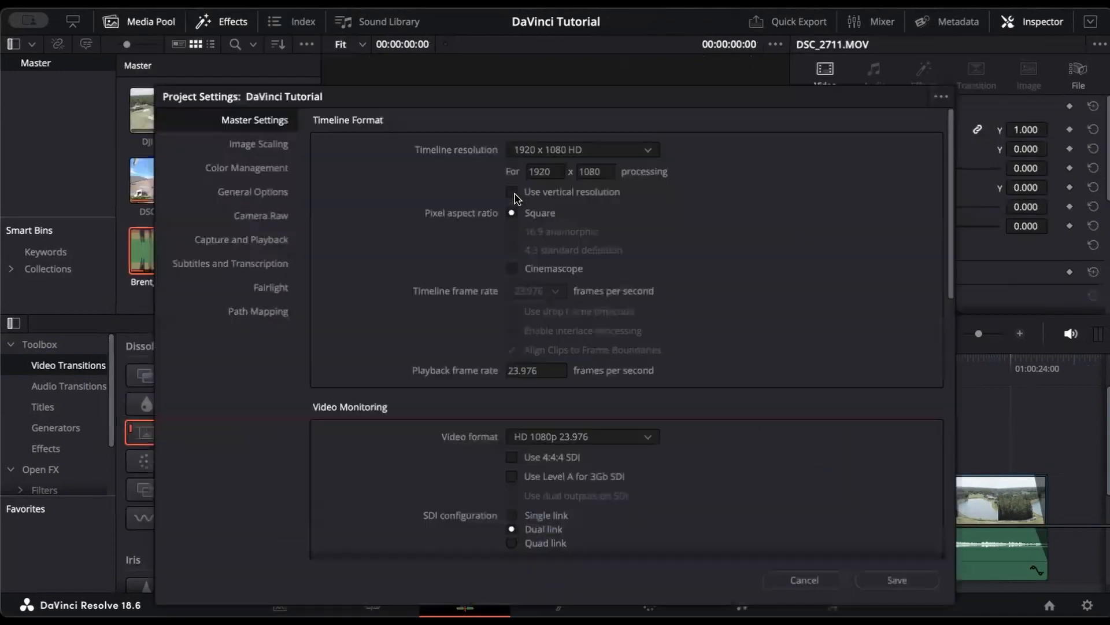
left_click(896, 580)
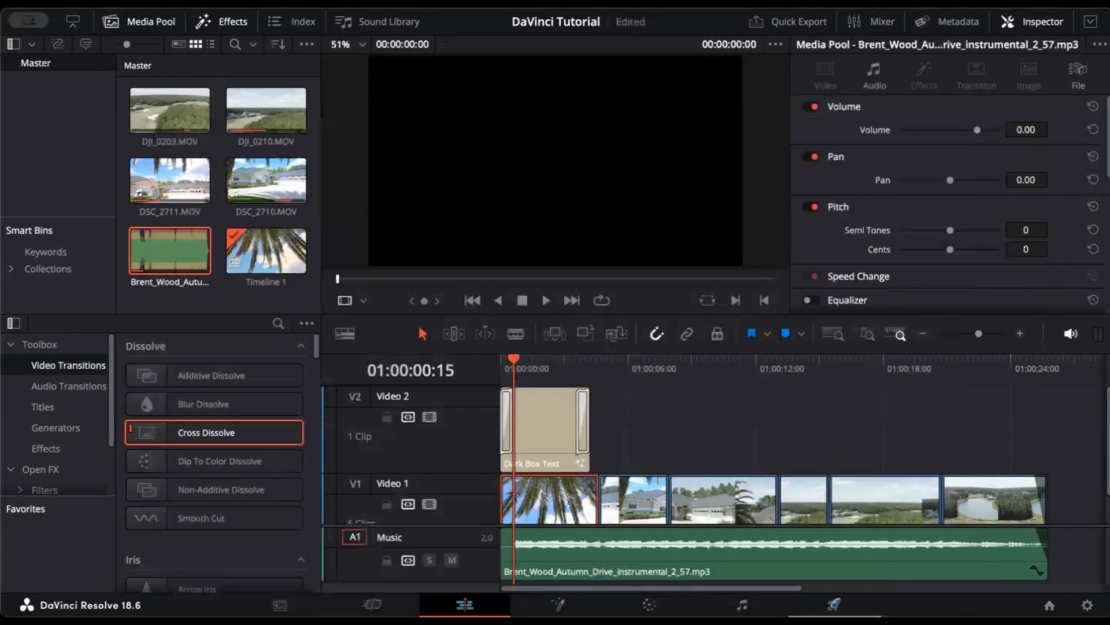
left_click(834, 604)
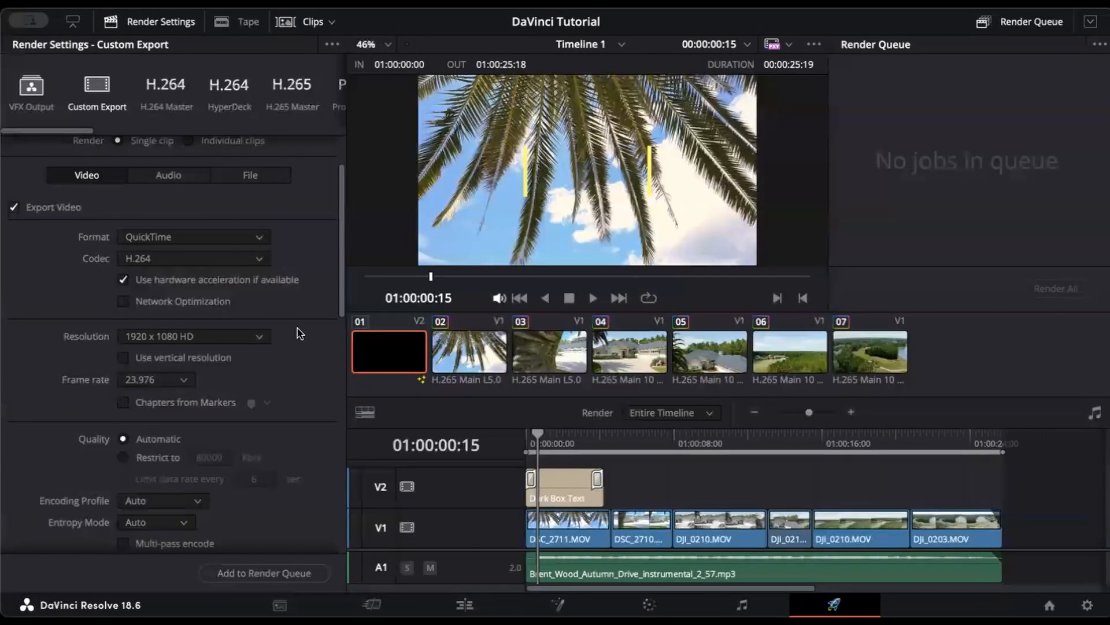
Step: Set the render location to the Movies folder and look through the advanced settings
scroll(300, 333, "up", 3)
scroll(300, 334, "down", 4)
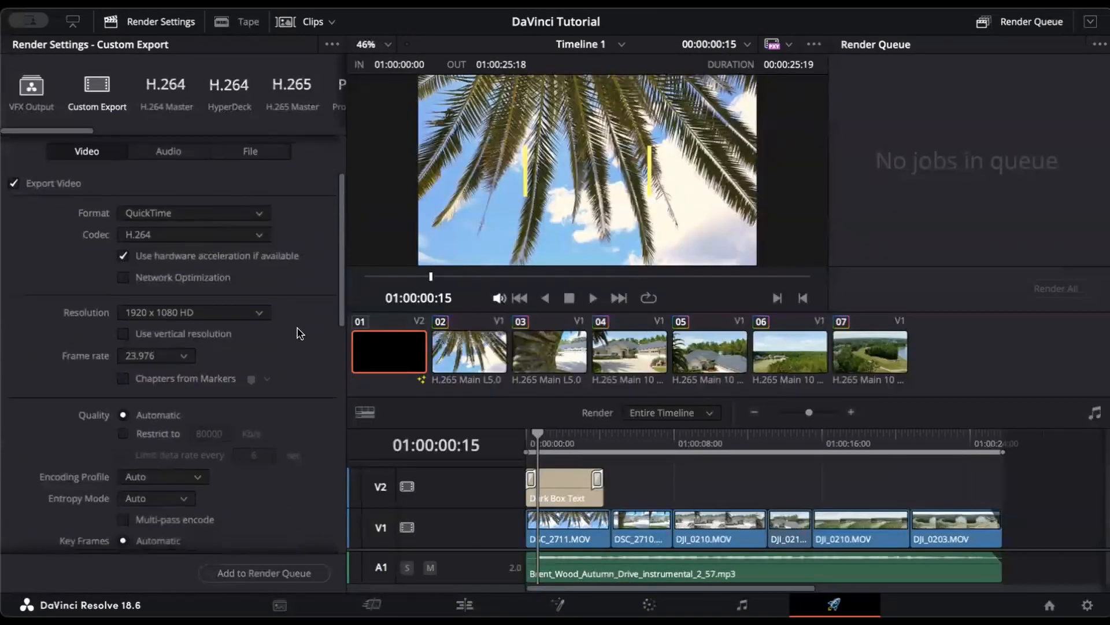
scroll(298, 332, "up", 4)
left_click(304, 175)
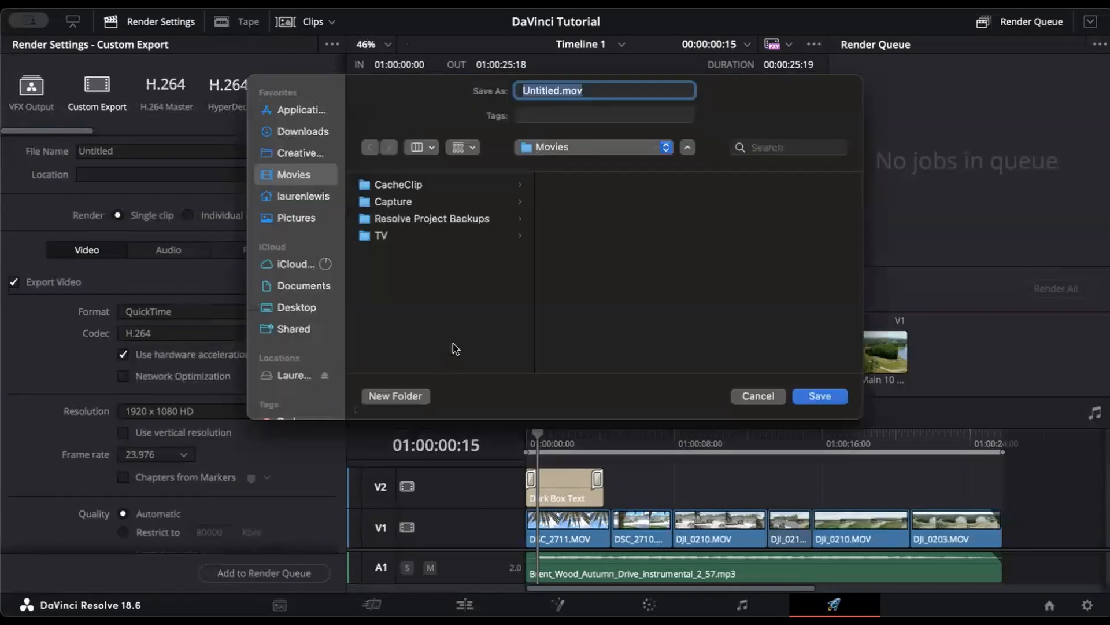
left_click(807, 399)
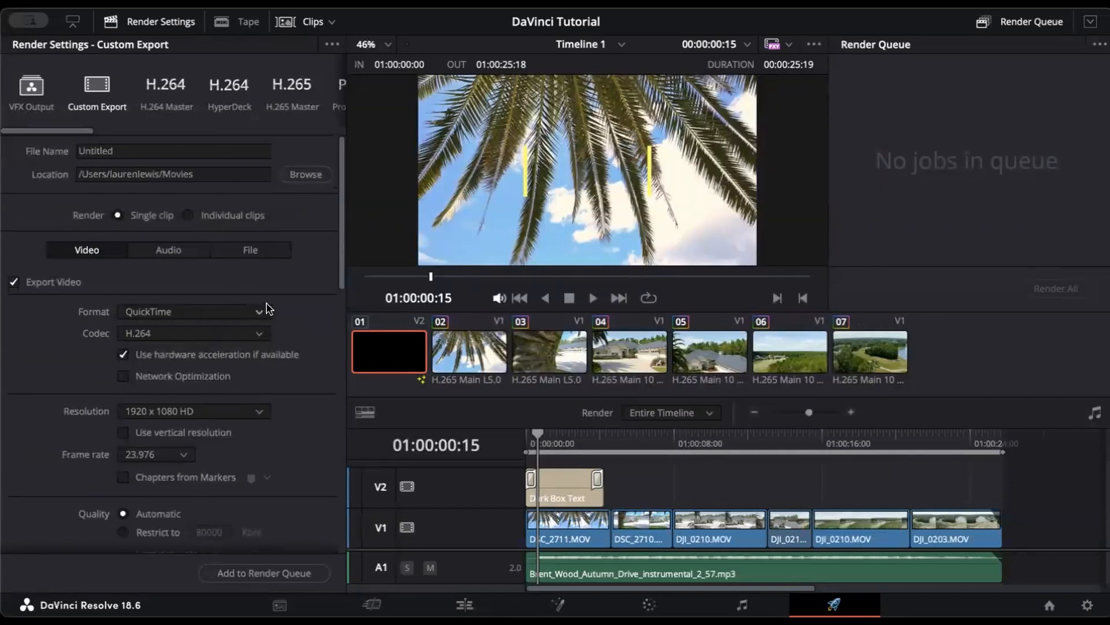
scroll(267, 308, "down", 5)
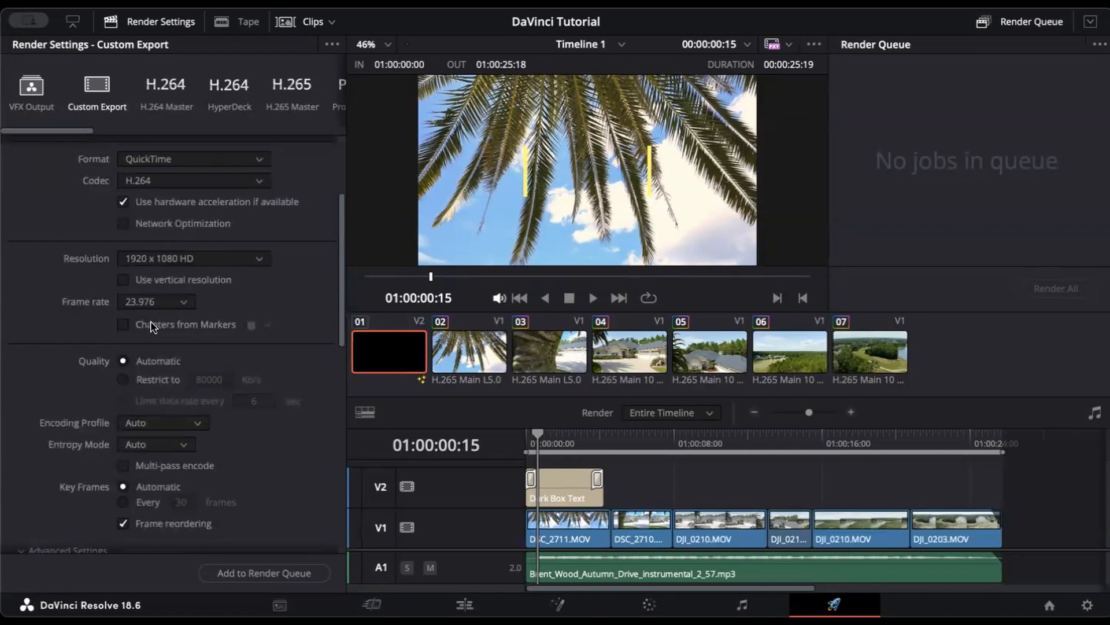
scroll(231, 375, "down", 7)
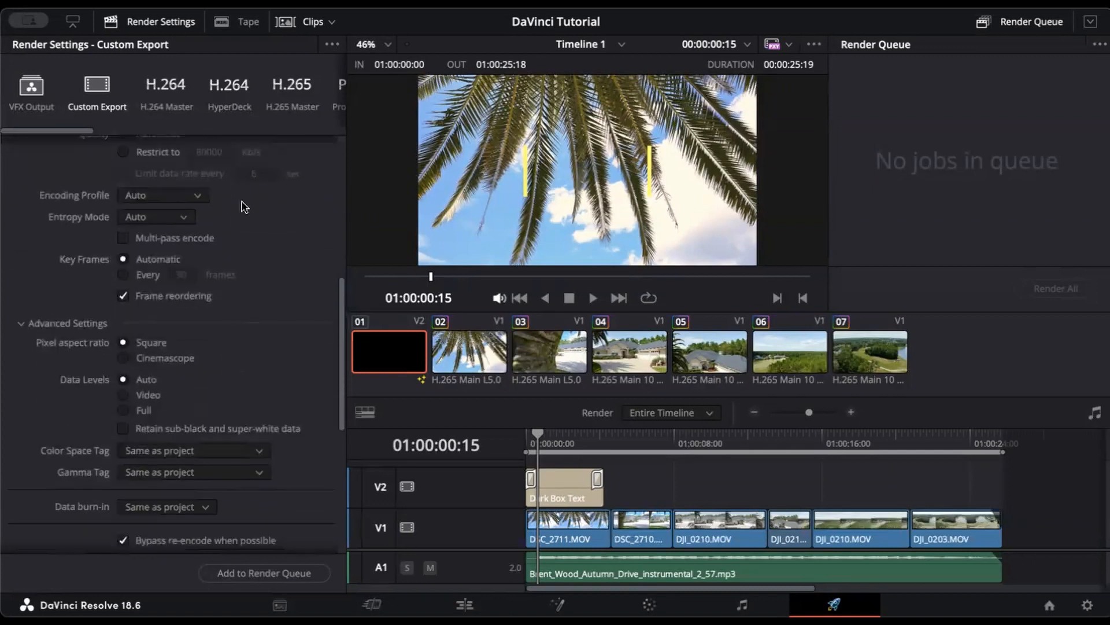
scroll(167, 476, "down", 7)
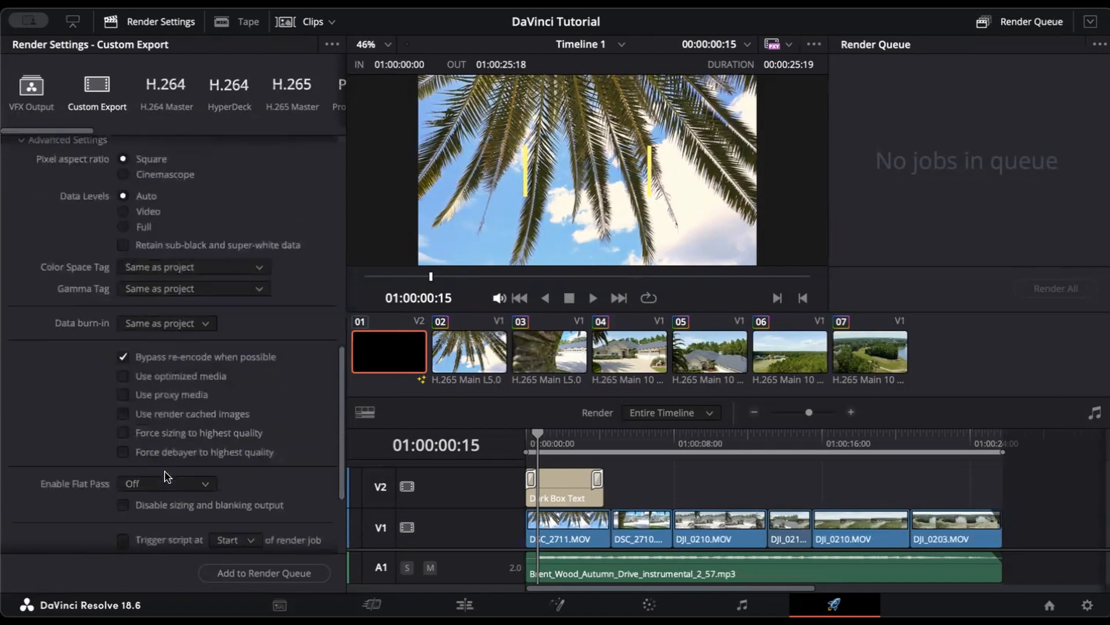
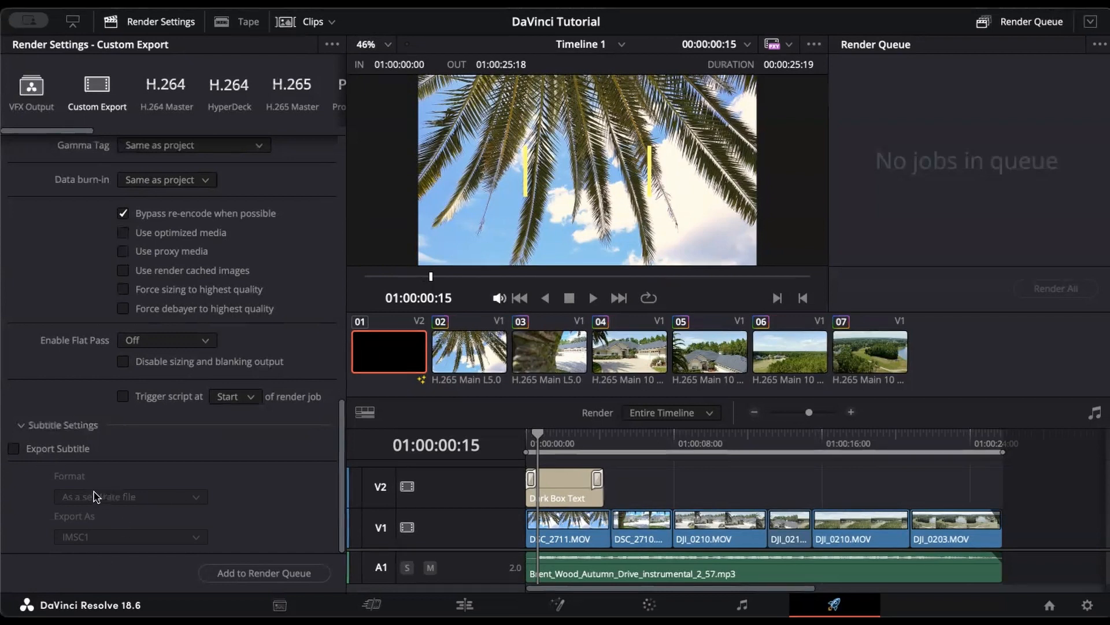
Step: Scroll through the QuickTime H.264 1920x1080 render settings and expand the Advanced and Subtitle Settings sections
scroll(74, 433, "up", 10)
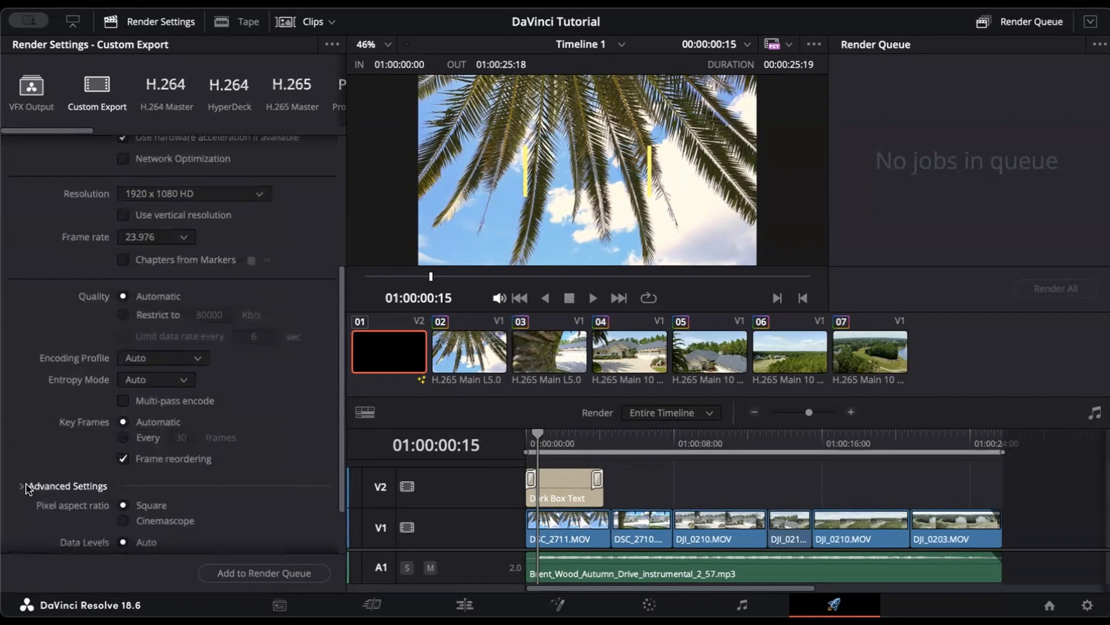
scroll(298, 403, "up", 6)
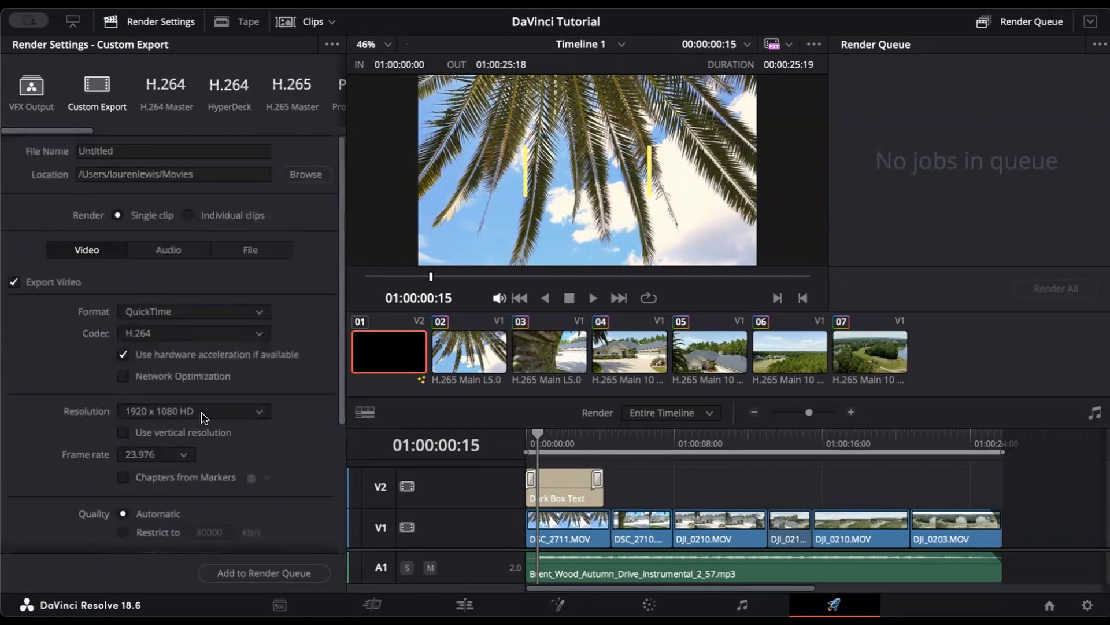
scroll(202, 425, "down", 5)
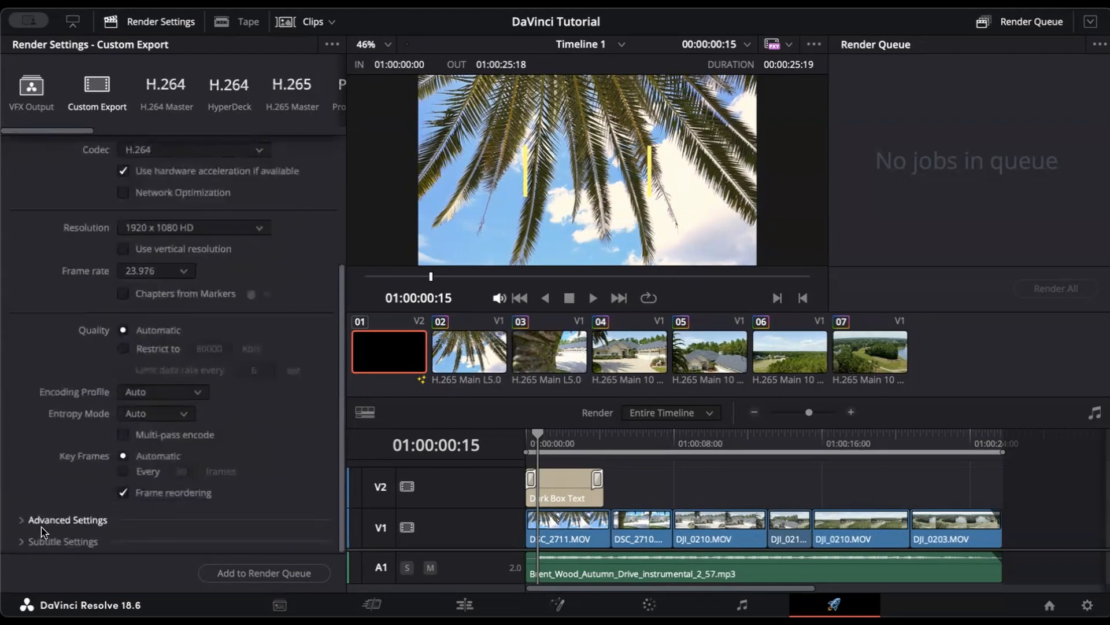
left_click(22, 520)
scroll(22, 524, "down", 8)
left_click(25, 541)
scroll(28, 544, "down", 3)
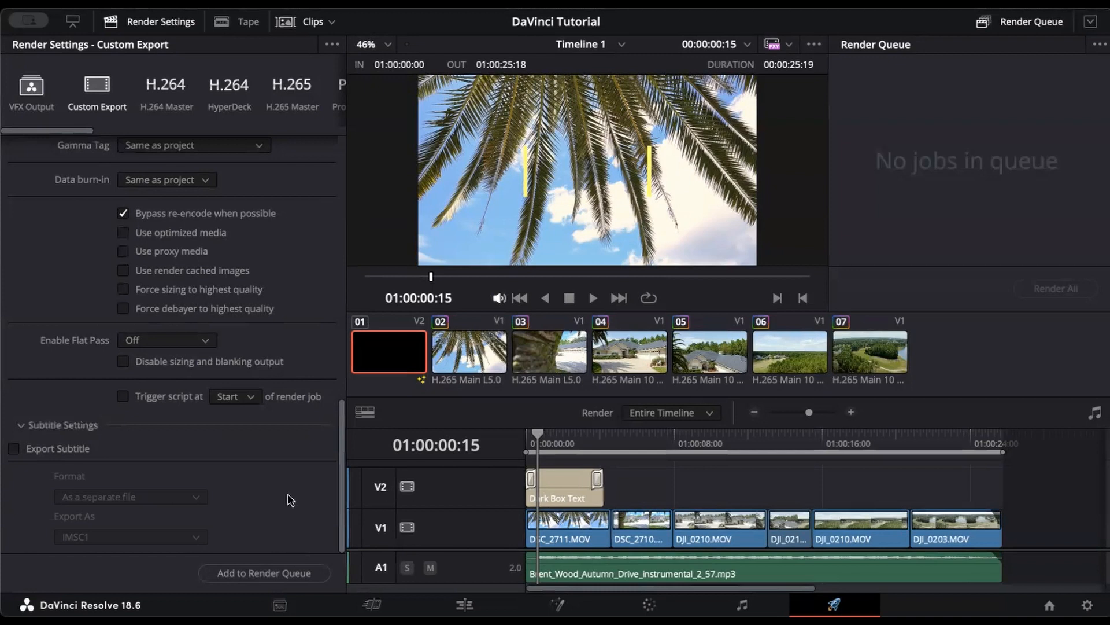
Step: Queue Timeline 1 as an H.264 render job, run Render All, and return to the Edit page
left_click(275, 571)
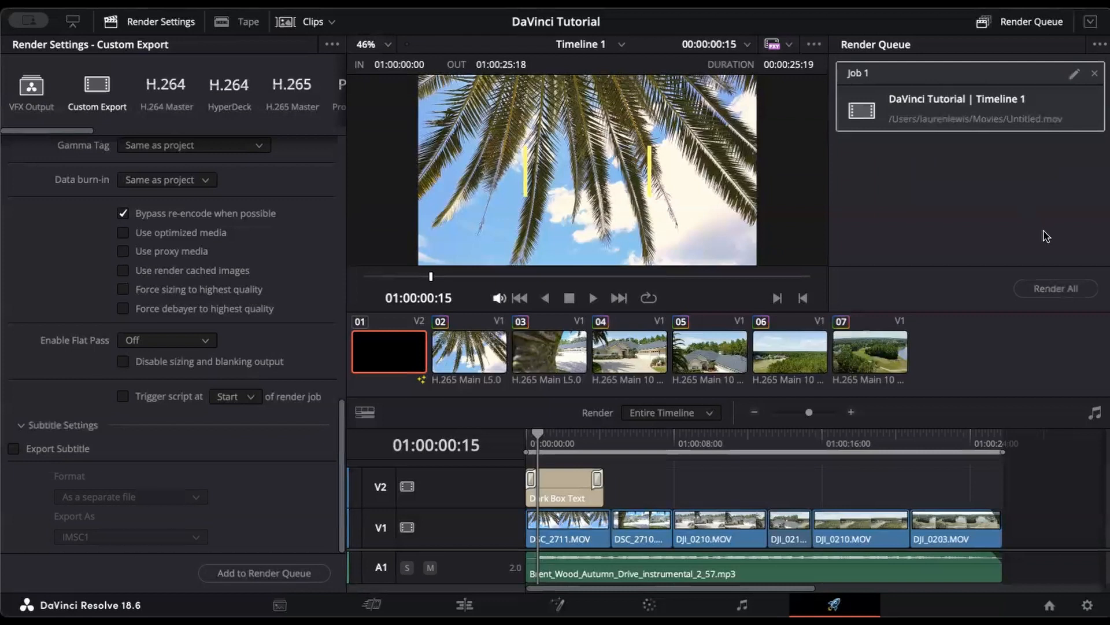
left_click(1050, 291)
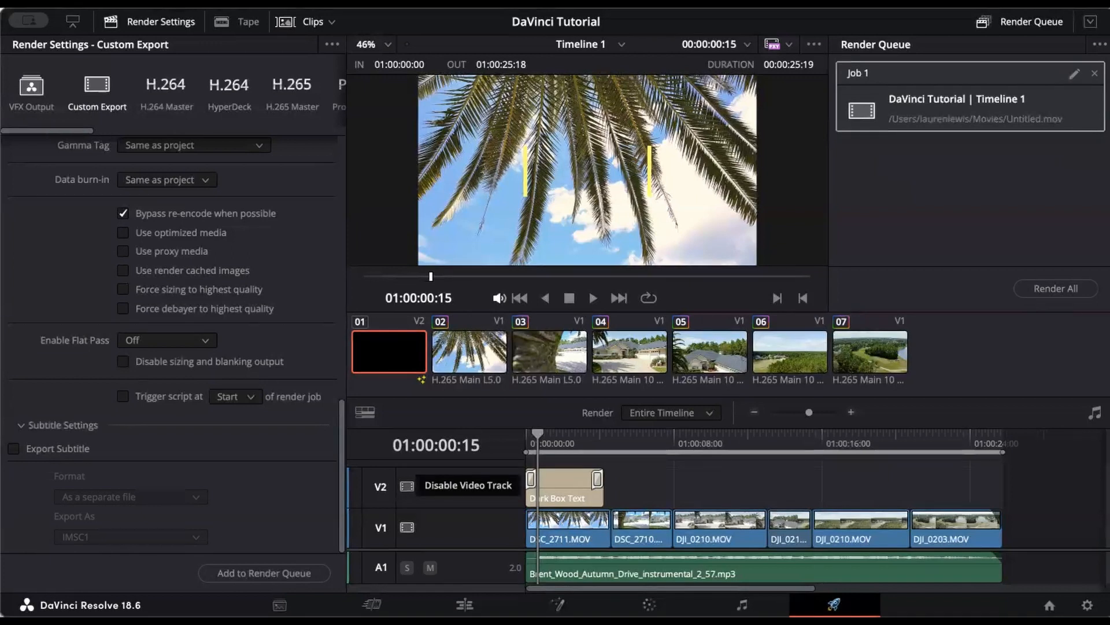
scroll(287, 325, "up", 10)
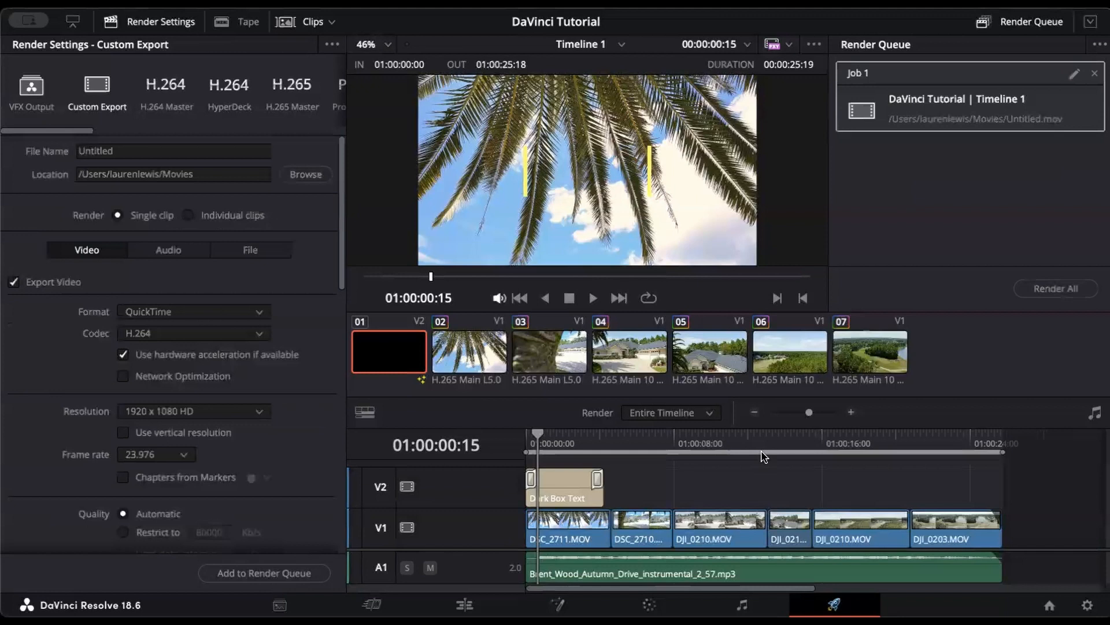
left_click(464, 605)
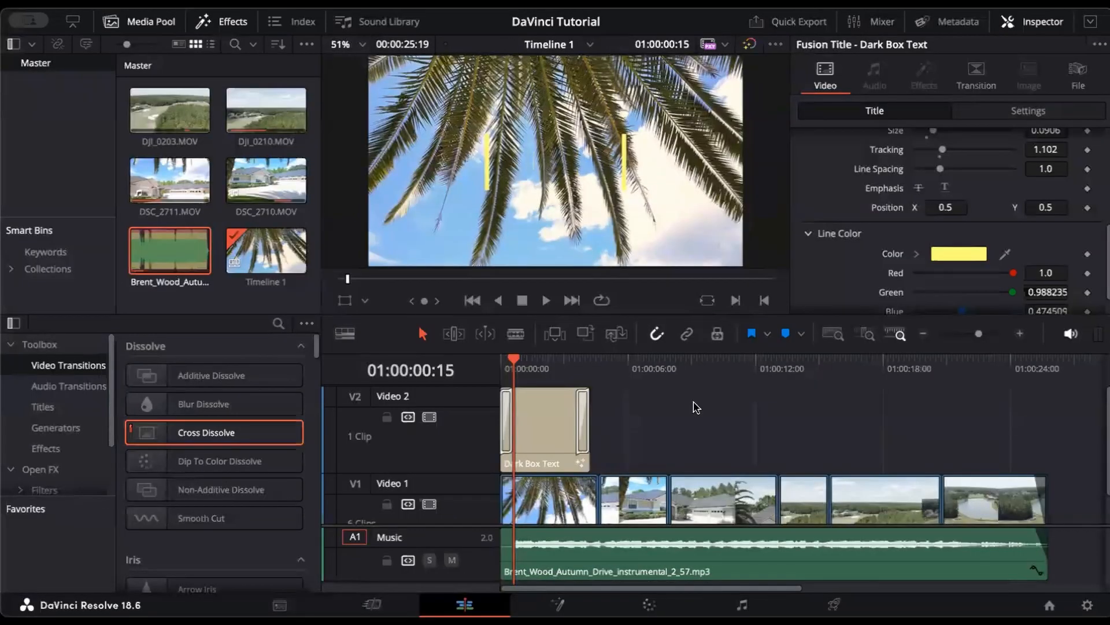